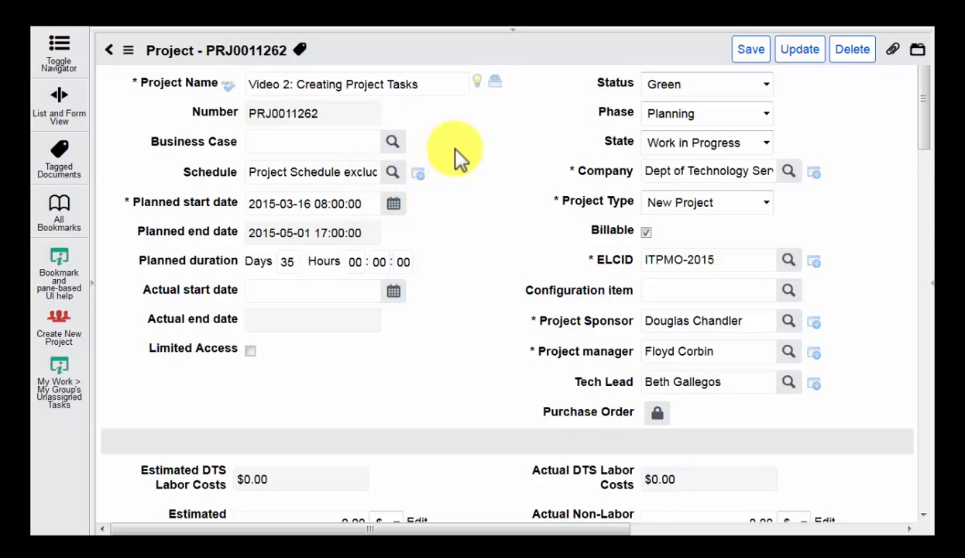
Start a new project task from the Project Tasks related list of the project record.
{"action": "left_click", "coordinate": [482, 203]}
{"action": "scroll", "coordinate": [481, 215], "scroll_direction": "down", "scroll_amount": 12}
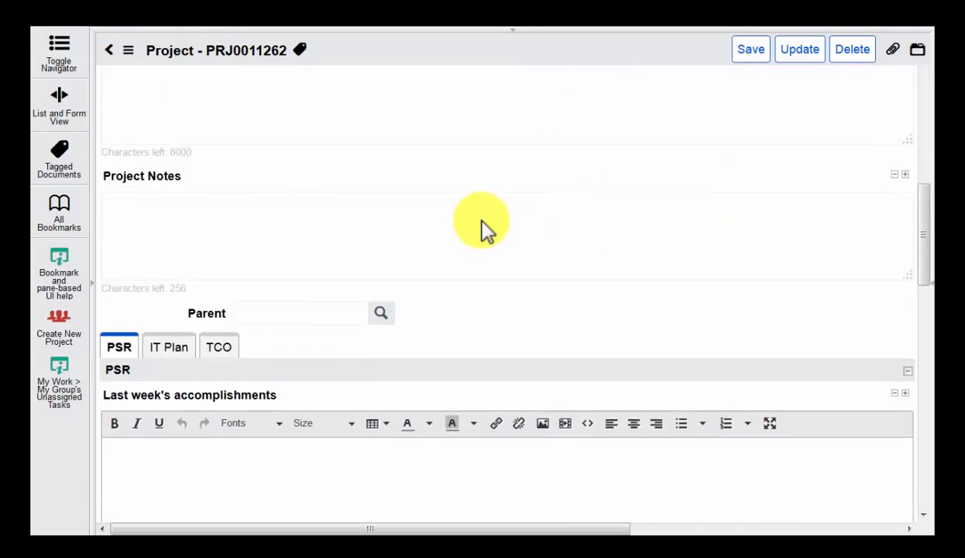
{"action": "scroll", "coordinate": [478, 229], "scroll_direction": "down", "scroll_amount": 8}
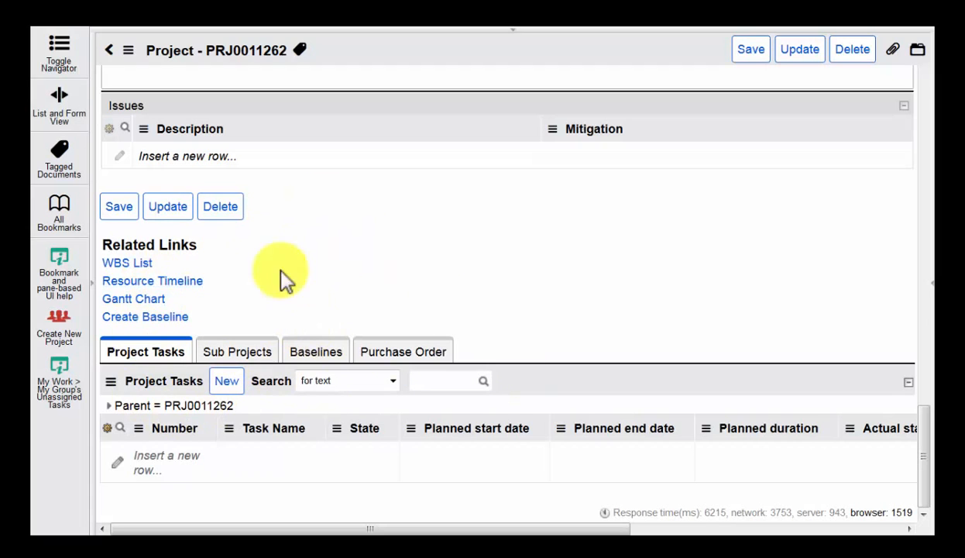
{"action": "scroll", "coordinate": [255, 294], "scroll_direction": "up", "scroll_amount": 1}
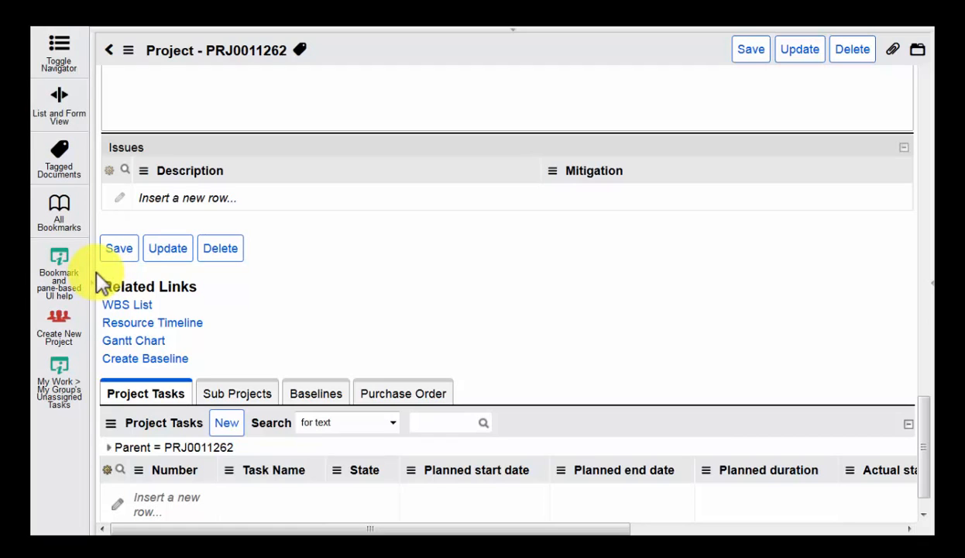
{"action": "scroll", "coordinate": [243, 390], "scroll_direction": "down", "scroll_amount": 1}
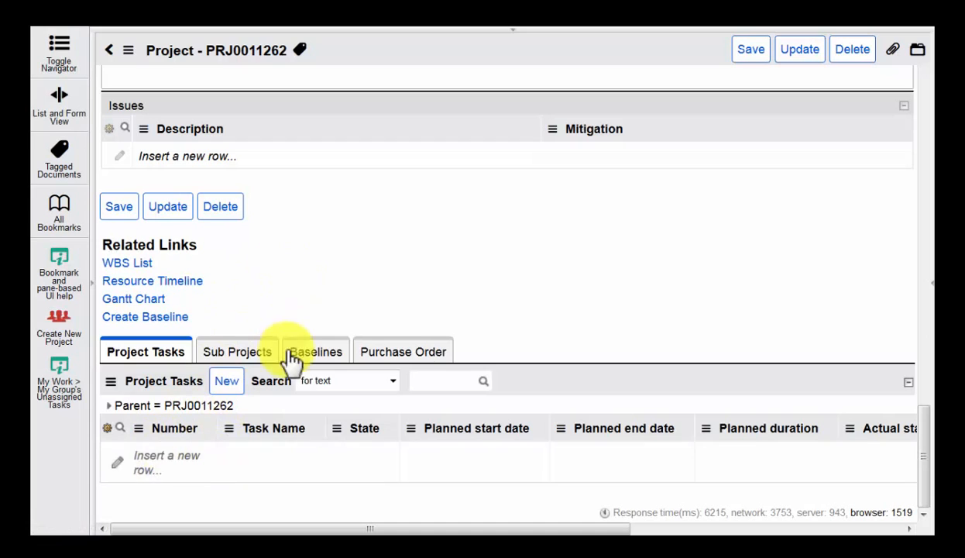
{"action": "left_click", "coordinate": [226, 380]}
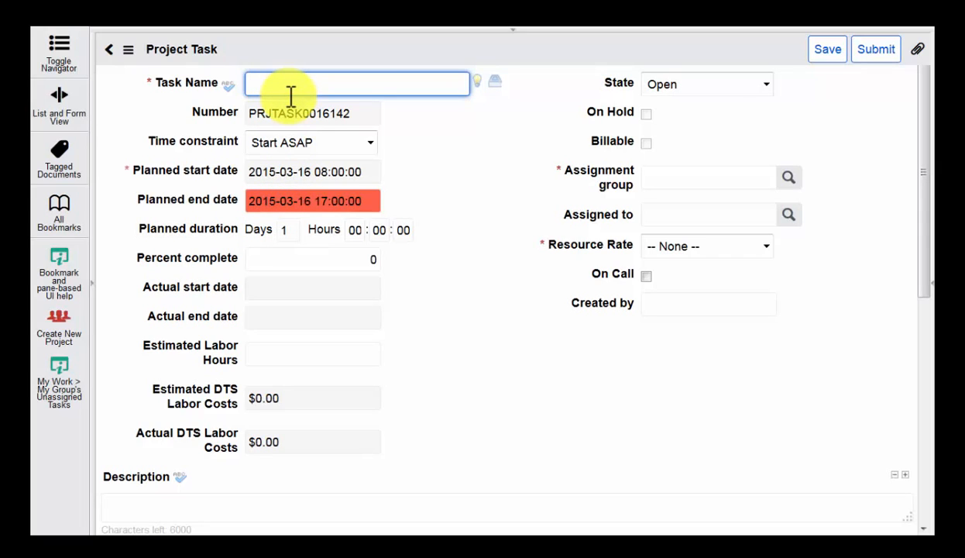
Name the project task "Development".
{"action": "type", "text": "Development"}
{"action": "key", "text": "Tab"}
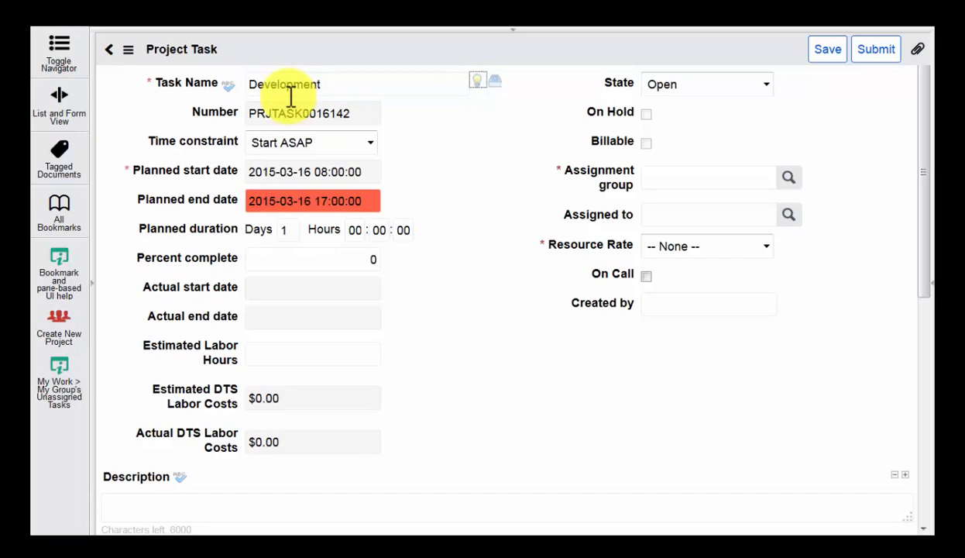
{"action": "key", "text": "Tab"}
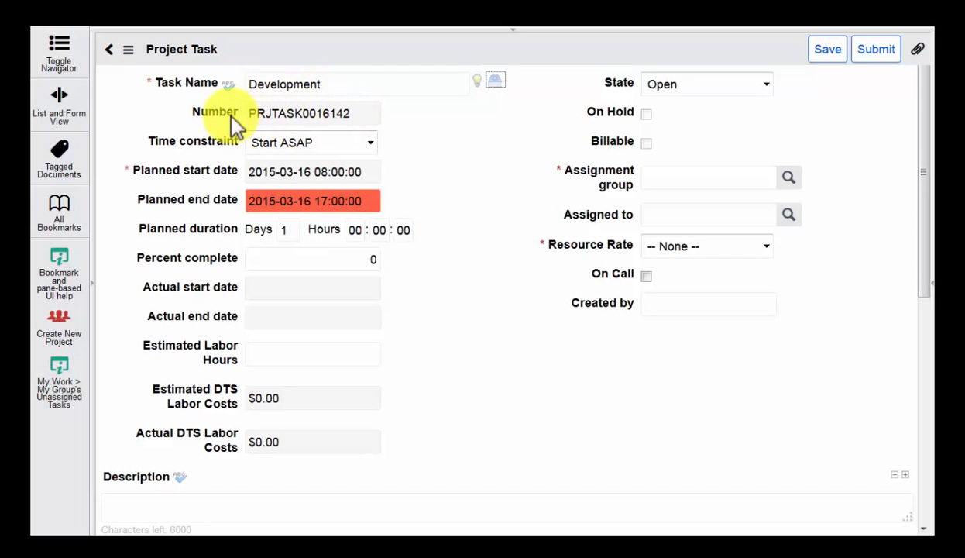
{"action": "left_click_drag", "start_coordinate": [356, 114], "coordinate": [218, 112]}
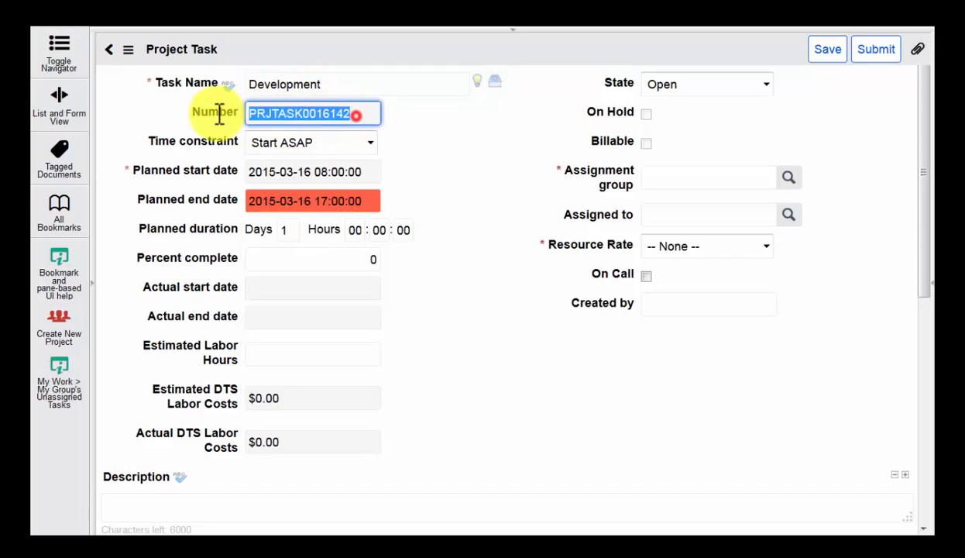
{"action": "left_click", "coordinate": [358, 113]}
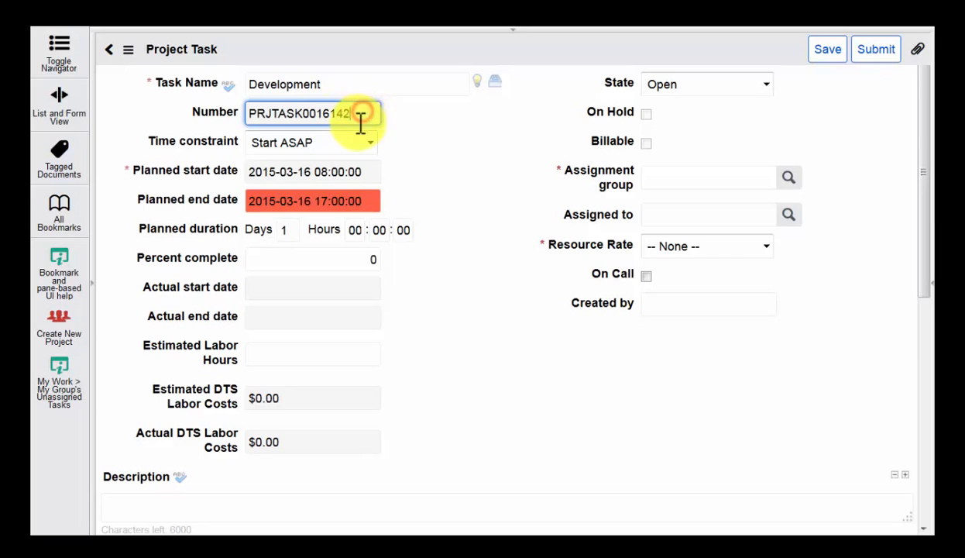
Switch the task's time constraint to Start on specific date and set it back to Start ASAP.
{"action": "left_click", "coordinate": [205, 144]}
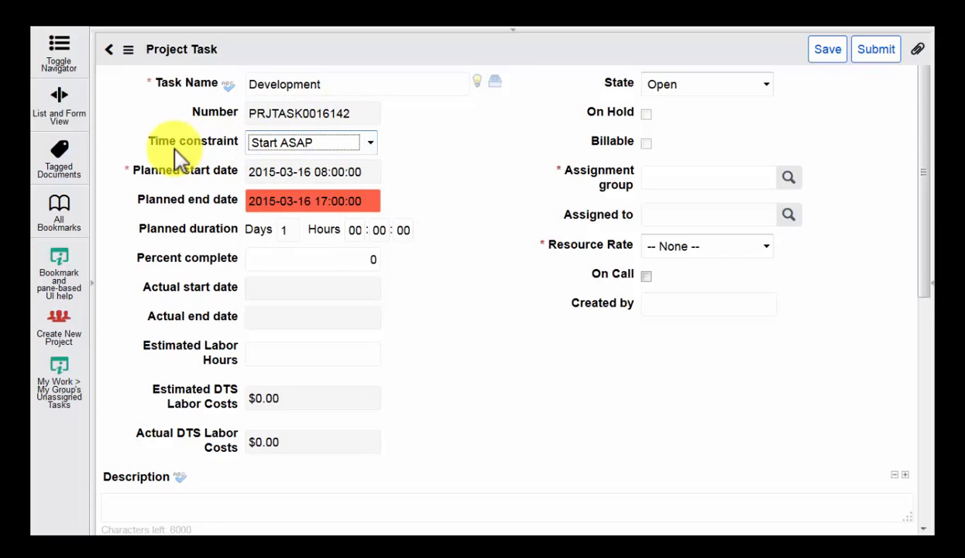
{"action": "left_click", "coordinate": [369, 144]}
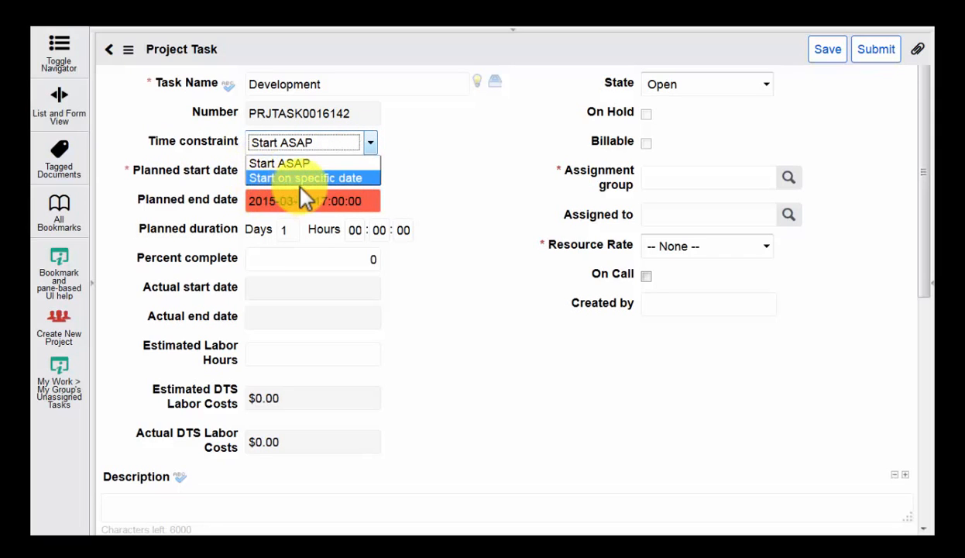
{"action": "left_click", "coordinate": [364, 178]}
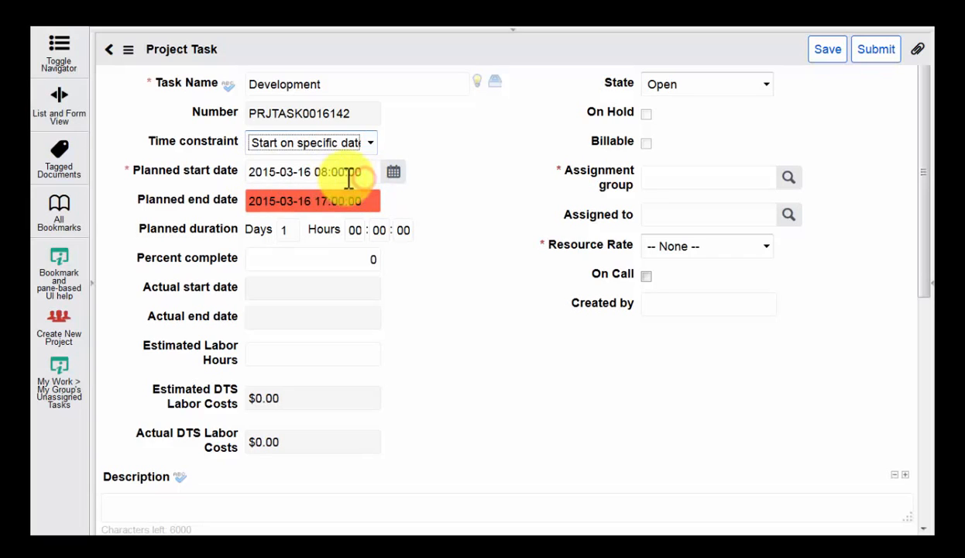
{"action": "left_click", "coordinate": [401, 136]}
{"action": "left_click", "coordinate": [350, 151]}
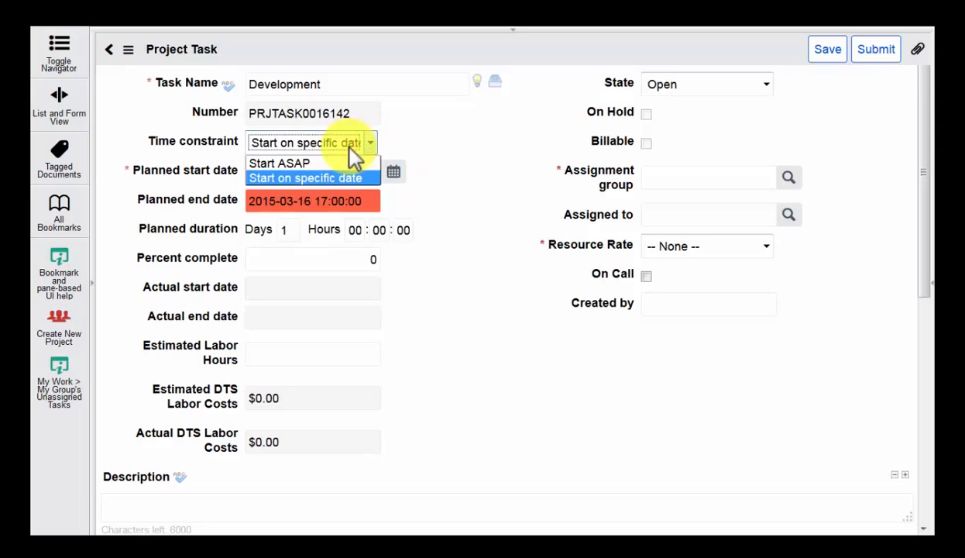
{"action": "left_click", "coordinate": [186, 150]}
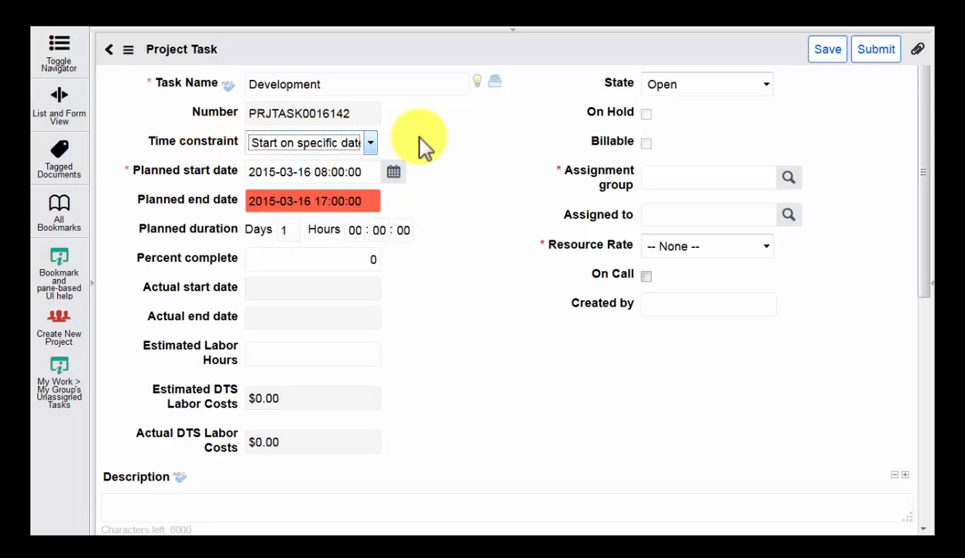
{"action": "left_click", "coordinate": [369, 142]}
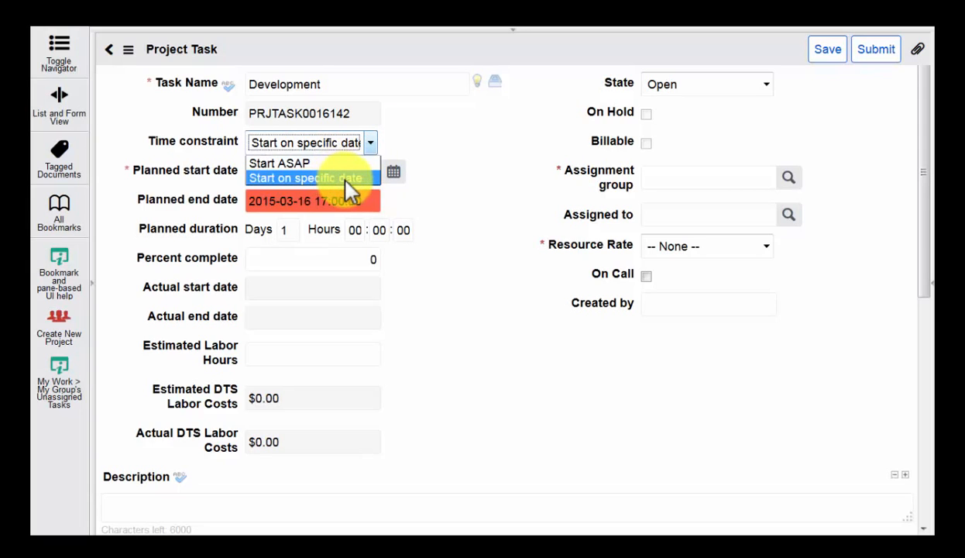
{"action": "left_click", "coordinate": [304, 162]}
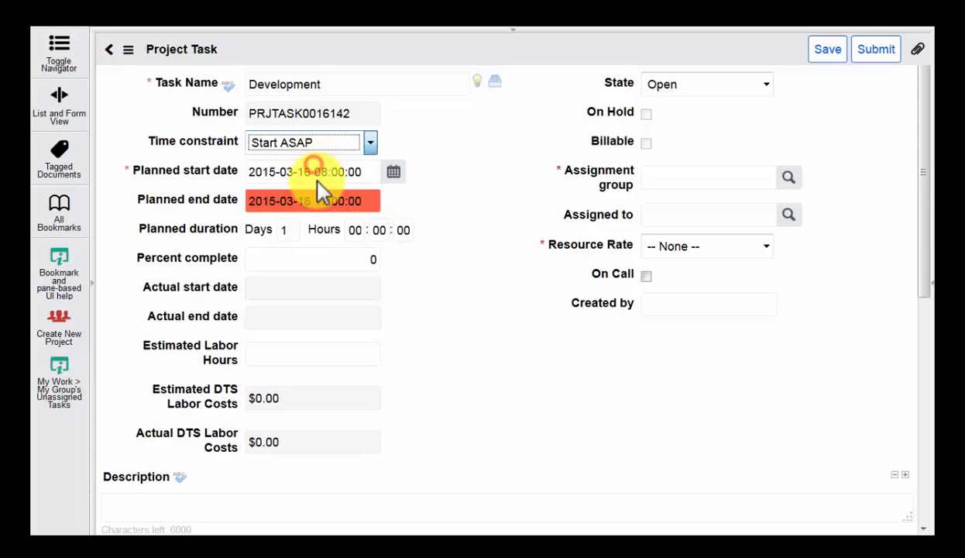
Set the task's planned duration to 45 days.
{"action": "double_click", "coordinate": [288, 229]}
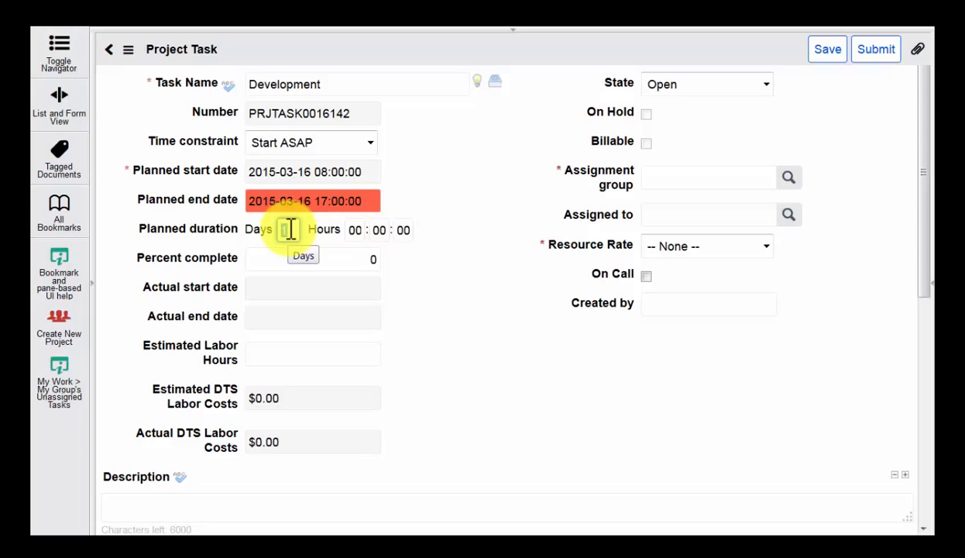
{"action": "type", "text": "45"}
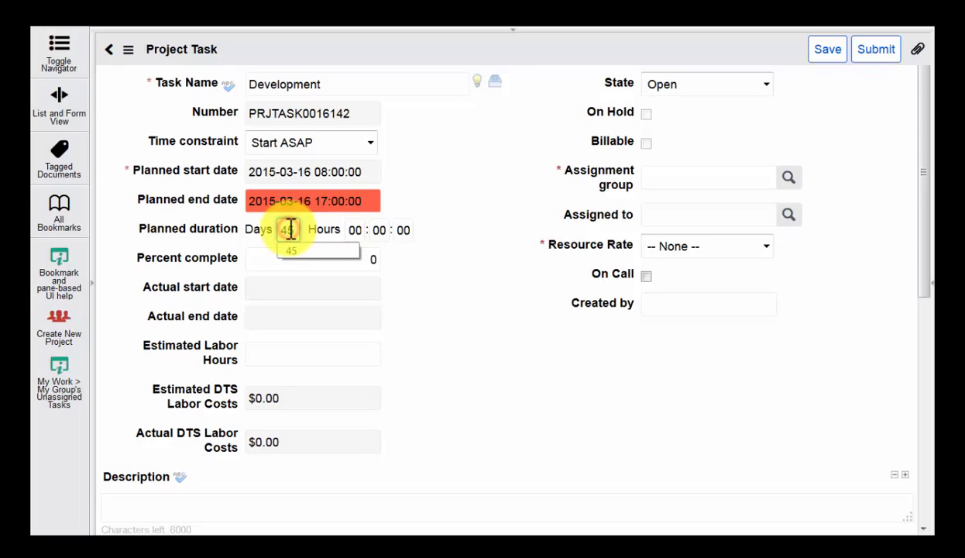
{"action": "key", "text": "Tab"}
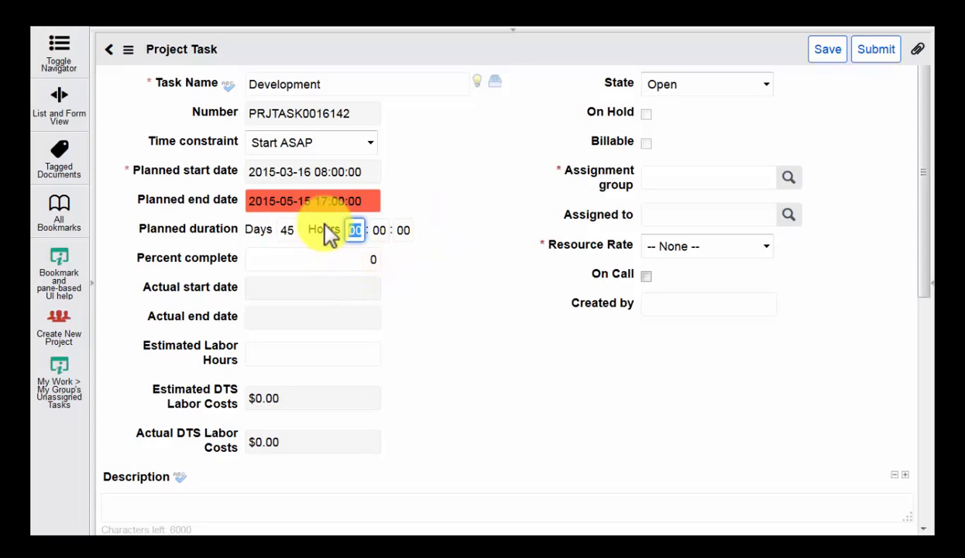
{"action": "left_click", "coordinate": [314, 203]}
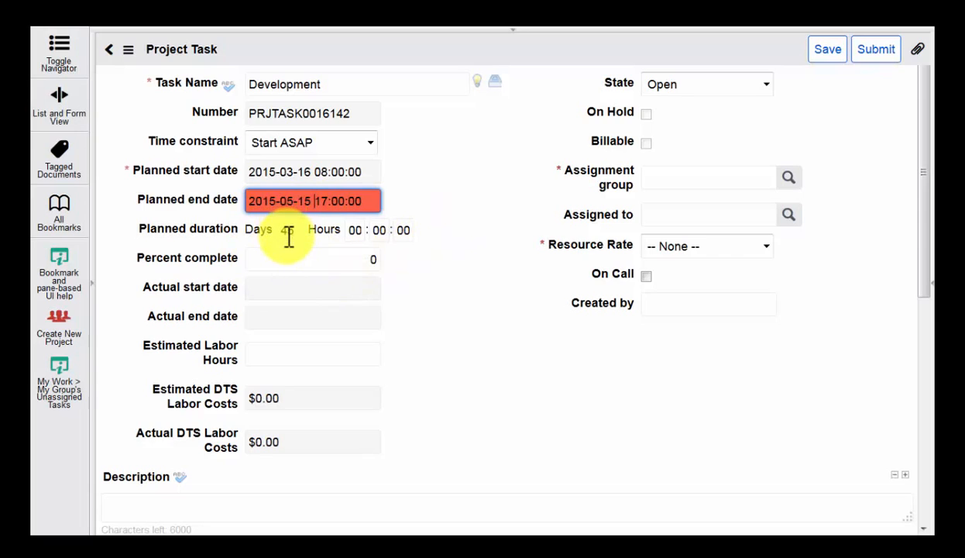
Enter 120 as the task's estimated labor hours.
{"action": "left_click", "coordinate": [280, 257]}
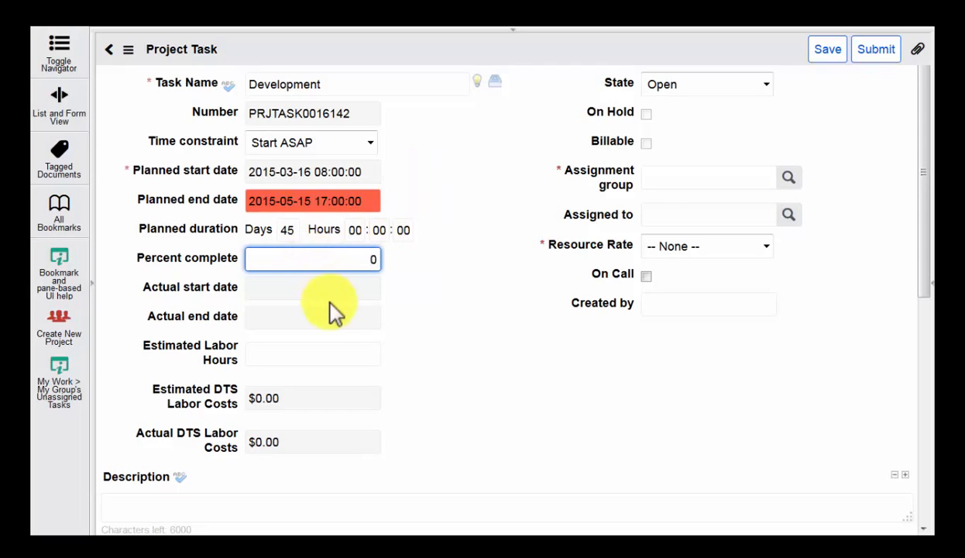
{"action": "left_click", "coordinate": [304, 351]}
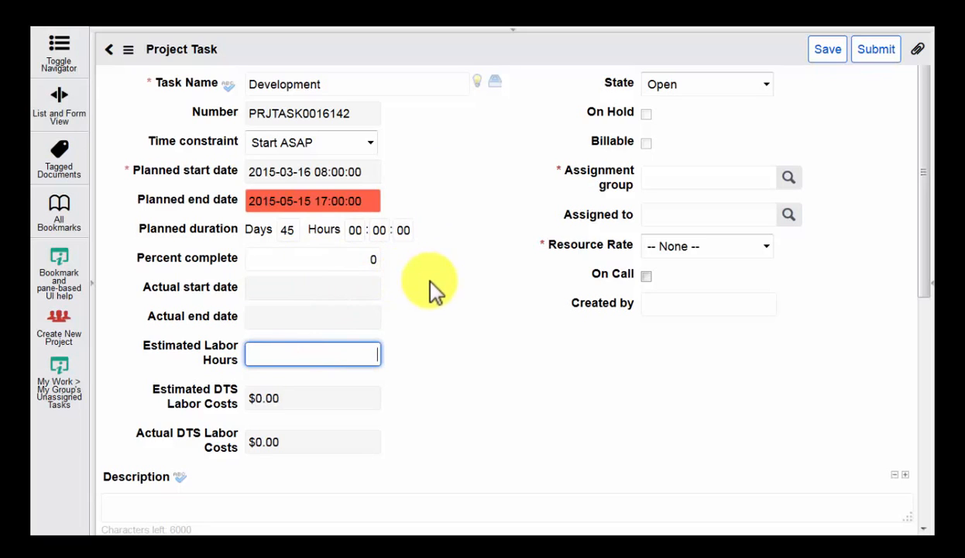
{"action": "scroll", "coordinate": [419, 329], "scroll_direction": "down", "scroll_amount": 1}
{"action": "scroll", "coordinate": [372, 318], "scroll_direction": "up", "scroll_amount": 1}
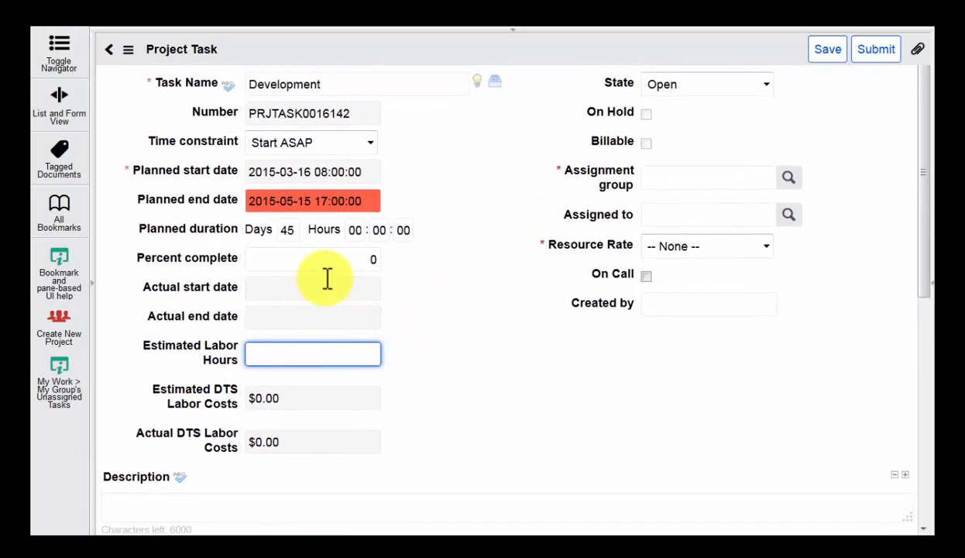
{"action": "left_click", "coordinate": [328, 265]}
{"action": "left_click", "coordinate": [328, 351]}
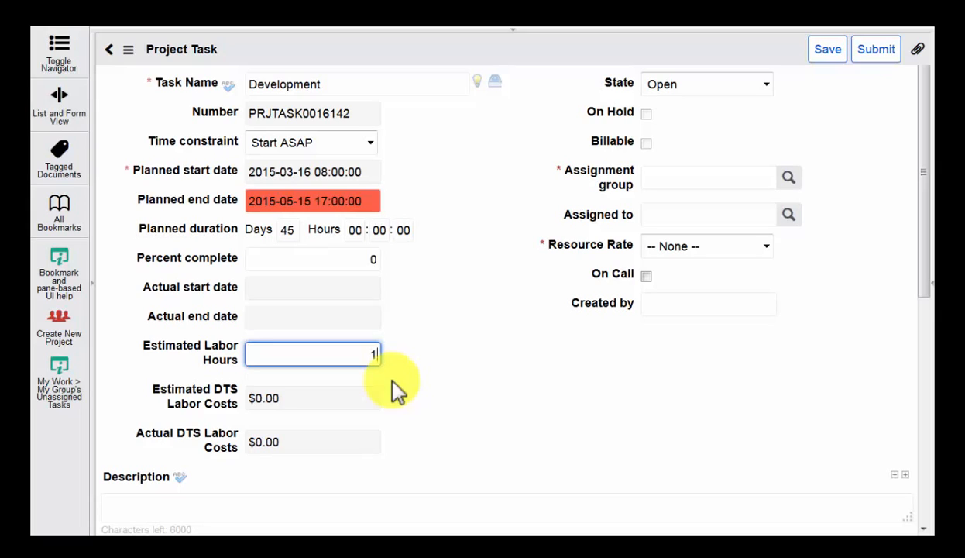
{"action": "type", "text": "20"}
{"action": "left_click", "coordinate": [485, 342]}
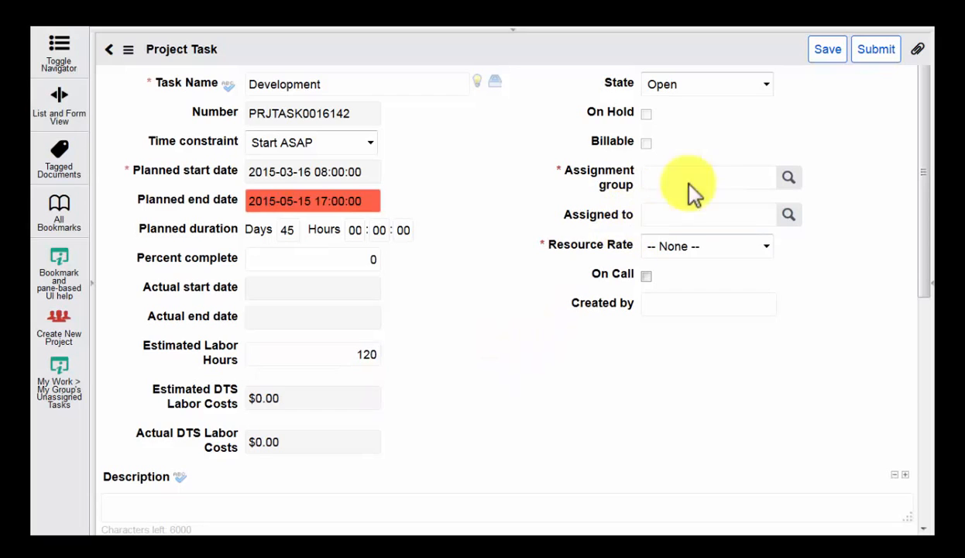
Set the task's state to Pending and review the other available states without choosing one.
{"action": "left_click", "coordinate": [726, 84]}
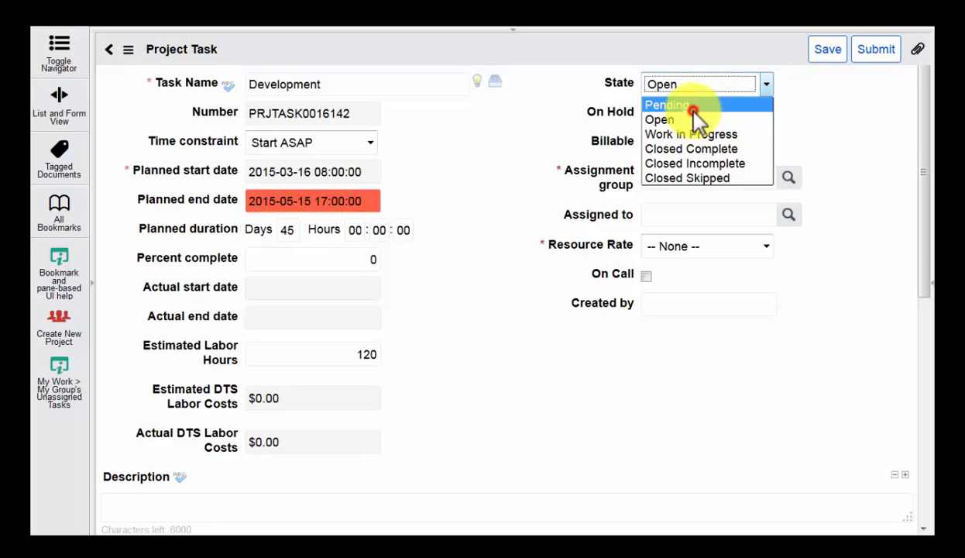
{"action": "left_click", "coordinate": [690, 106]}
{"action": "left_click", "coordinate": [764, 87]}
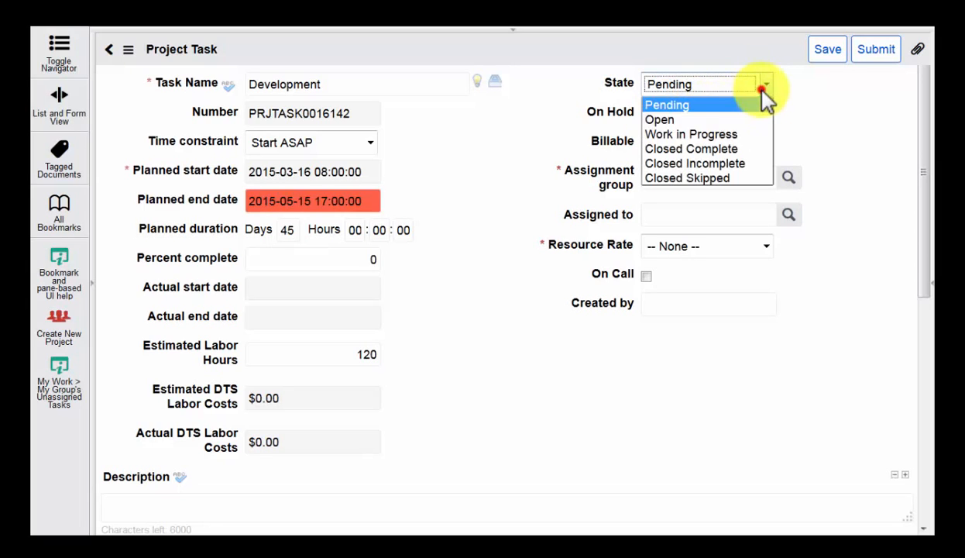
{"action": "left_click", "coordinate": [688, 106]}
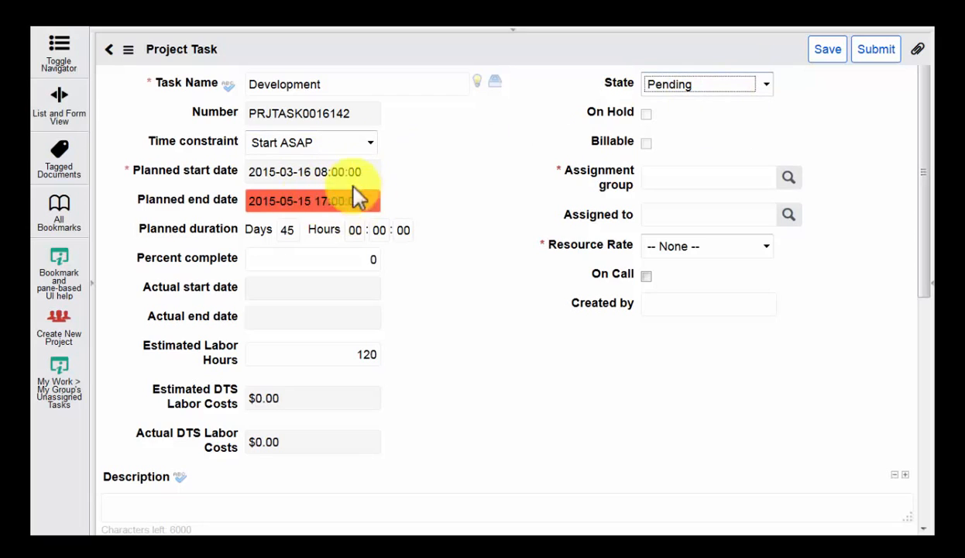
{"action": "left_click", "coordinate": [765, 86]}
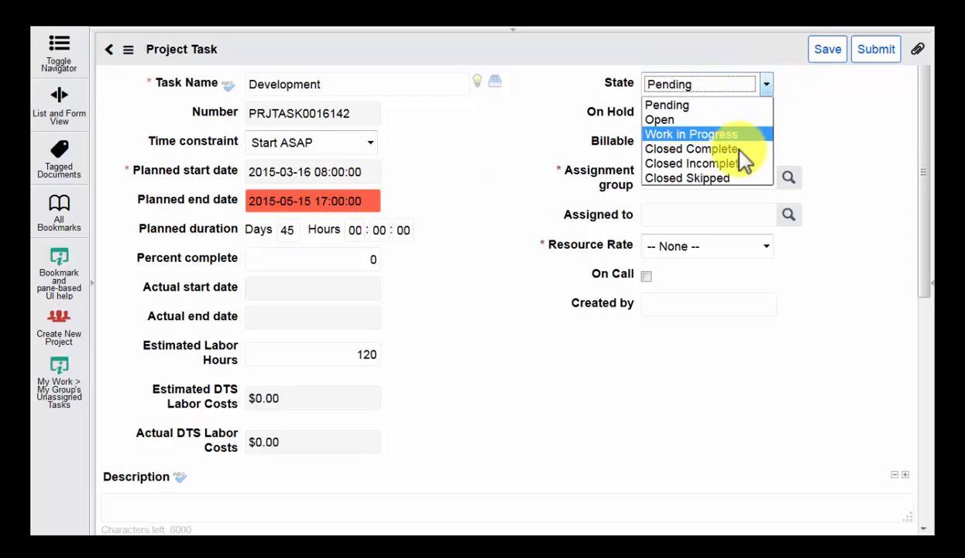
{"action": "left_click", "coordinate": [848, 118]}
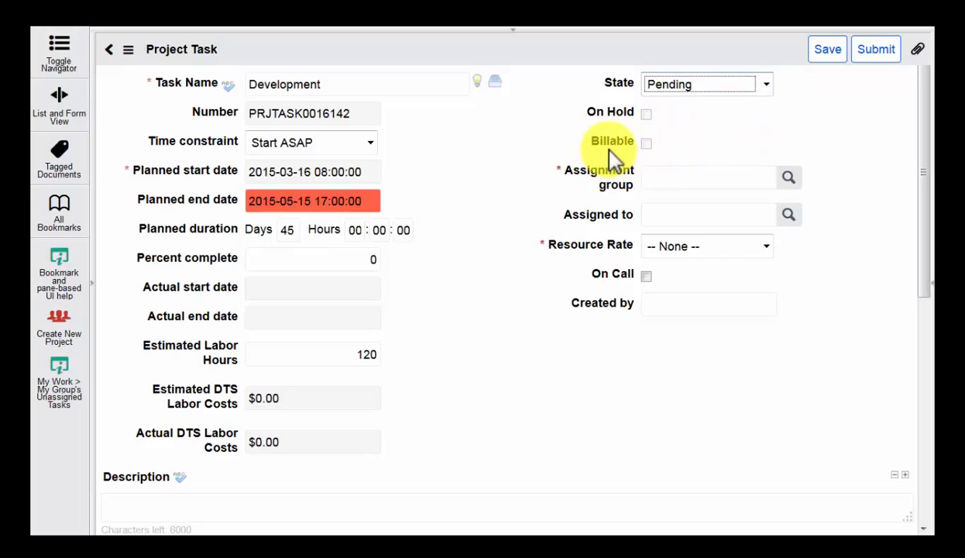
Assign the task to the DTS - App Support assignment group, leaving the individual assignee blank.
{"action": "left_click", "coordinate": [677, 175]}
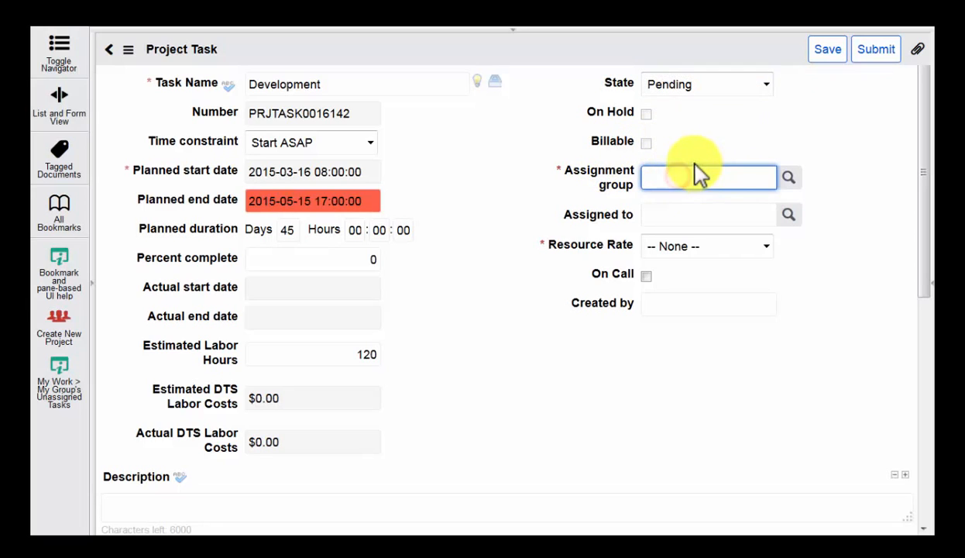
{"action": "left_click", "coordinate": [599, 191]}
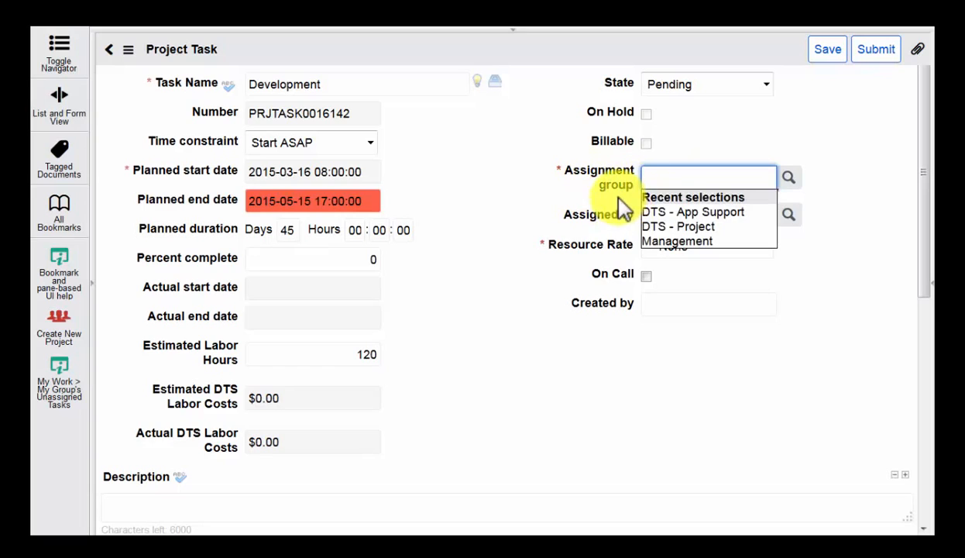
{"action": "left_click", "coordinate": [669, 212]}
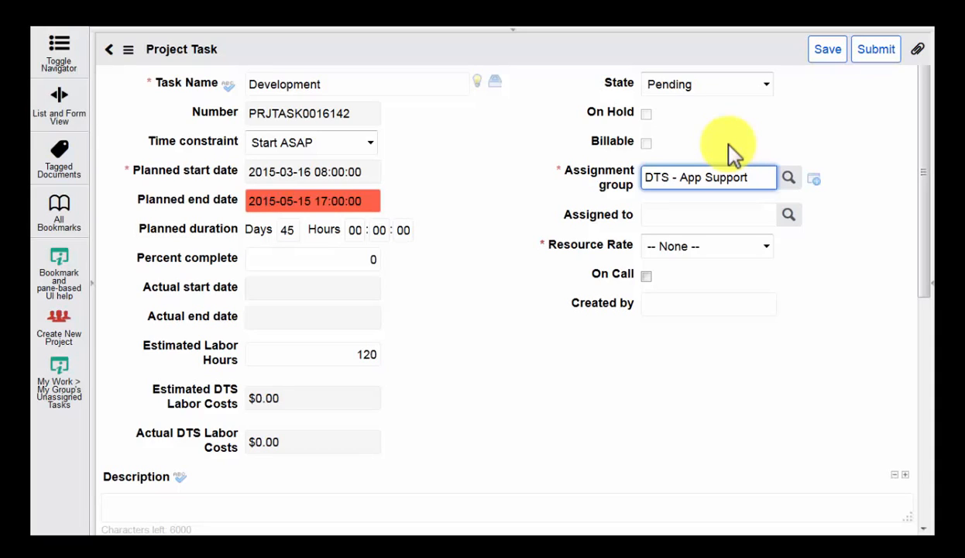
{"action": "left_click", "coordinate": [747, 214]}
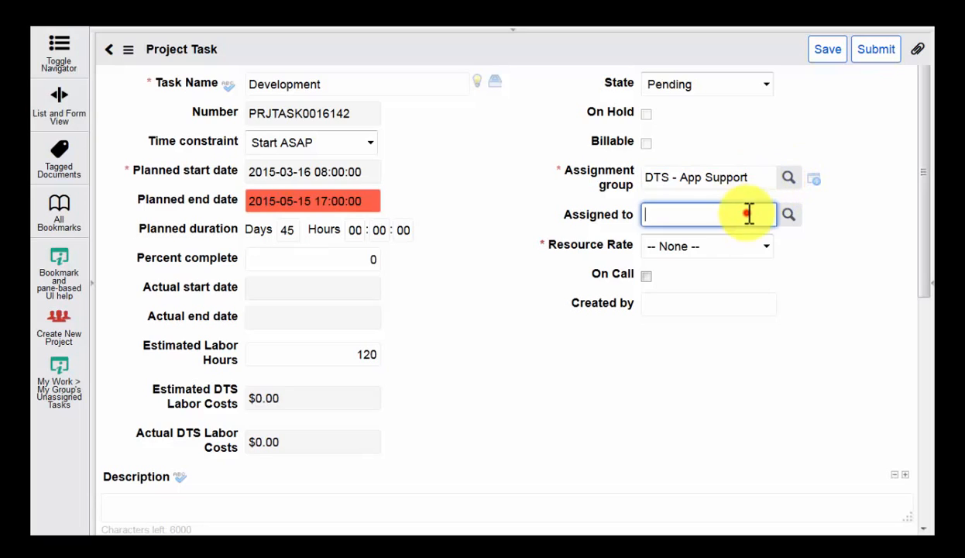
{"action": "left_click", "coordinate": [838, 212]}
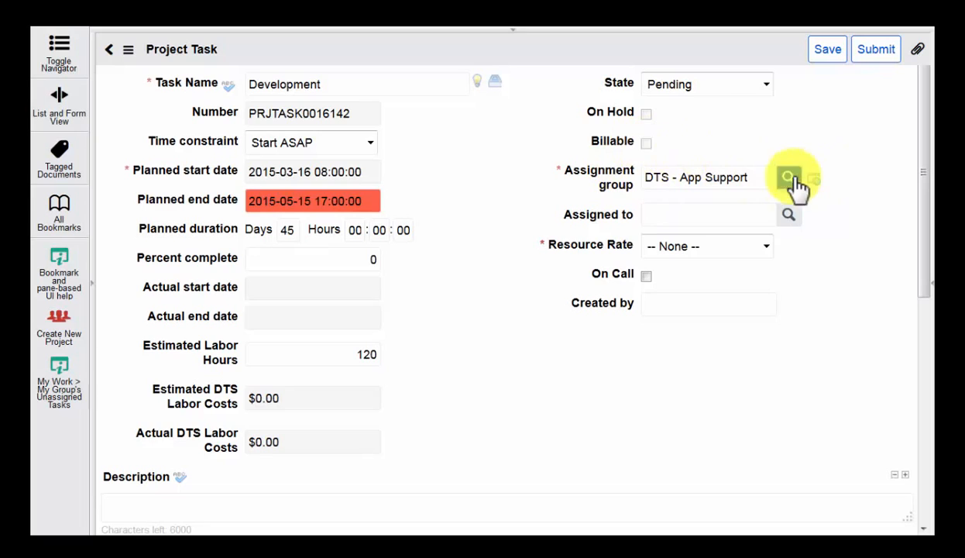
Review the task's assignment group and the recent suggestions for the individual assignee without choosing anyone.
{"action": "left_click_drag", "start_coordinate": [758, 181], "coordinate": [624, 201]}
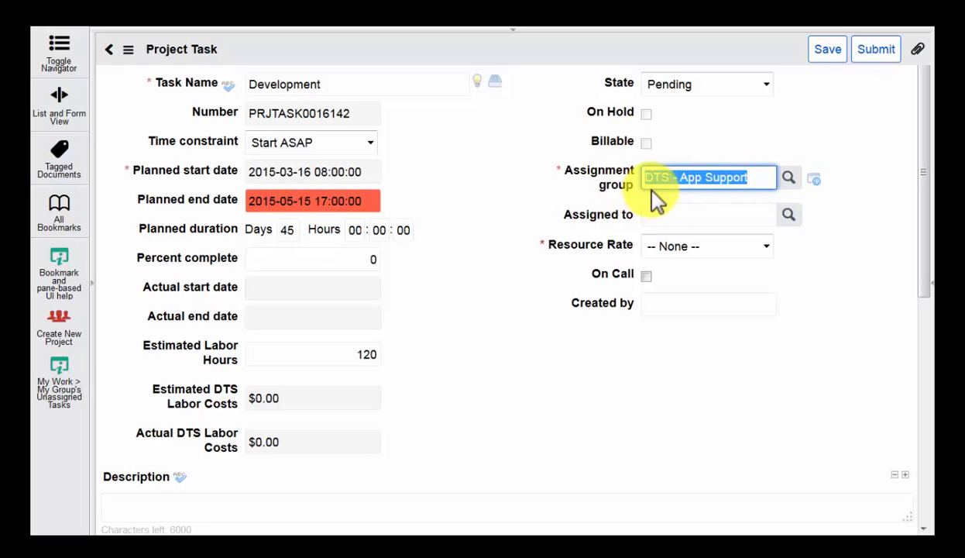
{"action": "left_click", "coordinate": [651, 188]}
{"action": "left_click_drag", "start_coordinate": [755, 177], "coordinate": [630, 177]}
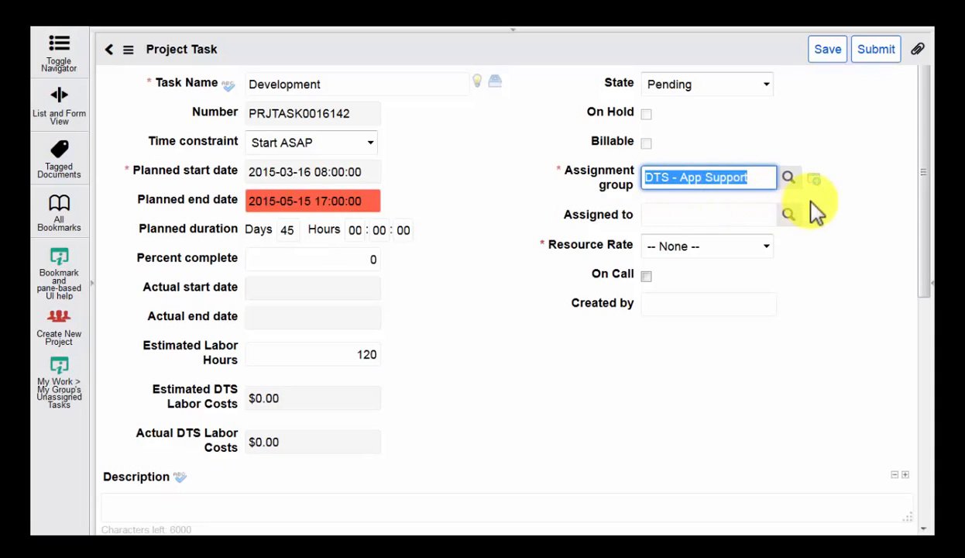
{"action": "key", "text": "Tab"}
{"action": "left_click", "coordinate": [868, 255]}
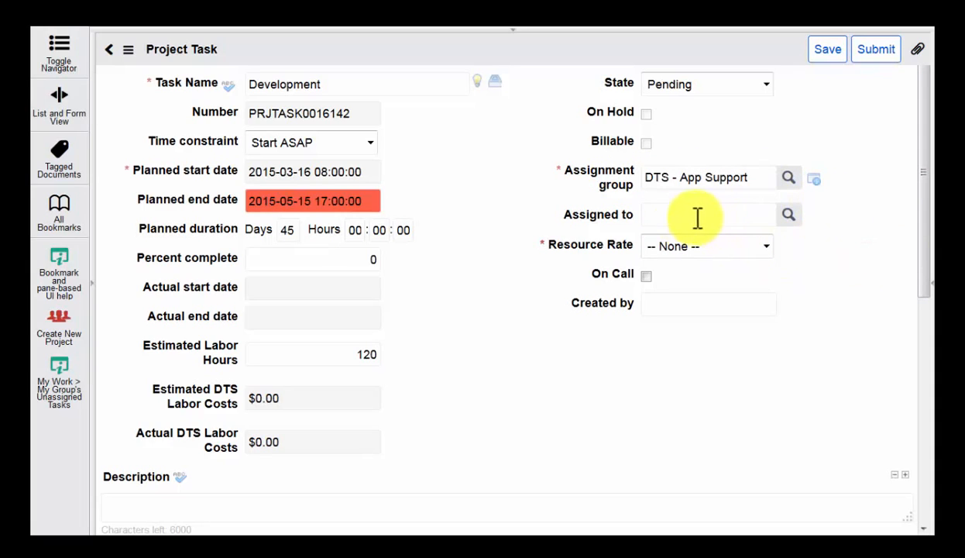
{"action": "left_click", "coordinate": [671, 220]}
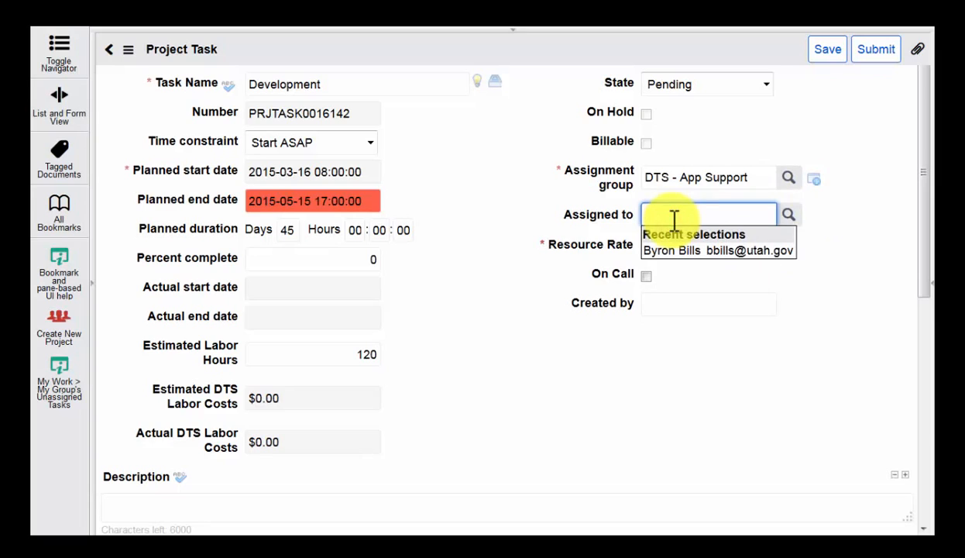
{"action": "left_click", "coordinate": [848, 222]}
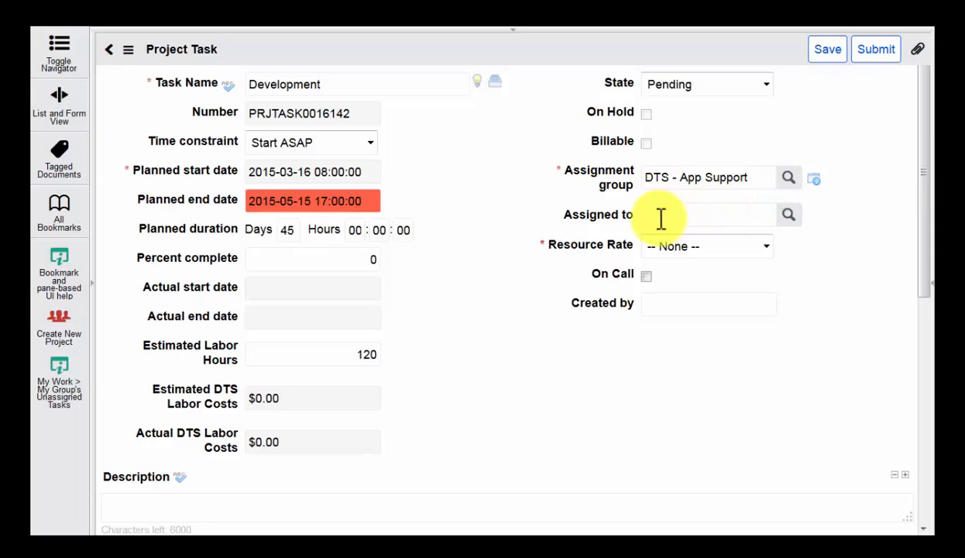
Set the task's resource rate to DTS - Development.
{"action": "left_click", "coordinate": [689, 246]}
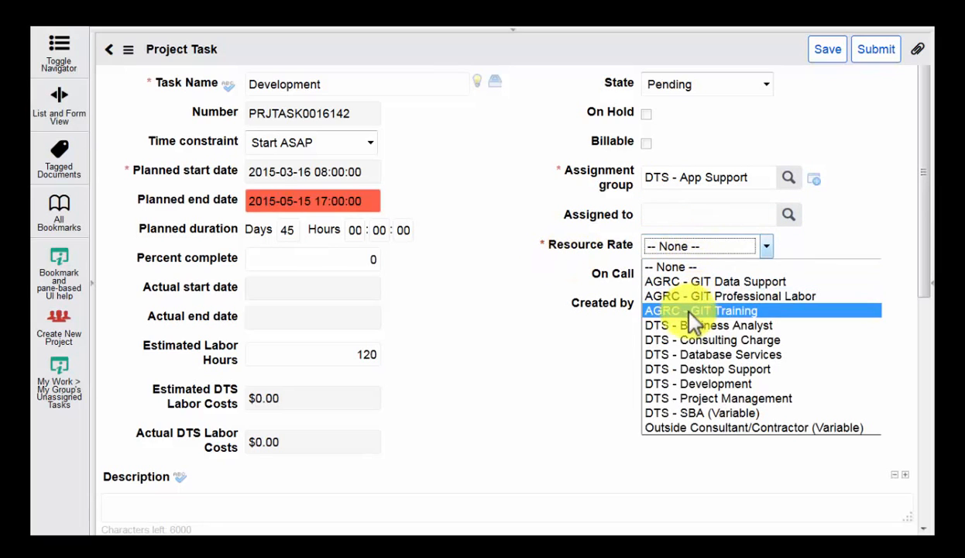
{"action": "left_click", "coordinate": [738, 388]}
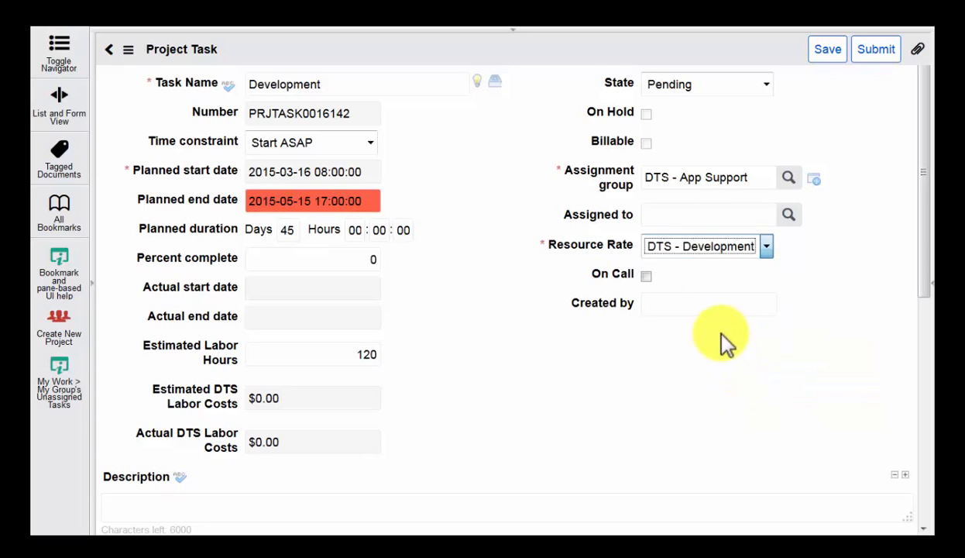
{"action": "left_click", "coordinate": [717, 289]}
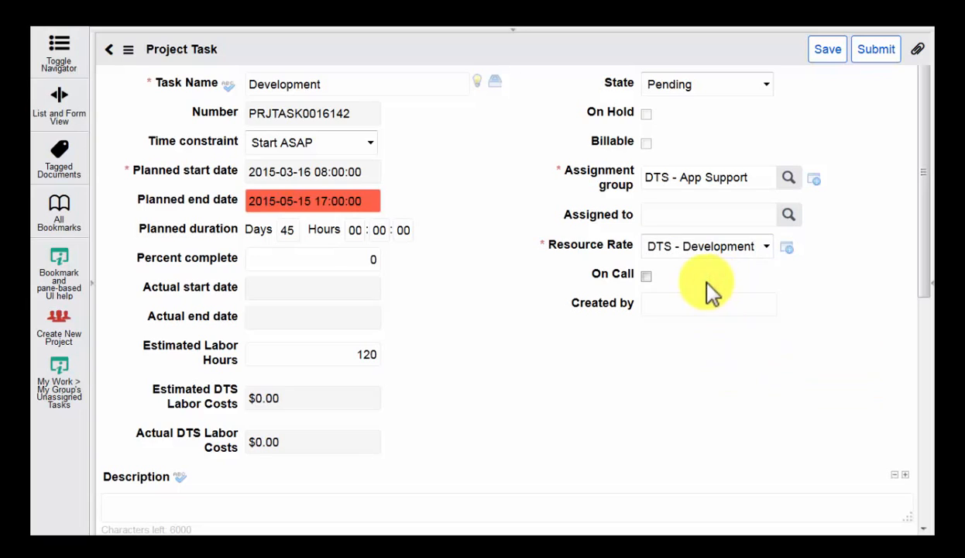
Try the Outside Consultant/Contractor (Variable) resource rate, inspect its Other Resource Rate value, and restore DTS - Development.
{"action": "left_click", "coordinate": [707, 246]}
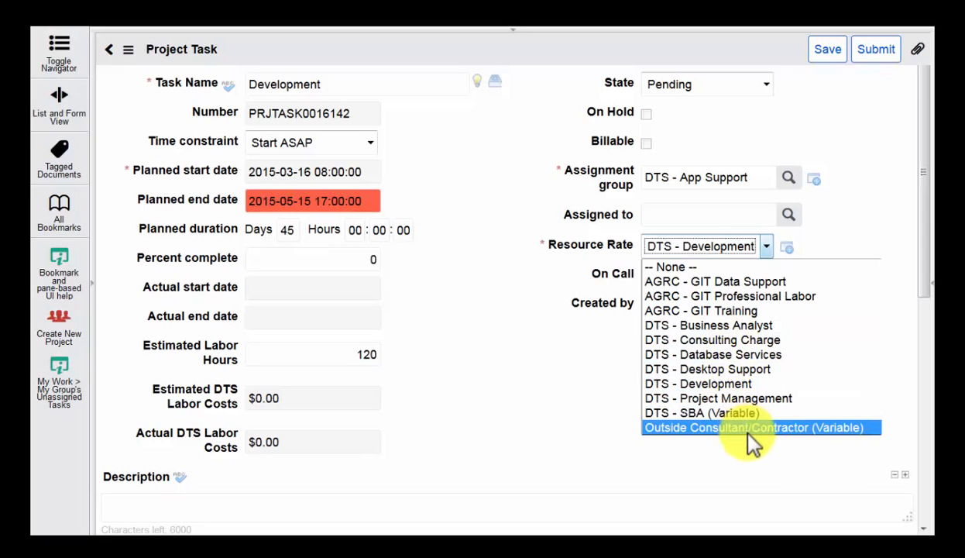
{"action": "left_click", "coordinate": [701, 427]}
{"action": "left_click_drag", "start_coordinate": [736, 287], "coordinate": [786, 285]}
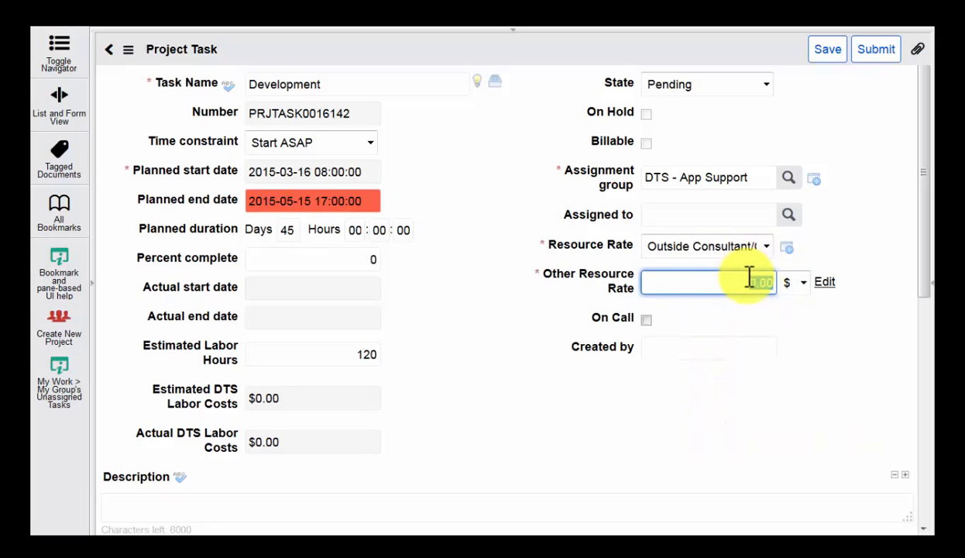
{"action": "left_click", "coordinate": [767, 248]}
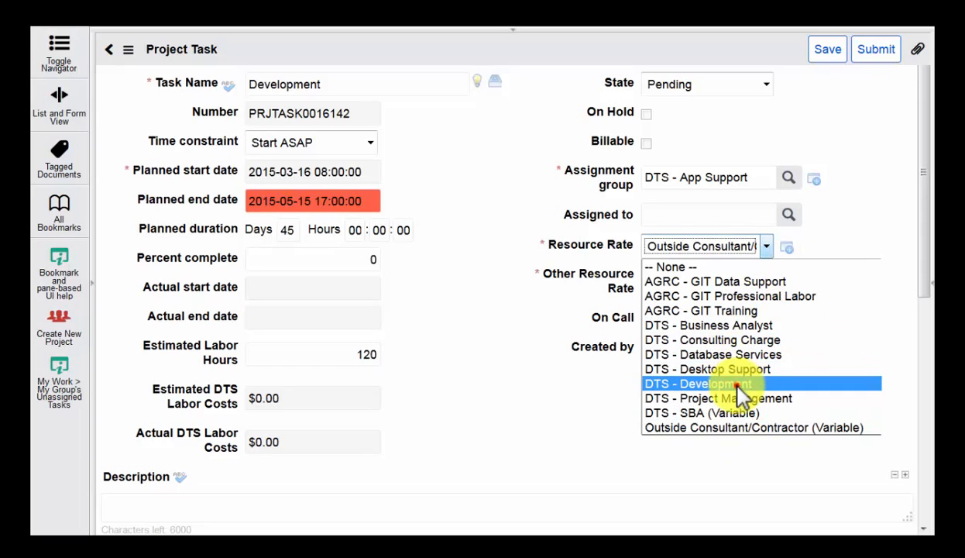
{"action": "left_click", "coordinate": [682, 383]}
{"action": "left_click", "coordinate": [826, 242]}
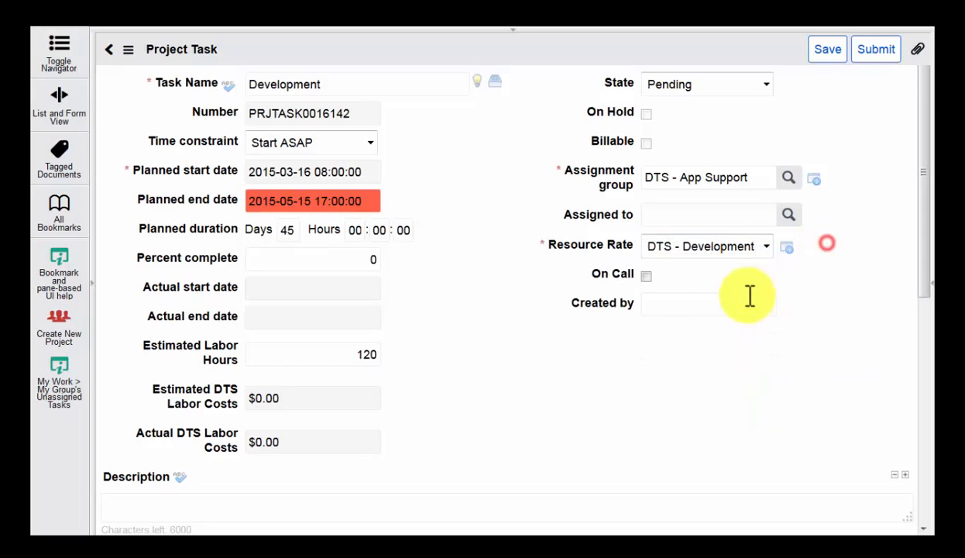
Check the On Call option for the task, leaving it cleared.
{"action": "left_click", "coordinate": [687, 272]}
{"action": "scroll", "coordinate": [775, 295], "scroll_direction": "down", "scroll_amount": 1}
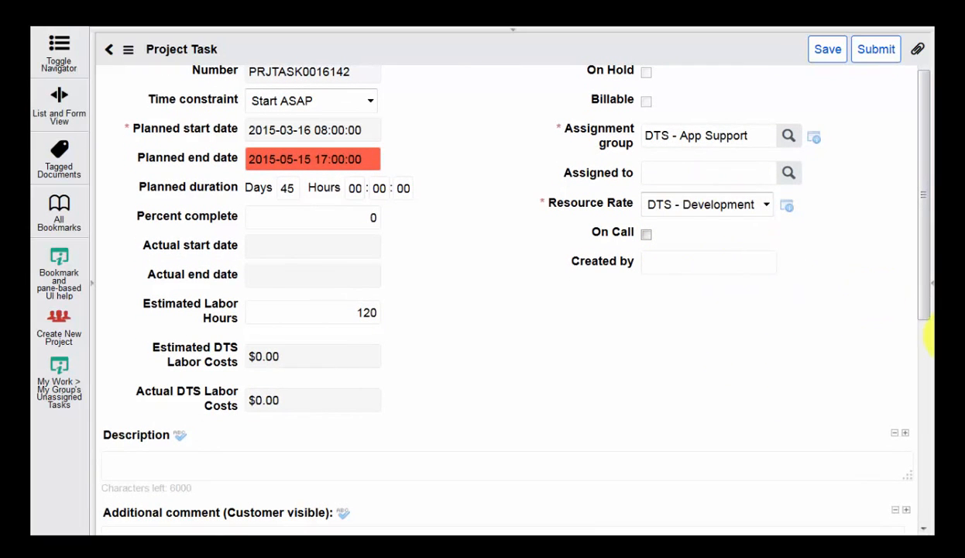
{"action": "left_click", "coordinate": [648, 234]}
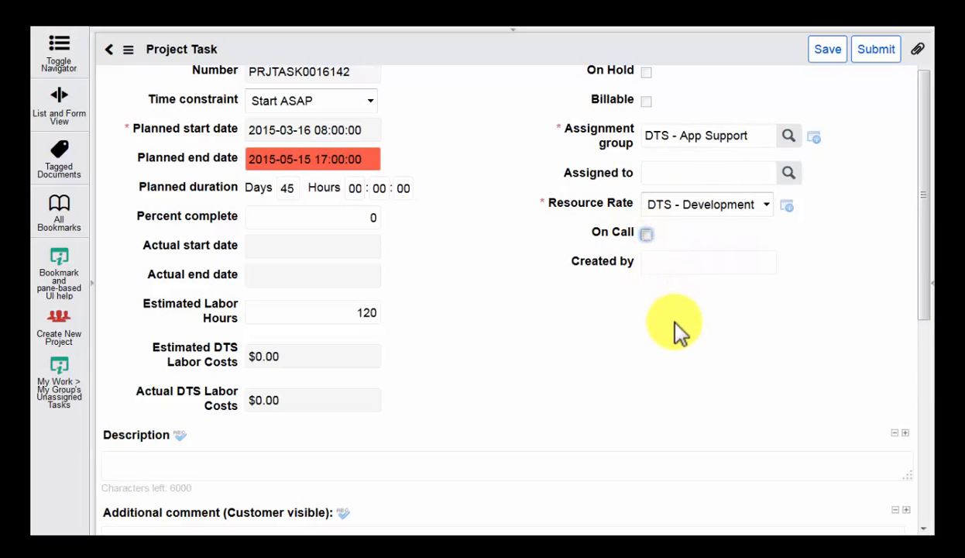
Enter "Develop front end of app, phase 1." as the task's description and save the task.
{"action": "scroll", "coordinate": [673, 321], "scroll_direction": "down", "scroll_amount": 1}
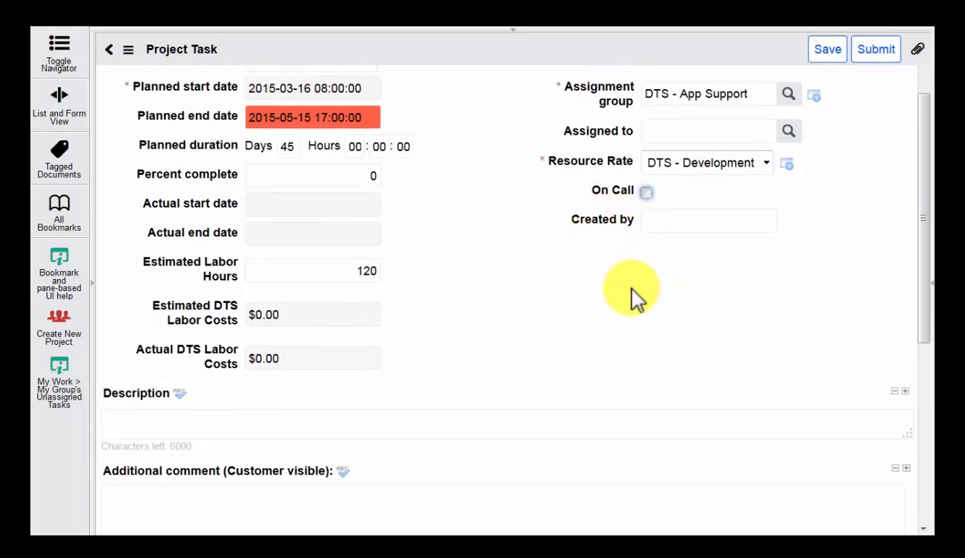
{"action": "scroll", "coordinate": [628, 298], "scroll_direction": "down", "scroll_amount": 3}
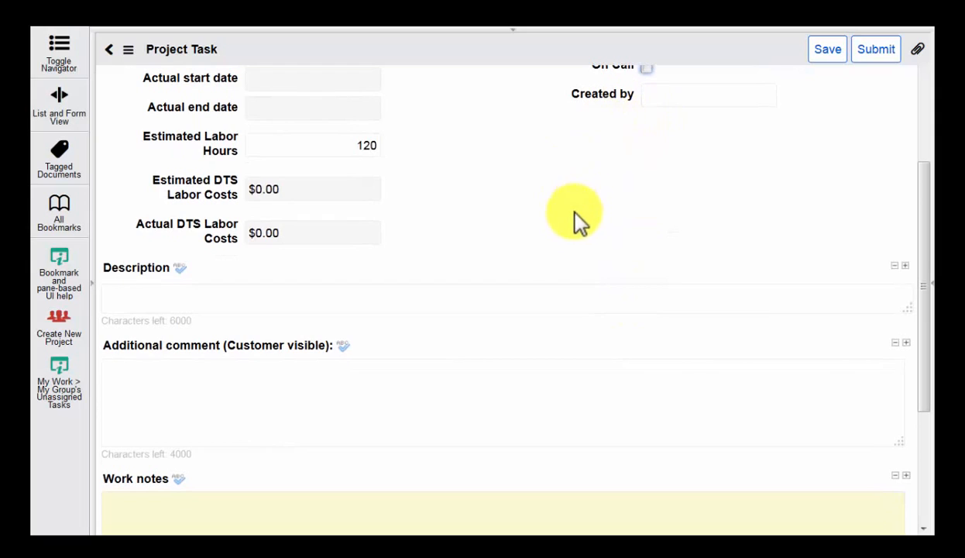
{"action": "left_click", "coordinate": [453, 306]}
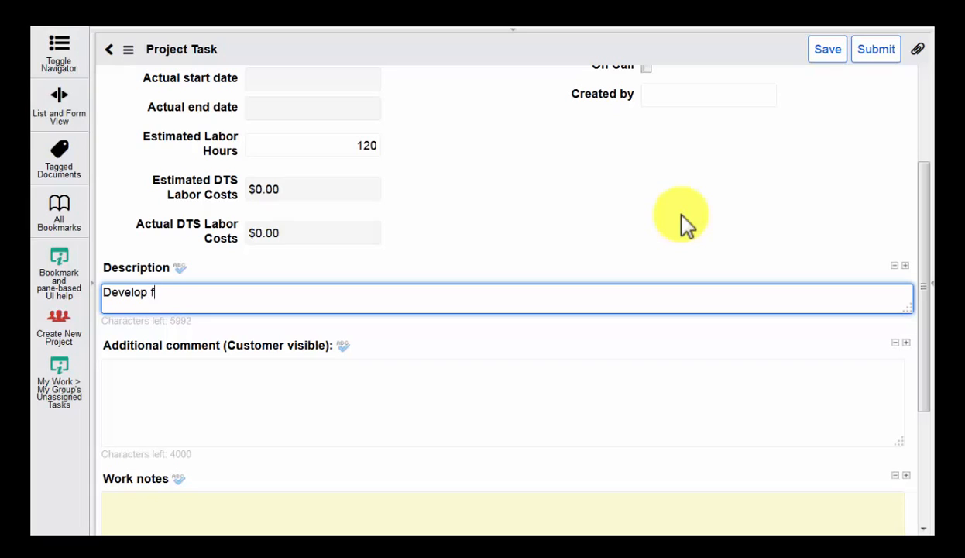
{"action": "type", "text": "rotn"}
{"action": "type", "text": "end of app phase 1."}
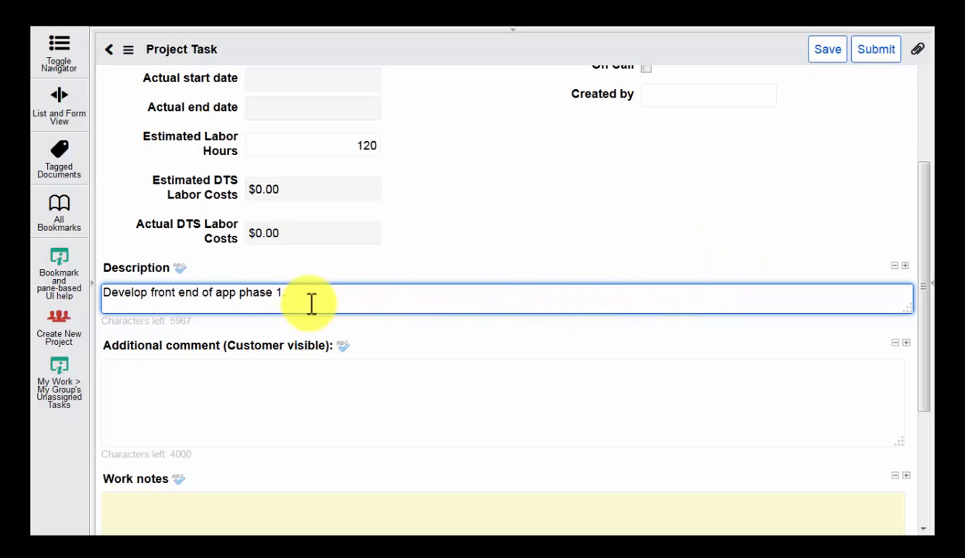
{"action": "left_click", "coordinate": [235, 294]}
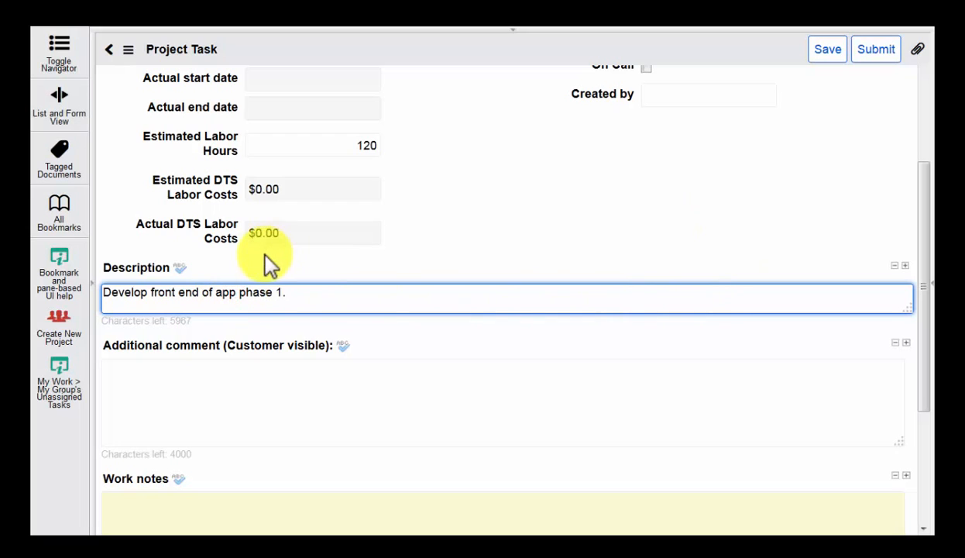
{"action": "type", "text": ","}
{"action": "scroll", "coordinate": [448, 319], "scroll_direction": "down", "scroll_amount": 4}
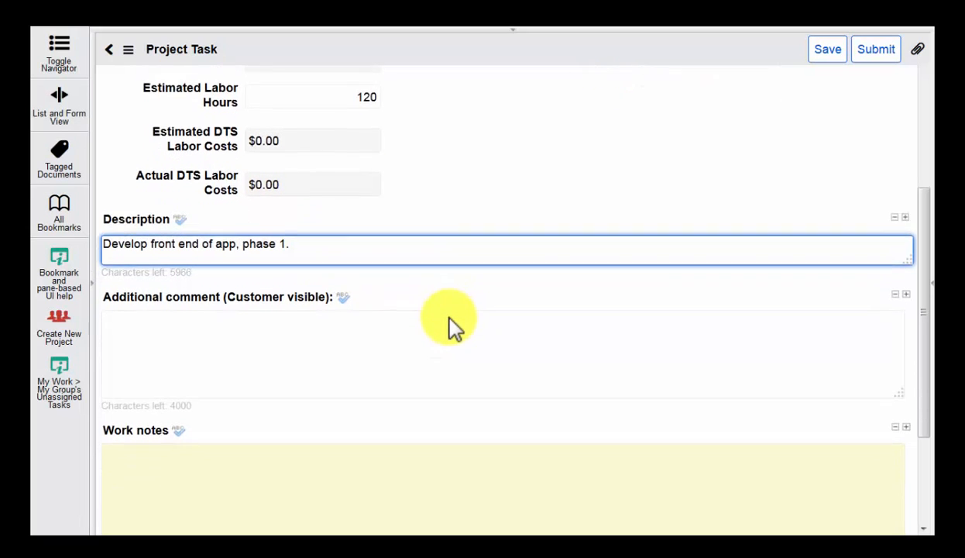
{"action": "left_click", "coordinate": [827, 49]}
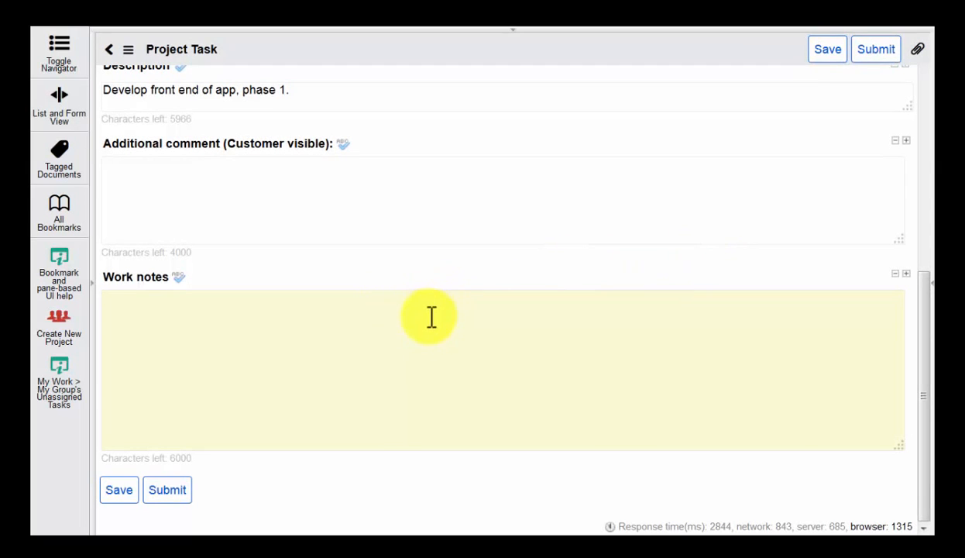
Look through the saved task record, including its activity, related links and related lists.
{"action": "scroll", "coordinate": [437, 364], "scroll_direction": "down", "scroll_amount": 10}
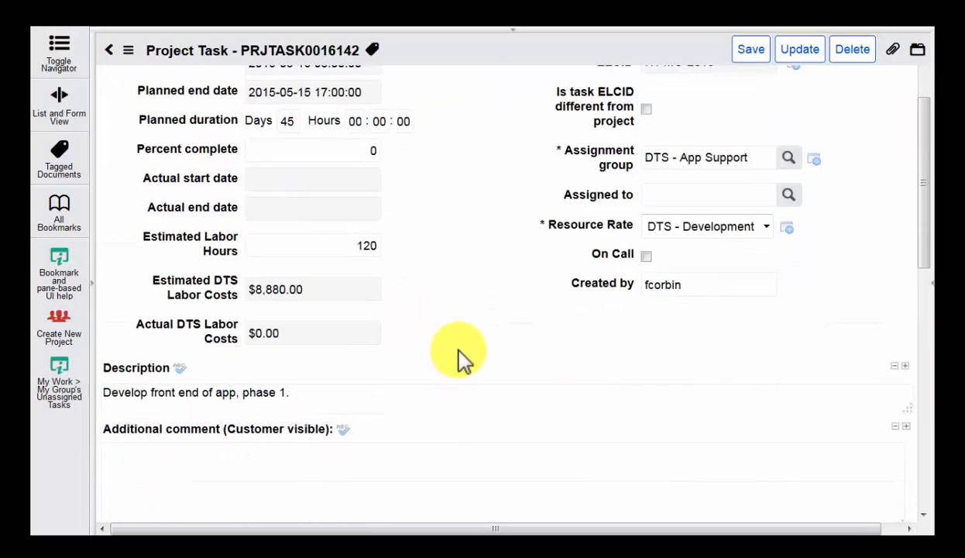
{"action": "scroll", "coordinate": [458, 349], "scroll_direction": "down", "scroll_amount": 2}
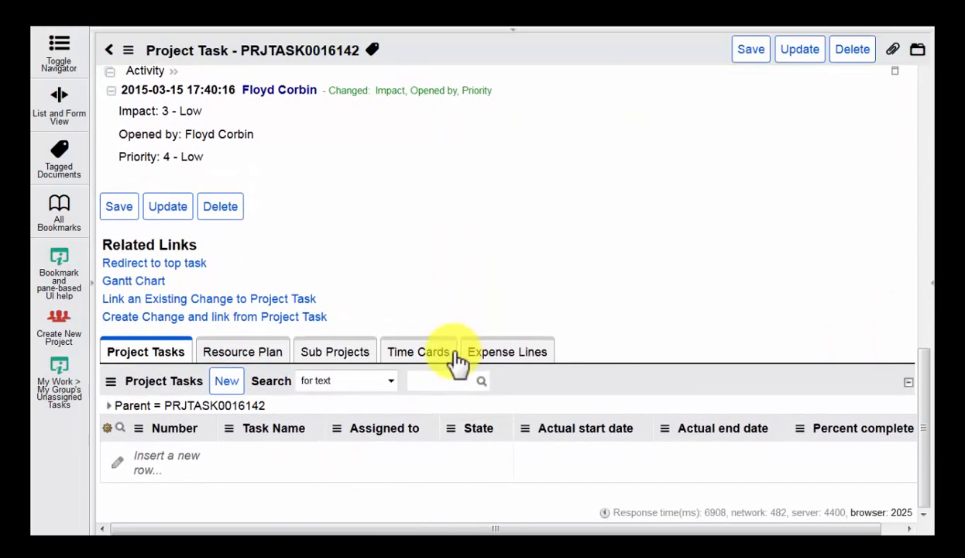
{"action": "scroll", "coordinate": [457, 351], "scroll_direction": "up", "scroll_amount": 6}
{"action": "scroll", "coordinate": [443, 357], "scroll_direction": "down", "scroll_amount": 2}
{"action": "scroll", "coordinate": [283, 395], "scroll_direction": "down", "scroll_amount": 3}
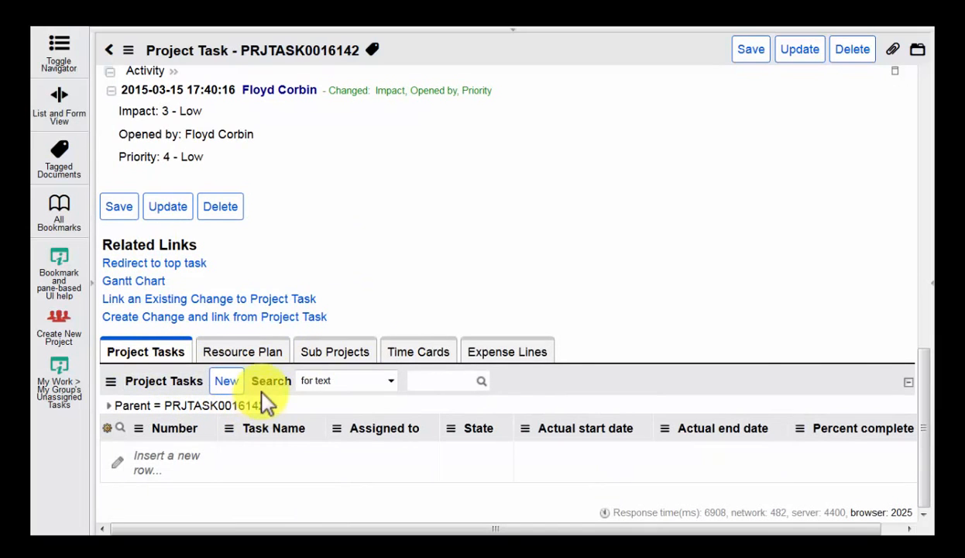
{"action": "scroll", "coordinate": [453, 364], "scroll_direction": "up", "scroll_amount": 6}
{"action": "scroll", "coordinate": [453, 368], "scroll_direction": "down", "scroll_amount": 1}
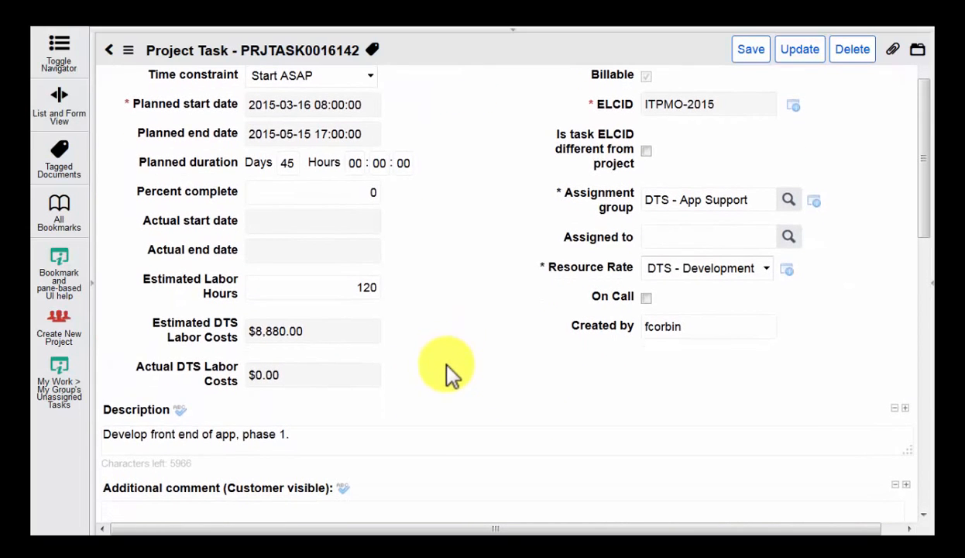
Compare the saved task's estimated labor hours with its estimated DTS labor costs.
{"action": "scroll", "coordinate": [371, 338], "scroll_direction": "down", "scroll_amount": 1}
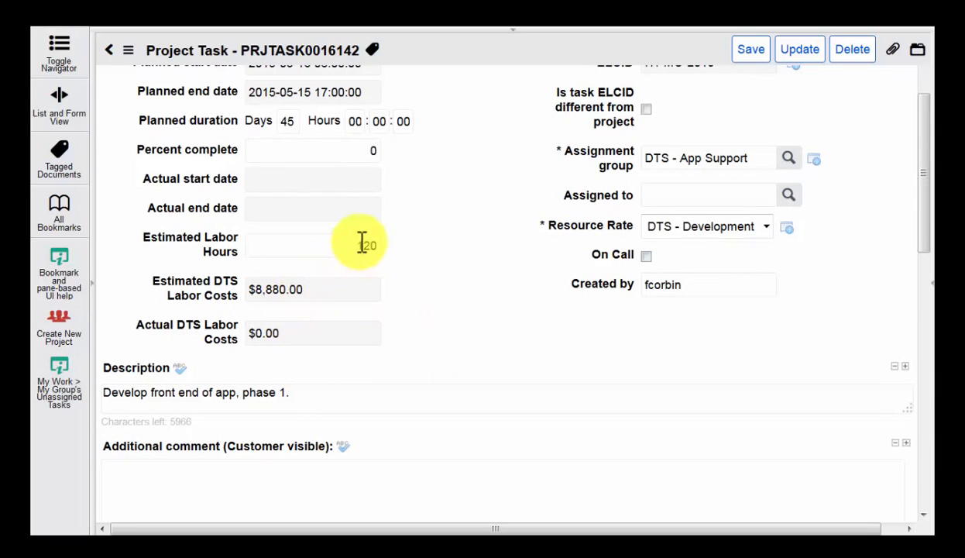
{"action": "left_click_drag", "start_coordinate": [354, 244], "coordinate": [402, 232]}
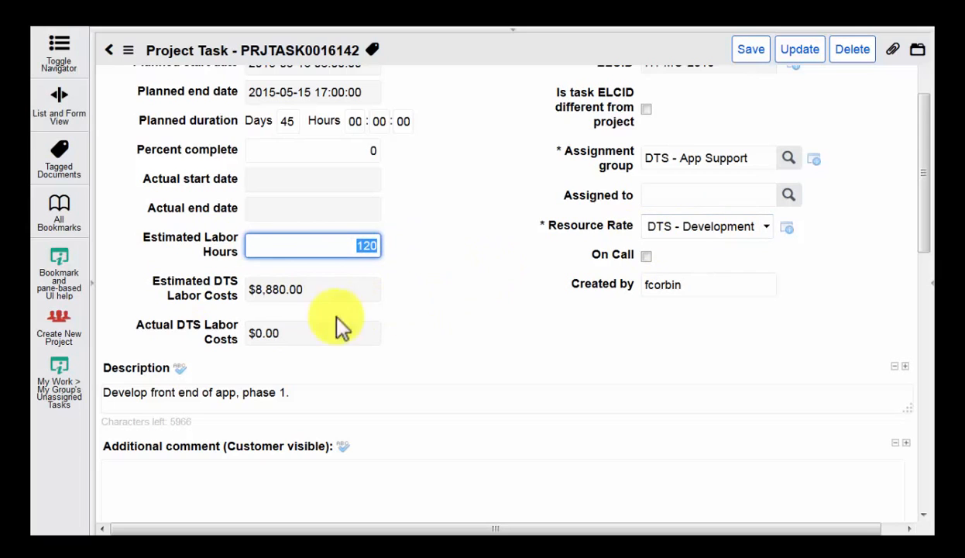
{"action": "scroll", "coordinate": [332, 303], "scroll_direction": "down", "scroll_amount": 1}
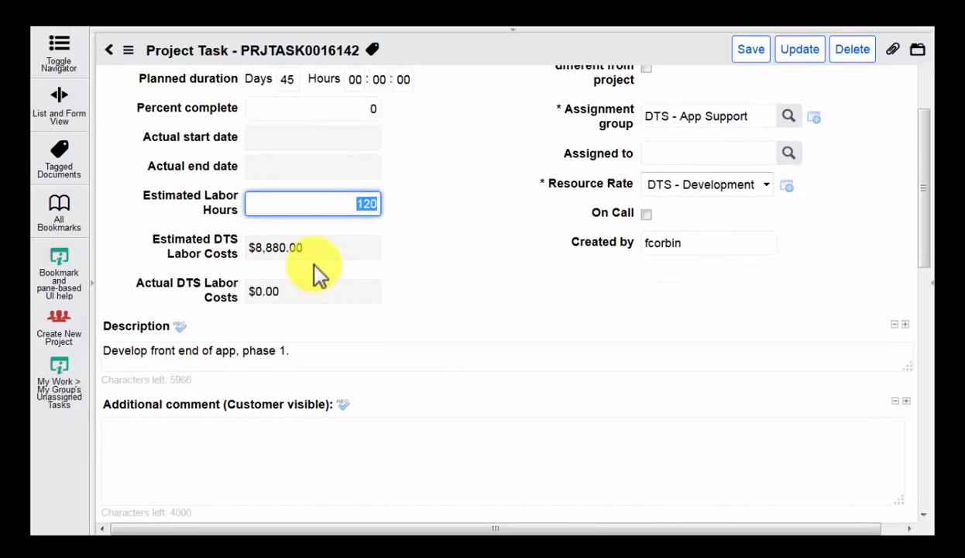
{"action": "left_click_drag", "start_coordinate": [313, 253], "coordinate": [233, 262]}
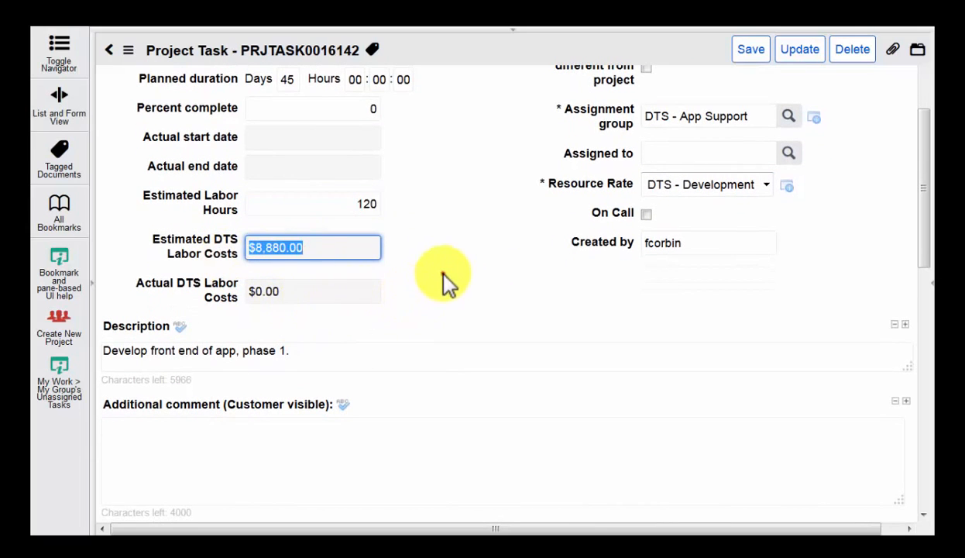
Examine the task's additional comment and work notes fields and its activity log without entering any text.
{"action": "scroll", "coordinate": [444, 275], "scroll_direction": "down", "scroll_amount": 5}
{"action": "left_click", "coordinate": [237, 254]}
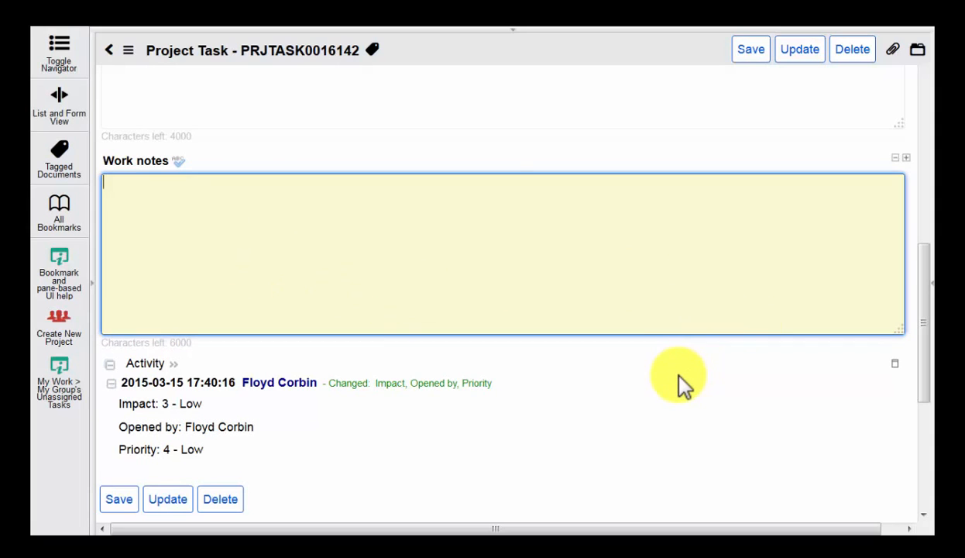
{"action": "scroll", "coordinate": [678, 379], "scroll_direction": "up", "scroll_amount": 3}
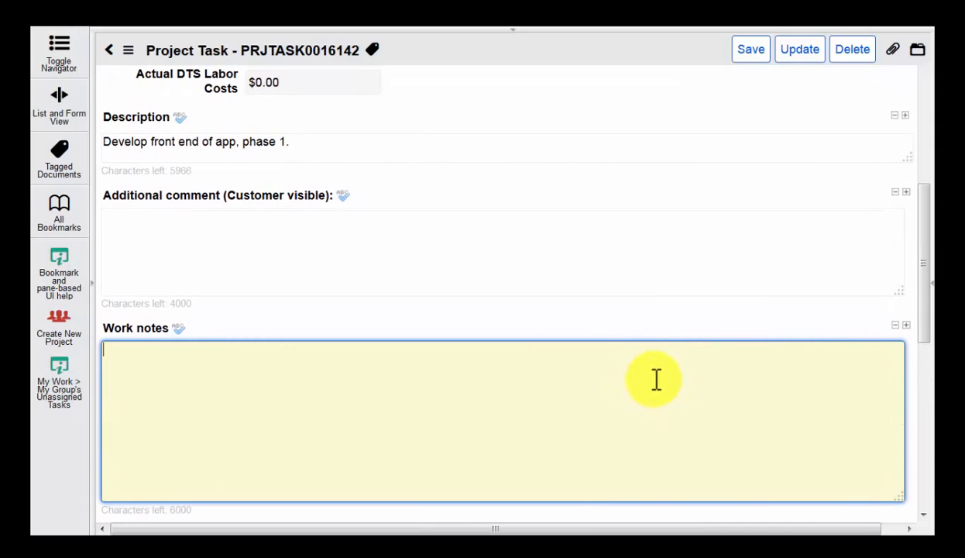
{"action": "scroll", "coordinate": [641, 384], "scroll_direction": "up", "scroll_amount": 1}
{"action": "scroll", "coordinate": [614, 385], "scroll_direction": "down", "scroll_amount": 2}
{"action": "scroll", "coordinate": [470, 359], "scroll_direction": "down", "scroll_amount": 1}
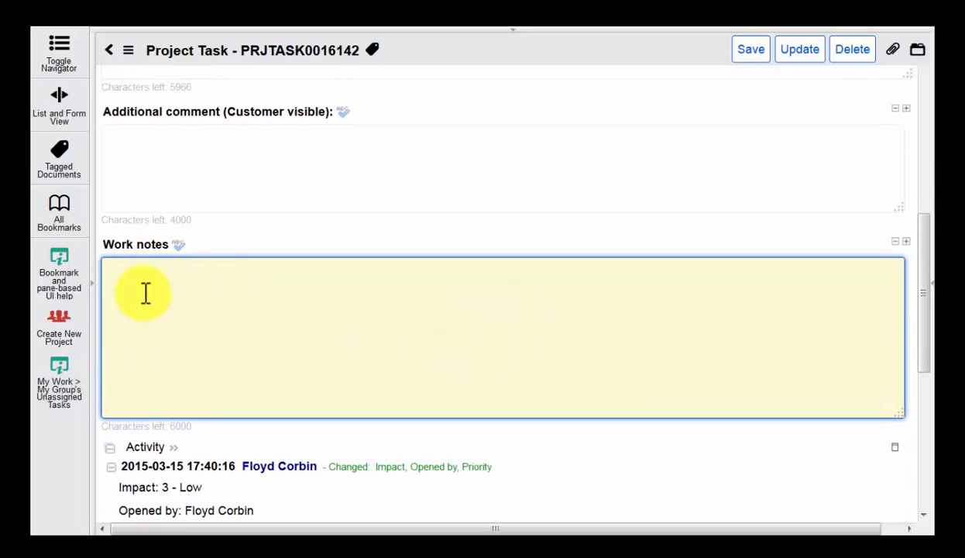
{"action": "scroll", "coordinate": [155, 308], "scroll_direction": "down", "scroll_amount": 2}
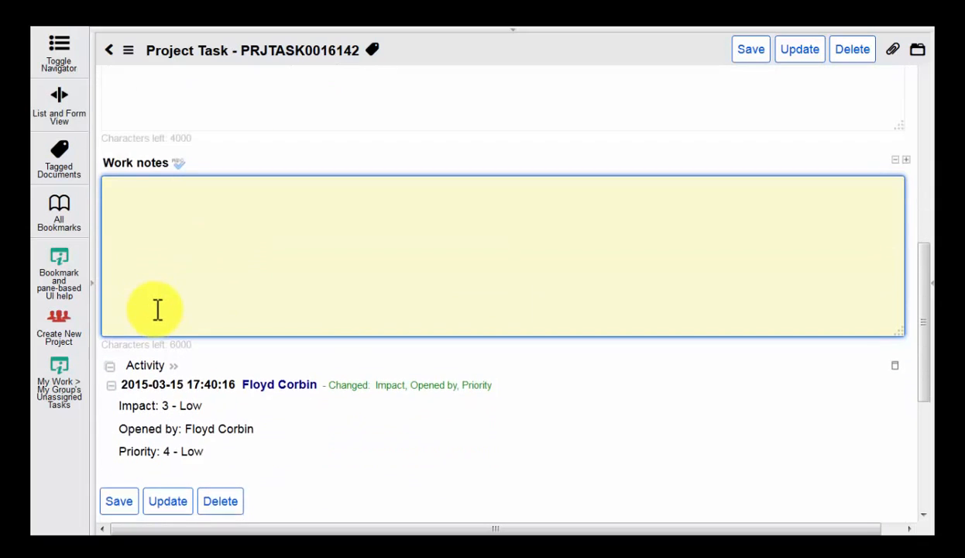
Show the time cards related to the saved task.
{"action": "scroll", "coordinate": [199, 323], "scroll_direction": "down", "scroll_amount": 6}
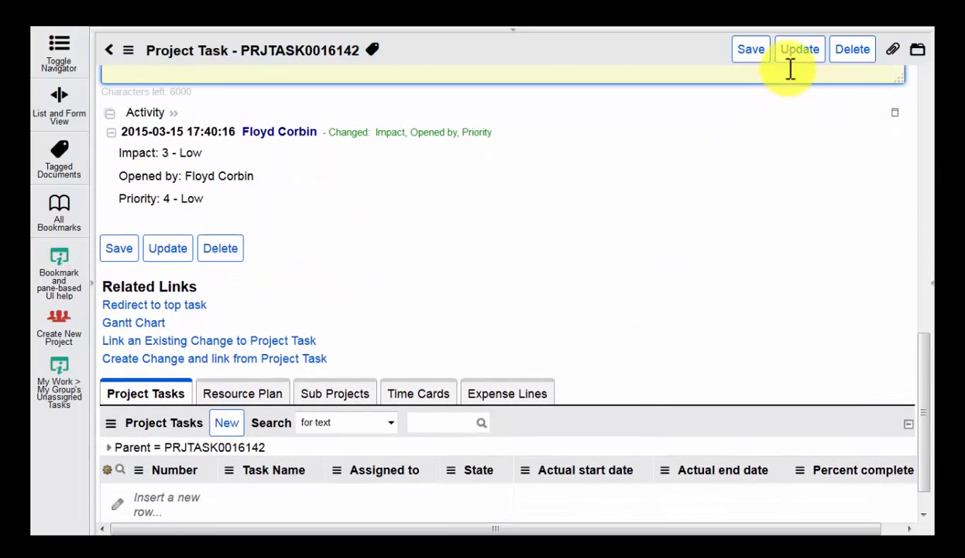
{"action": "scroll", "coordinate": [463, 279], "scroll_direction": "down", "scroll_amount": 1}
{"action": "left_click", "coordinate": [417, 350]}
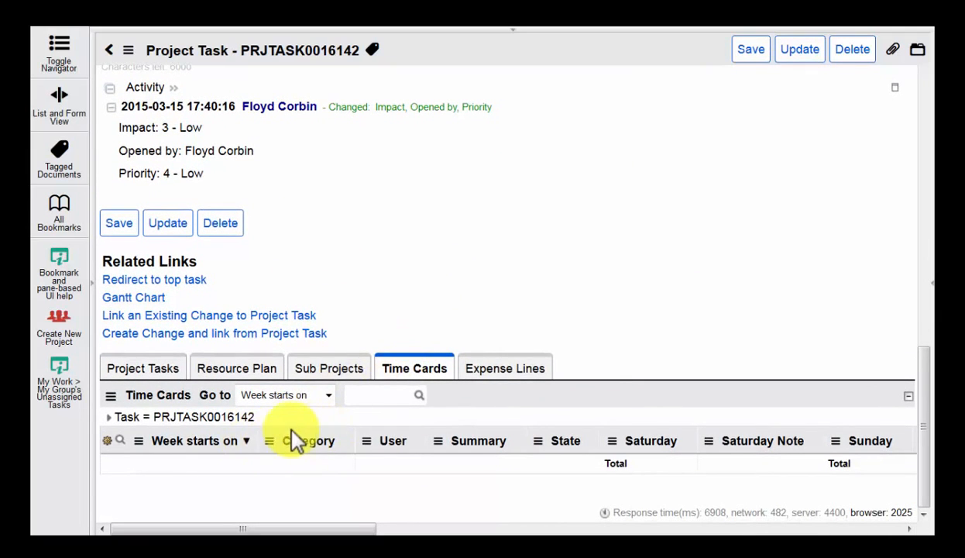
Return from the Development task to its parent project record and show the project's list of tasks.
{"action": "scroll", "coordinate": [573, 356], "scroll_direction": "up", "scroll_amount": 1}
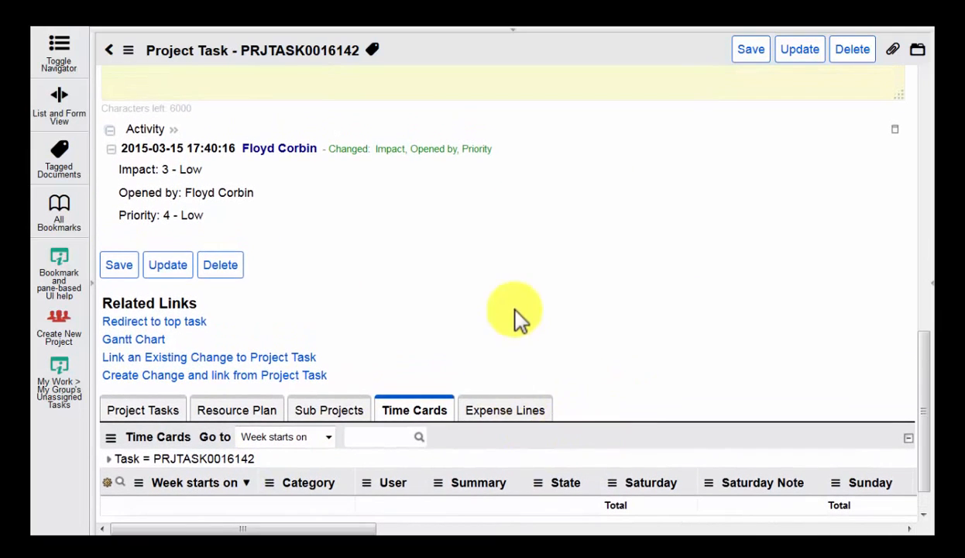
{"action": "scroll", "coordinate": [619, 202], "scroll_direction": "up", "scroll_amount": 5}
{"action": "scroll", "coordinate": [465, 217], "scroll_direction": "up", "scroll_amount": 5}
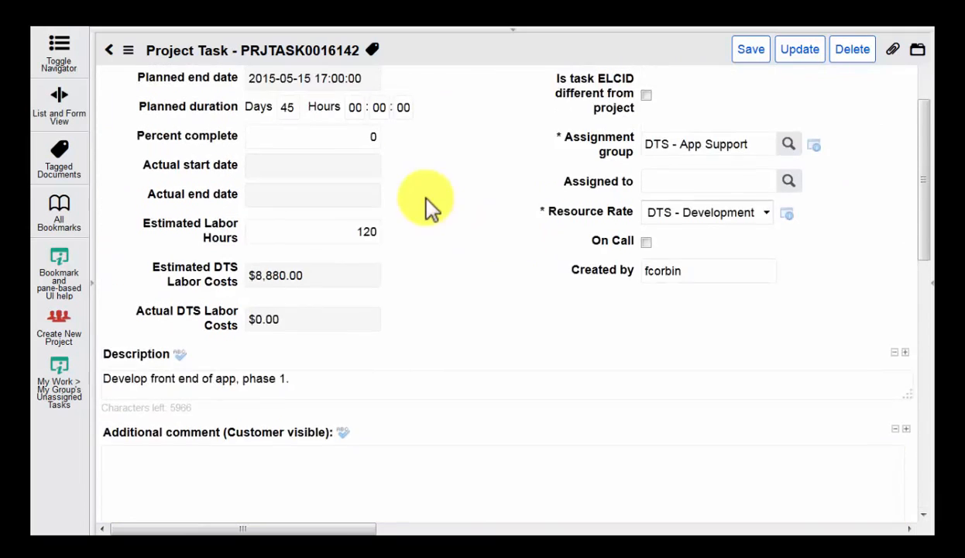
{"action": "left_click", "coordinate": [108, 50]}
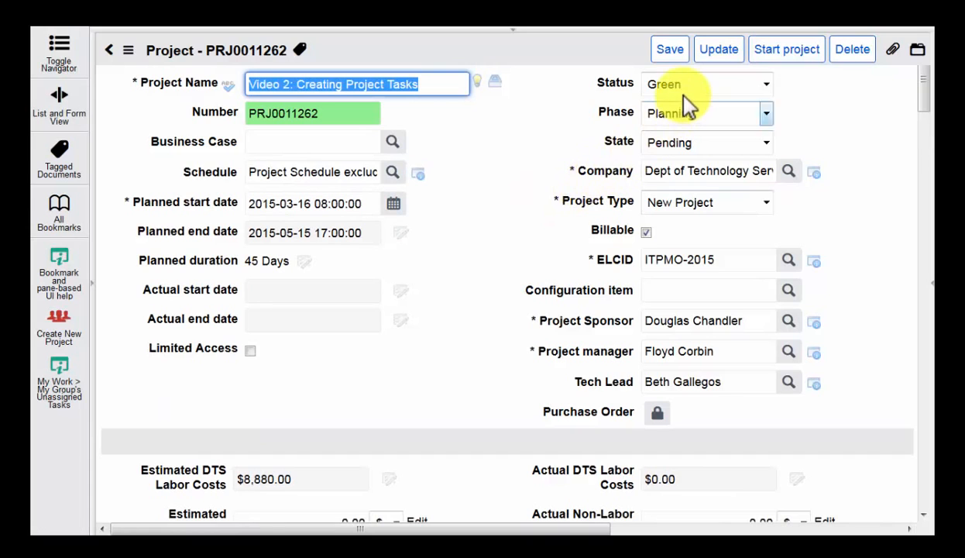
{"action": "scroll", "coordinate": [474, 155], "scroll_direction": "down", "scroll_amount": 6}
{"action": "scroll", "coordinate": [481, 185], "scroll_direction": "down", "scroll_amount": 12}
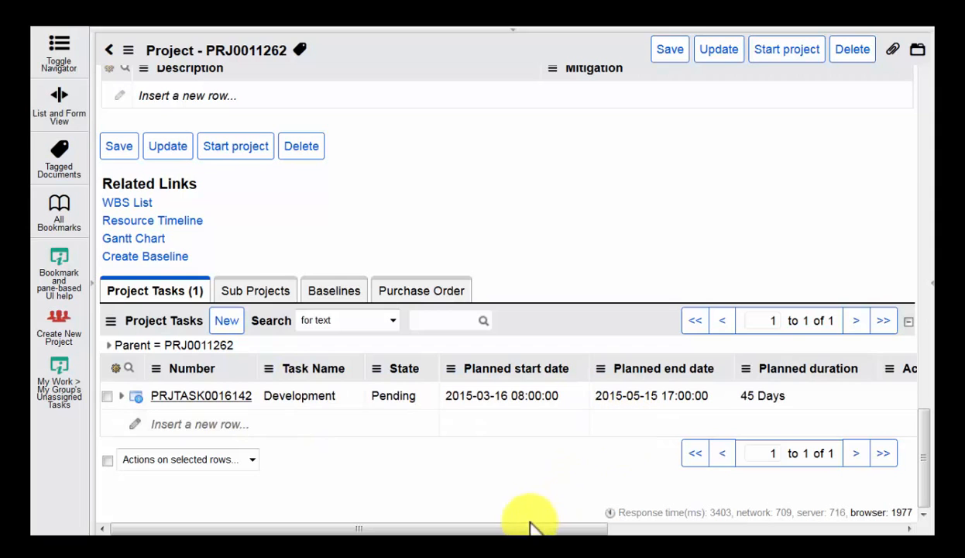
{"action": "left_click_drag", "start_coordinate": [527, 528], "coordinate": [642, 508]}
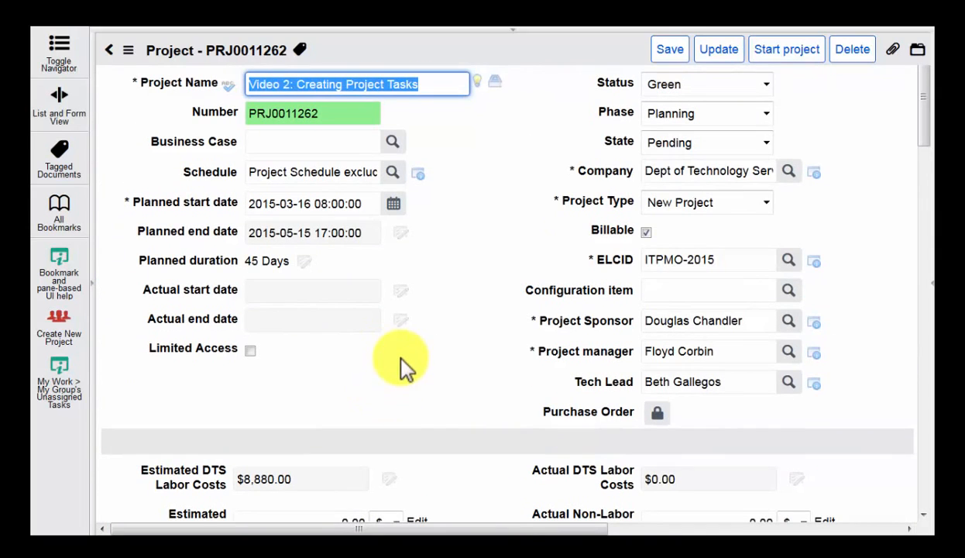
Add a project task named "Create Test Cases" as a new row directly in the project's task list.
{"action": "scroll", "coordinate": [432, 326], "scroll_direction": "down", "scroll_amount": 15}
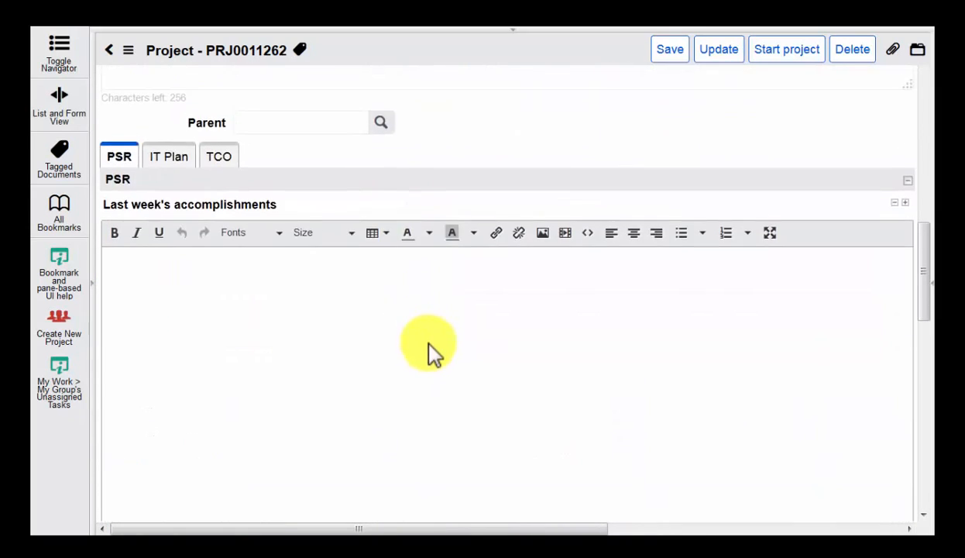
{"action": "scroll", "coordinate": [426, 345], "scroll_direction": "down", "scroll_amount": 10}
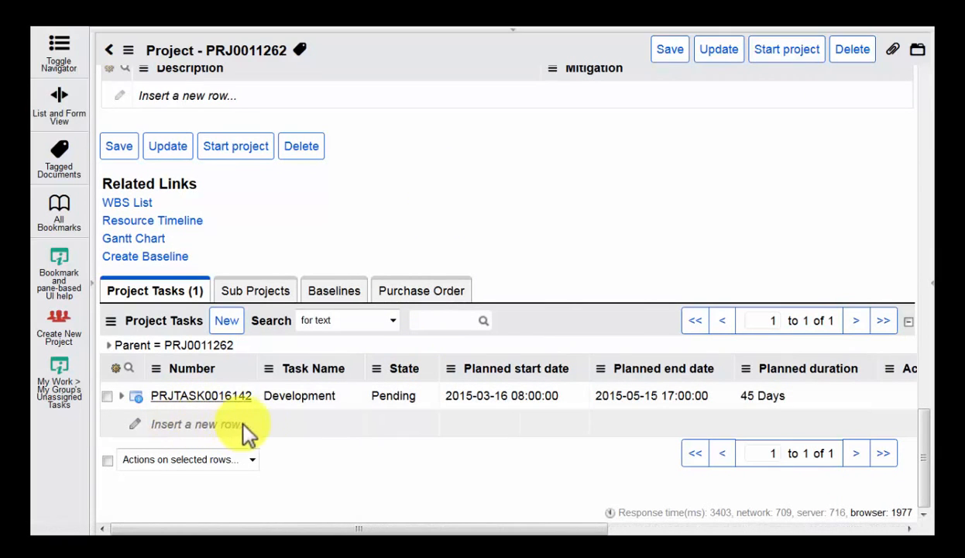
{"action": "left_click", "coordinate": [217, 424]}
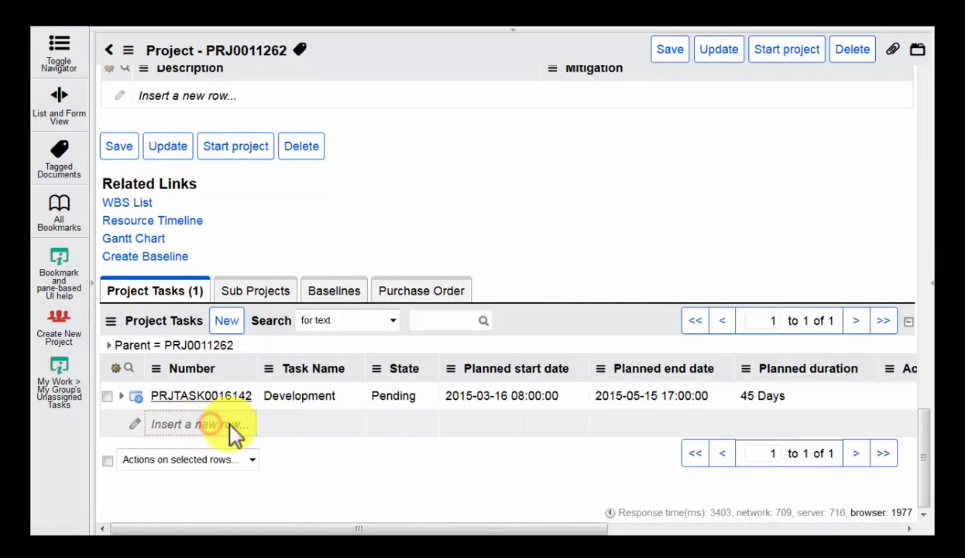
{"action": "left_click", "coordinate": [279, 426]}
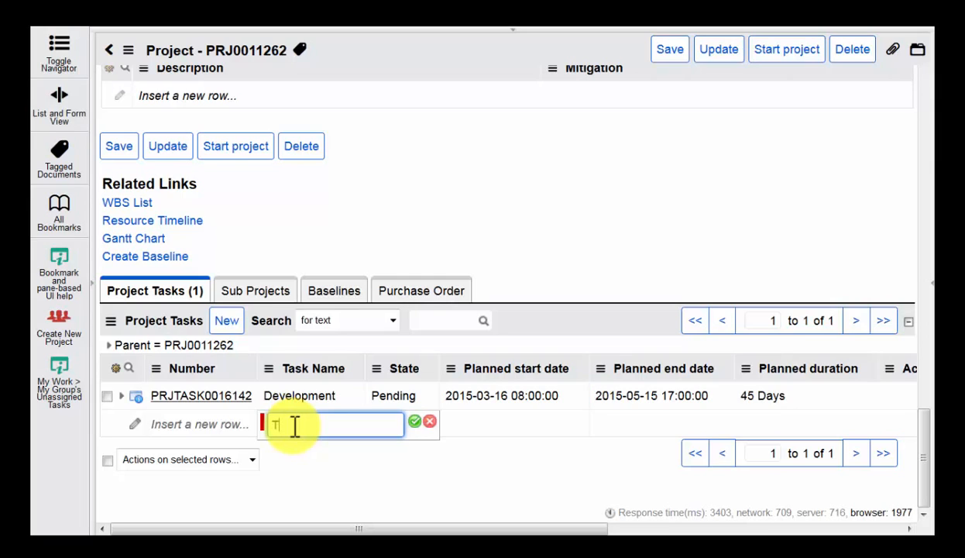
{"action": "type", "text": "ate Test Cases"}
{"action": "key", "text": "Return"}
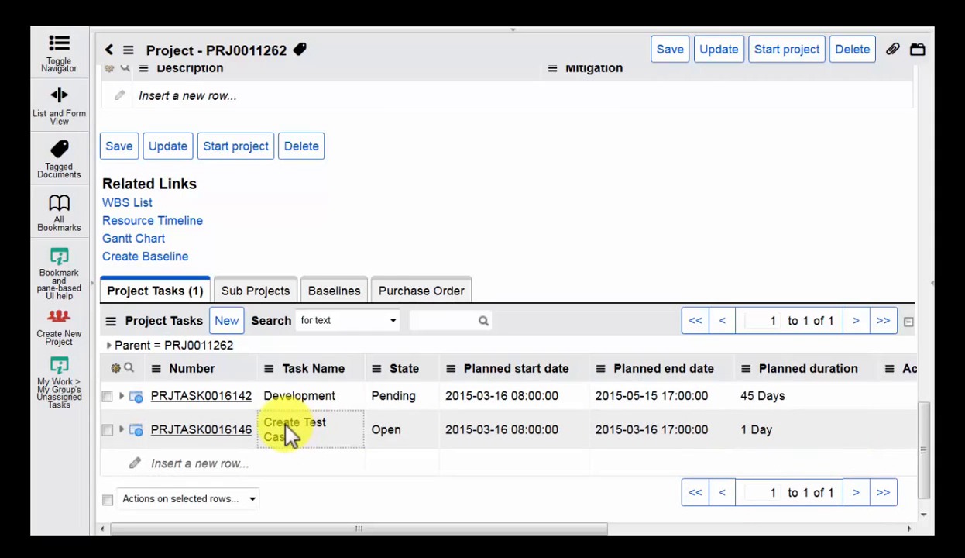
Open the Create Test Cases task record and set its planned duration to 15 days.
{"action": "left_click", "coordinate": [236, 431]}
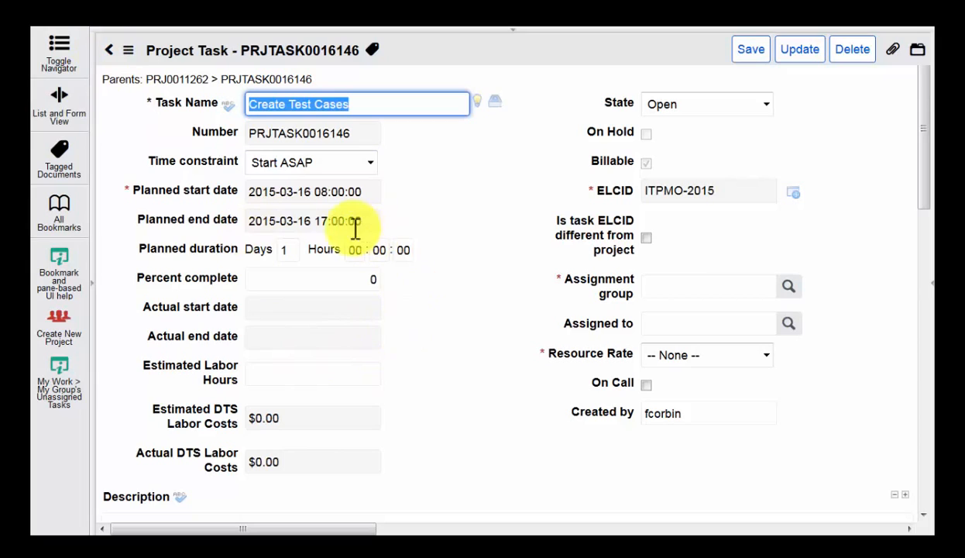
{"action": "left_click", "coordinate": [285, 250]}
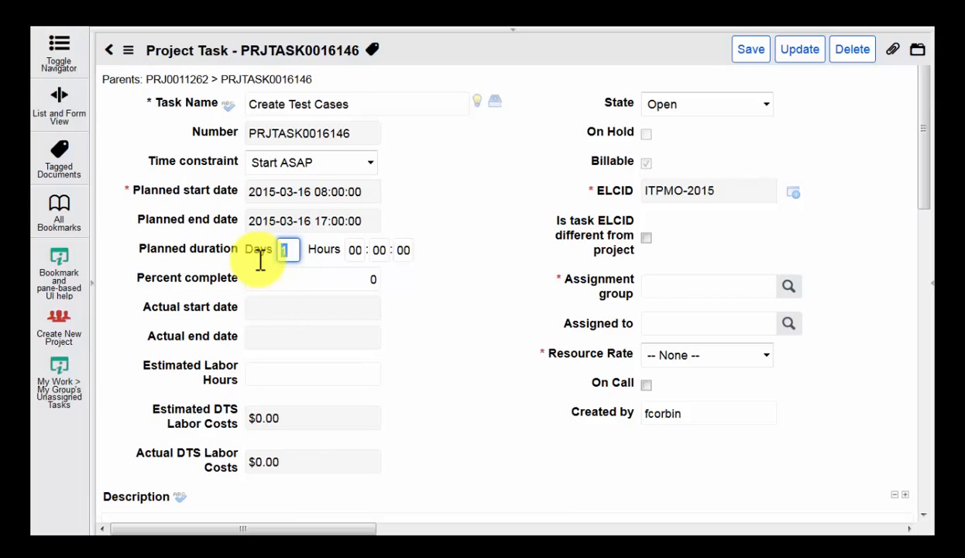
{"action": "type", "text": "30"}
{"action": "key", "text": "BackSpace"}
{"action": "type", "text": "15"}
Set the Create Test Cases task's percent complete to 10 and its estimated labor hours to 40.
{"action": "left_click", "coordinate": [330, 279]}
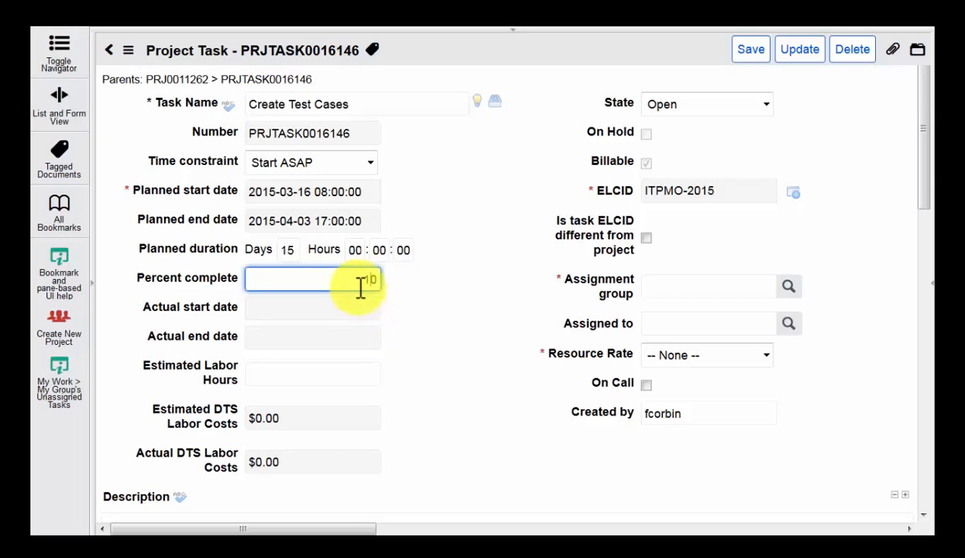
{"action": "double_click", "coordinate": [361, 281]}
{"action": "left_click", "coordinate": [348, 317]}
{"action": "left_click", "coordinate": [324, 374]}
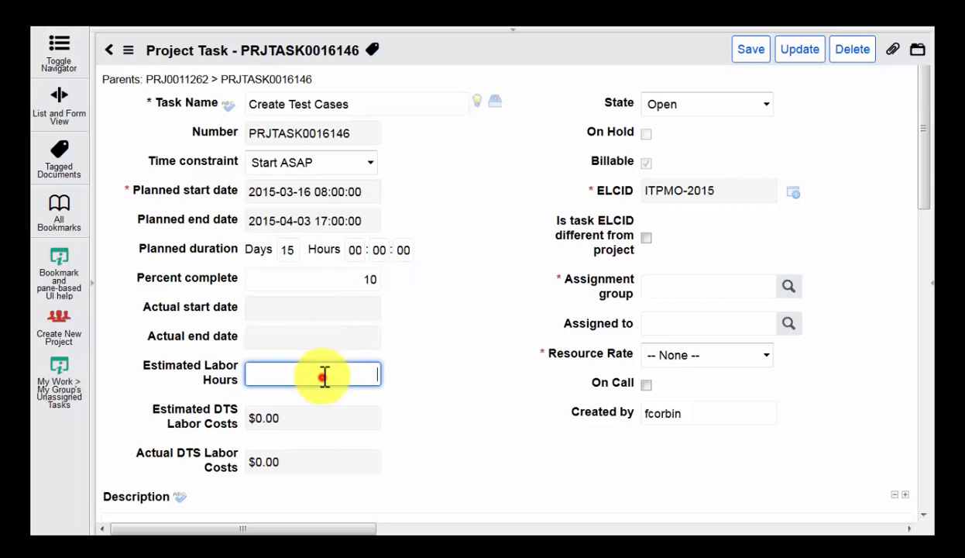
{"action": "type", "text": "40"}
Set the task's state to Work in Progress and its assignment group to DTS - Project Management.
{"action": "left_click", "coordinate": [708, 109]}
{"action": "left_click", "coordinate": [711, 155]}
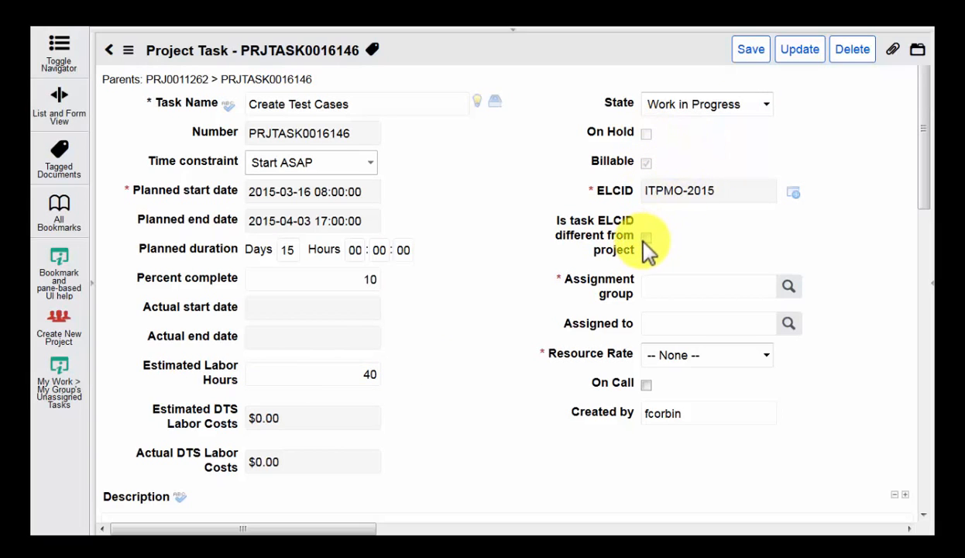
{"action": "scroll", "coordinate": [661, 242], "scroll_direction": "down", "scroll_amount": 1}
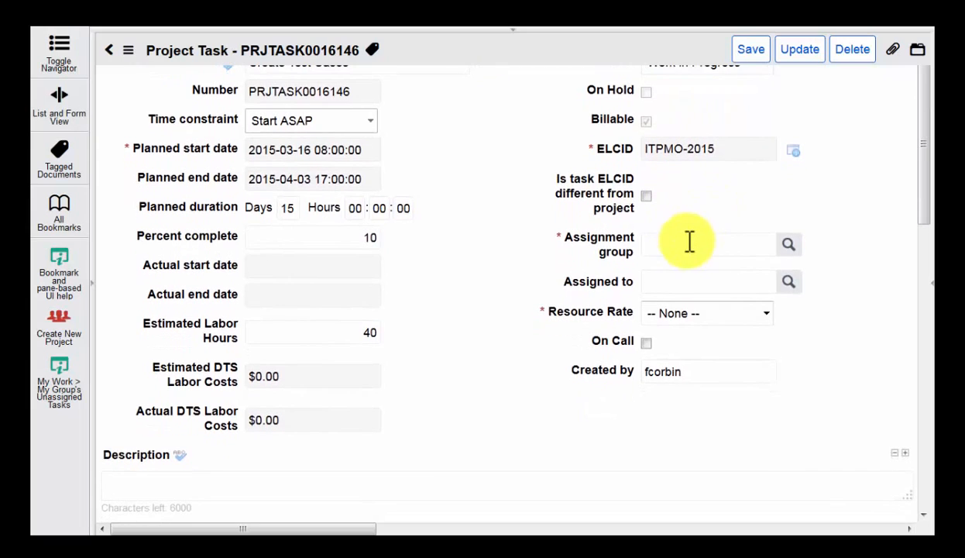
{"action": "left_click", "coordinate": [678, 243]}
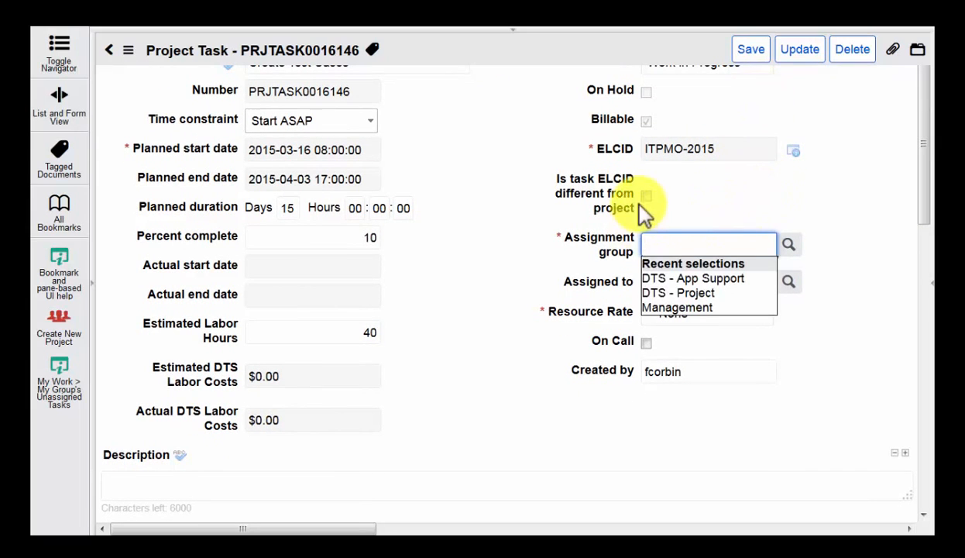
{"action": "scroll", "coordinate": [646, 216], "scroll_direction": "down", "scroll_amount": 1}
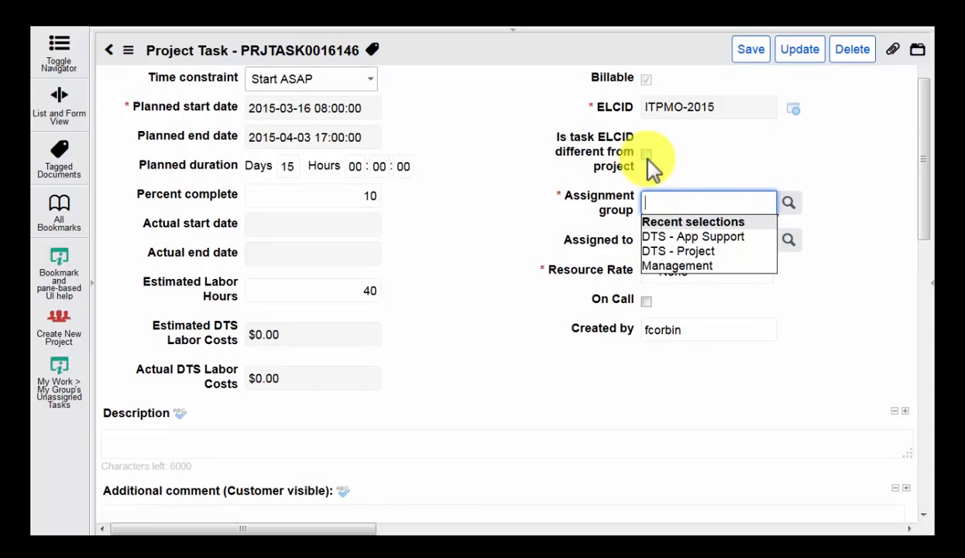
{"action": "left_click", "coordinate": [693, 250]}
Set the resource rate to DTS - Project Management, then save the task and return to the parent project.
{"action": "left_click", "coordinate": [662, 271]}
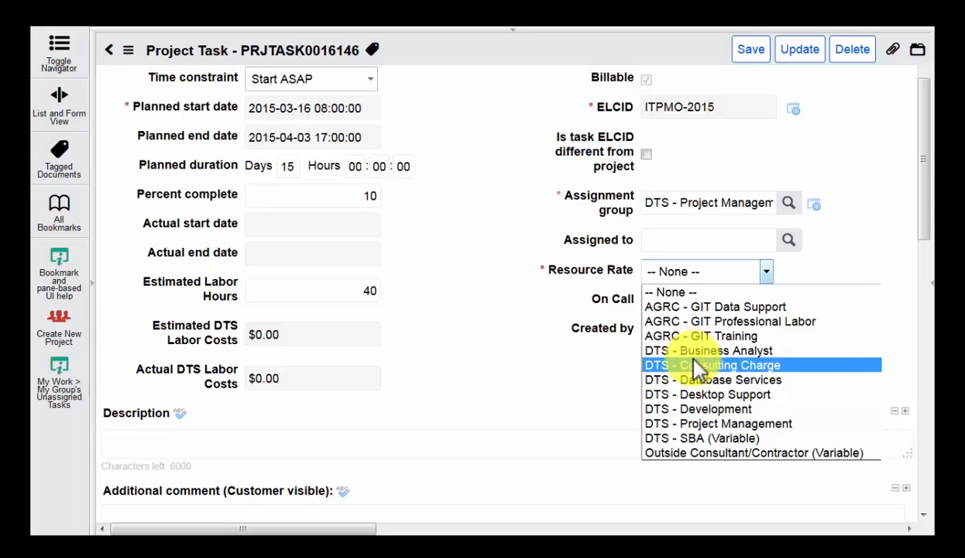
{"action": "left_click", "coordinate": [690, 424]}
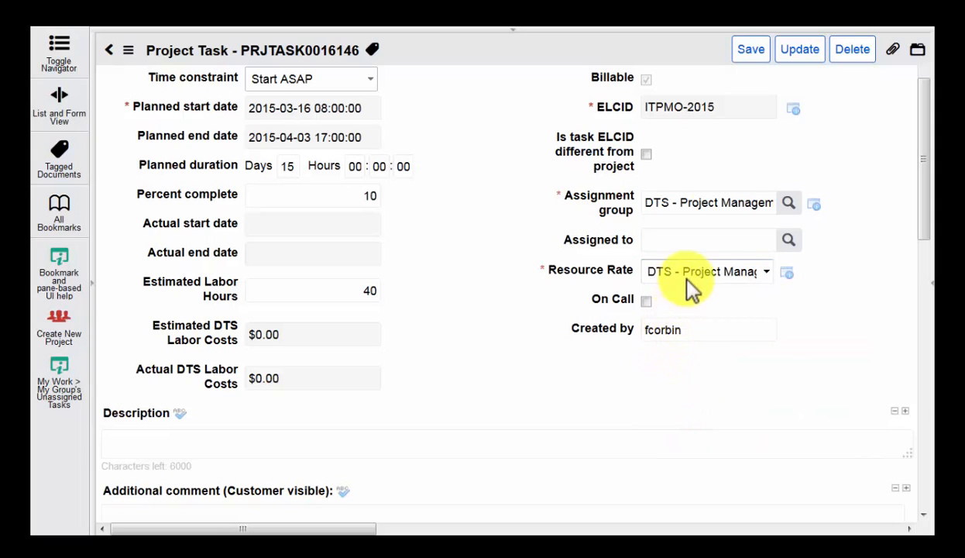
{"action": "left_click", "coordinate": [751, 51]}
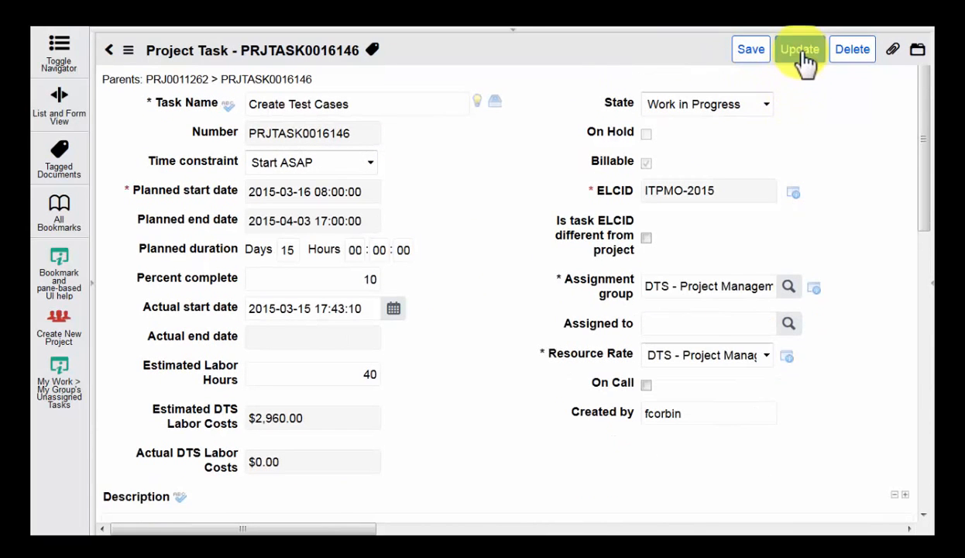
{"action": "left_click", "coordinate": [799, 56]}
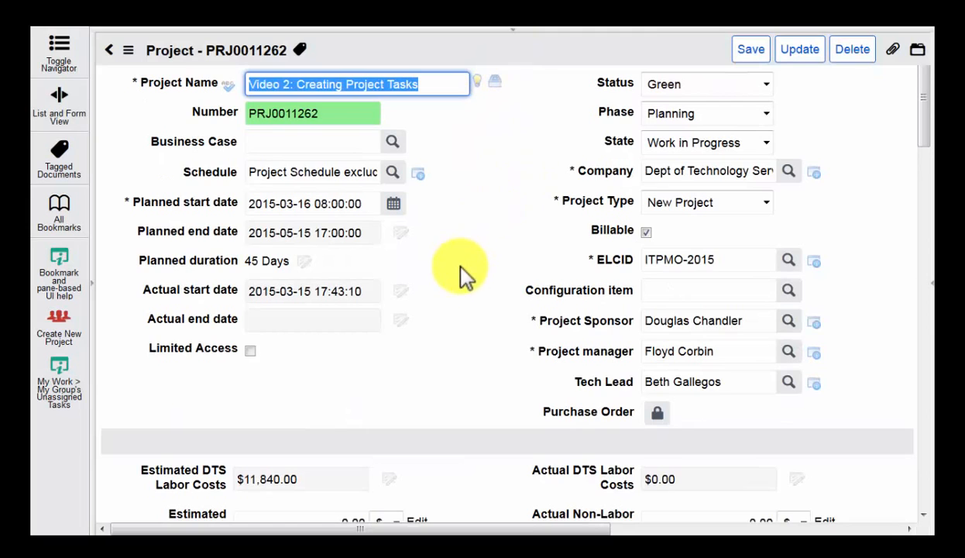
Generate 3 child tasks for the project with the Project task creator.
{"action": "scroll", "coordinate": [462, 273], "scroll_direction": "down", "scroll_amount": 15}
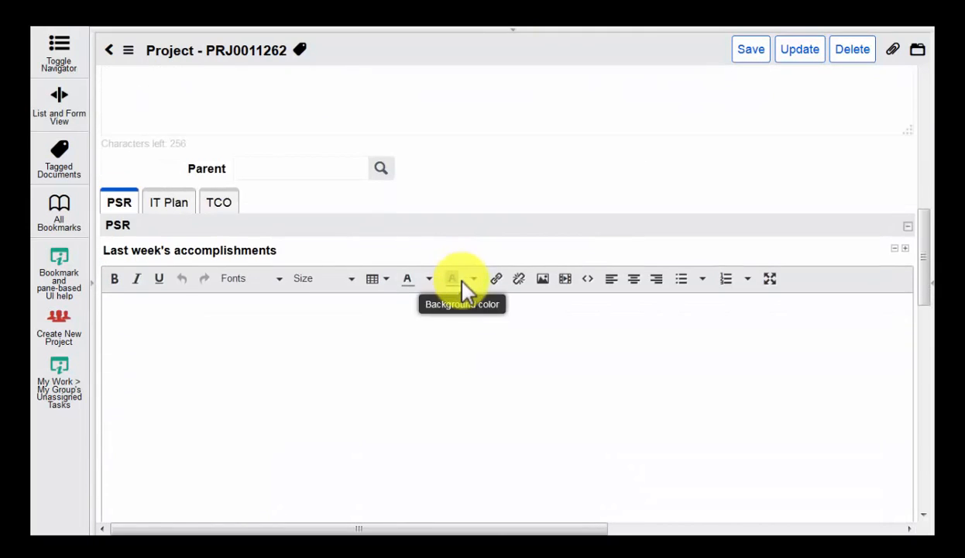
{"action": "scroll", "coordinate": [462, 290], "scroll_direction": "down", "scroll_amount": 15}
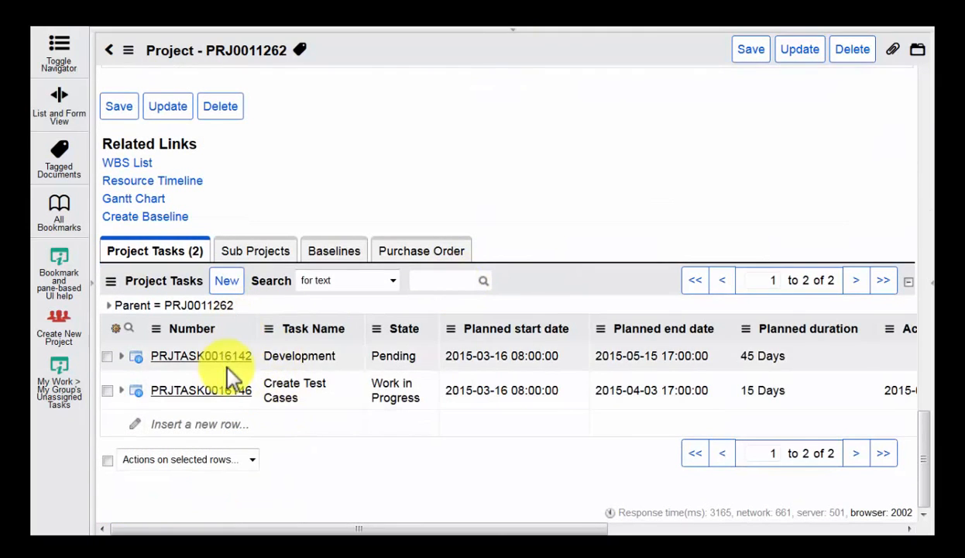
{"action": "scroll", "coordinate": [457, 232], "scroll_direction": "up", "scroll_amount": 1}
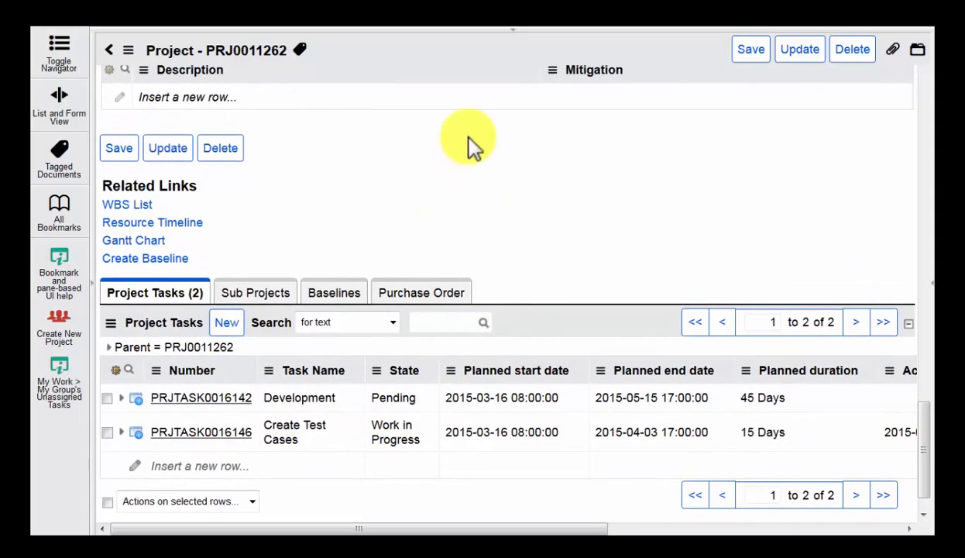
{"action": "scroll", "coordinate": [484, 124], "scroll_direction": "up", "scroll_amount": 1}
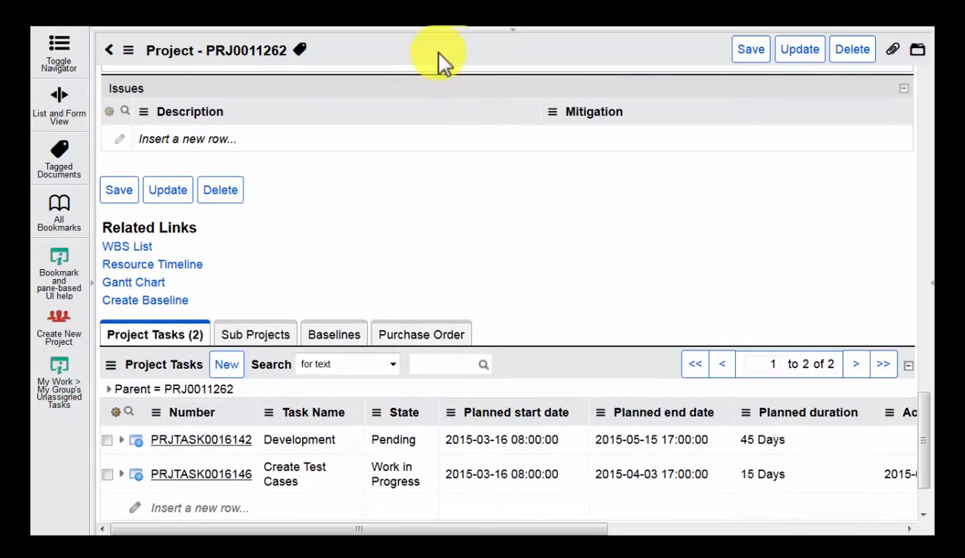
{"action": "left_click", "coordinate": [442, 54]}
{"action": "right_click", "coordinate": [453, 55]}
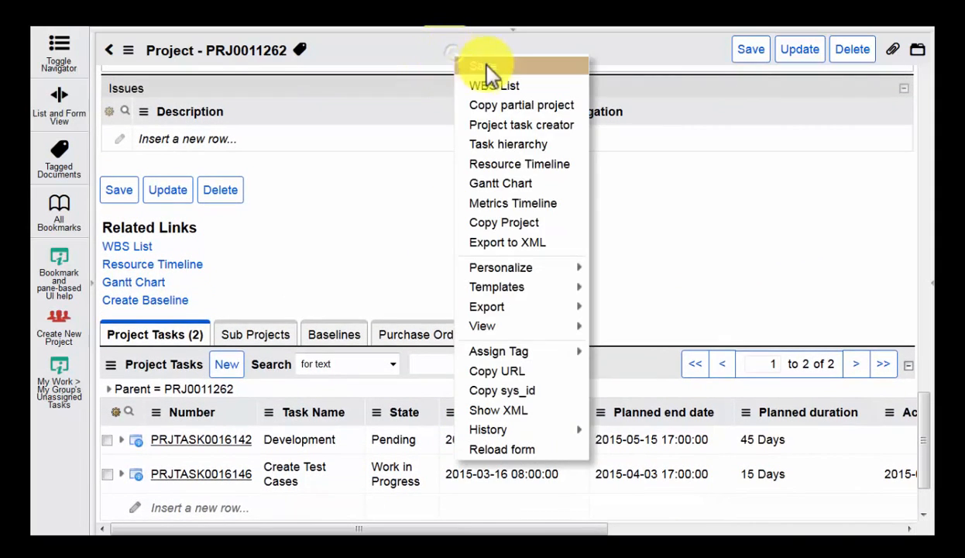
{"action": "left_click", "coordinate": [520, 125]}
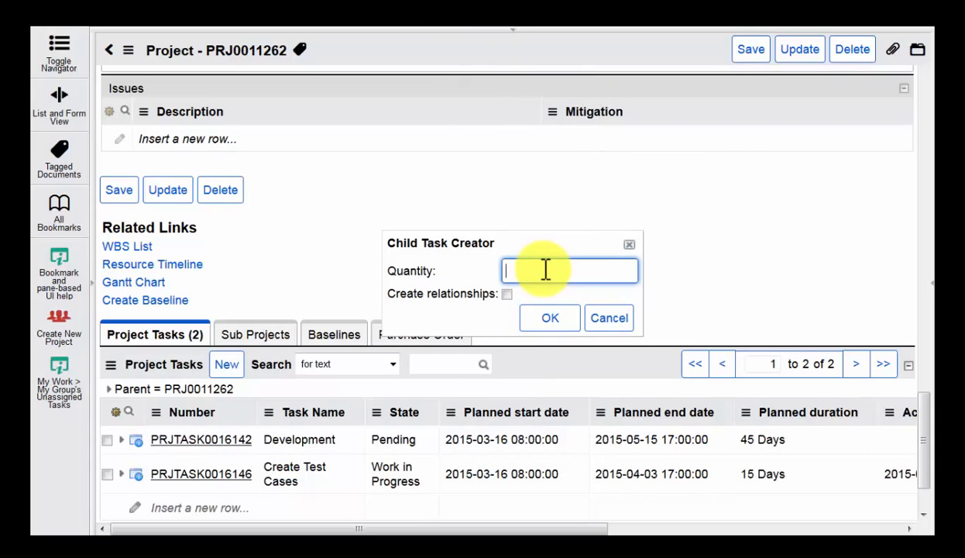
{"action": "type", "text": "3"}
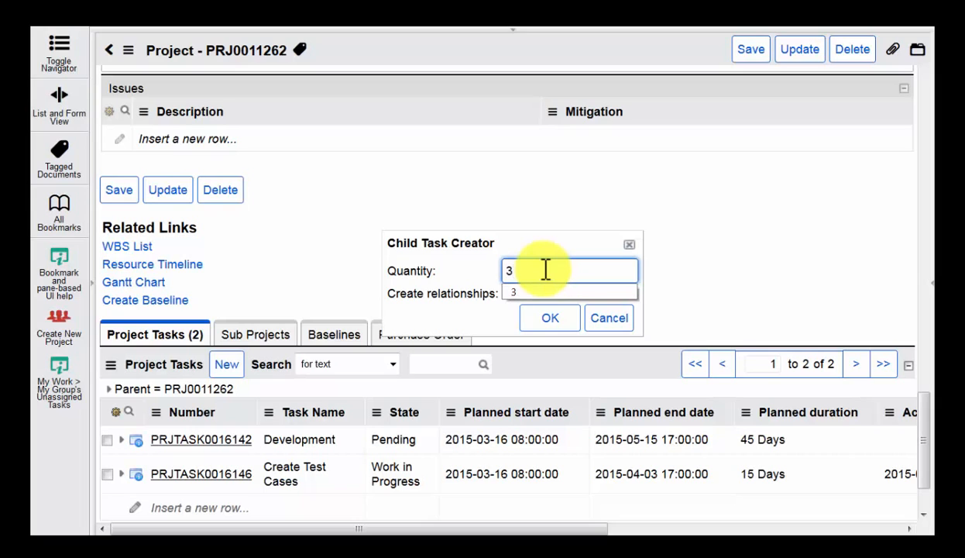
{"action": "left_click", "coordinate": [555, 321]}
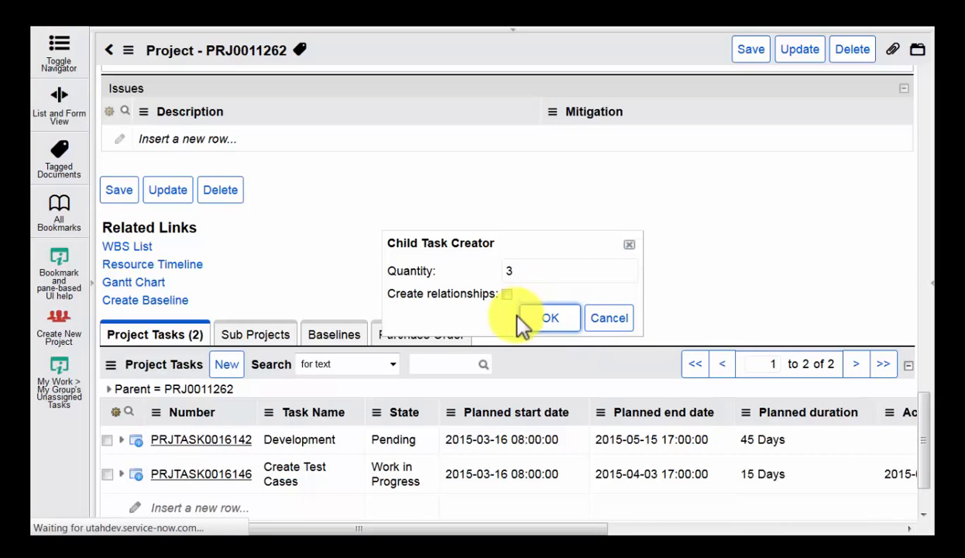
{"action": "left_click", "coordinate": [551, 320]}
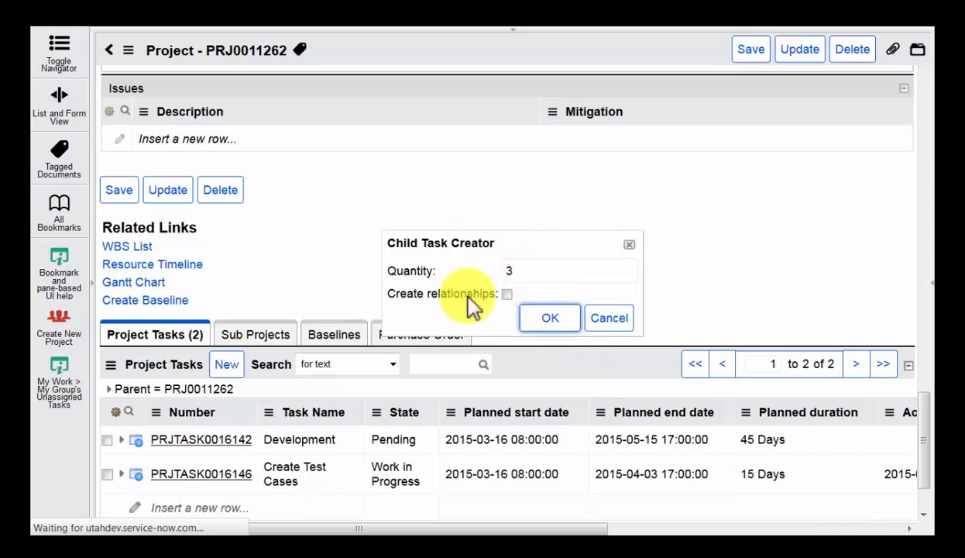
{"action": "mouse_move", "coordinate": [484, 31]}
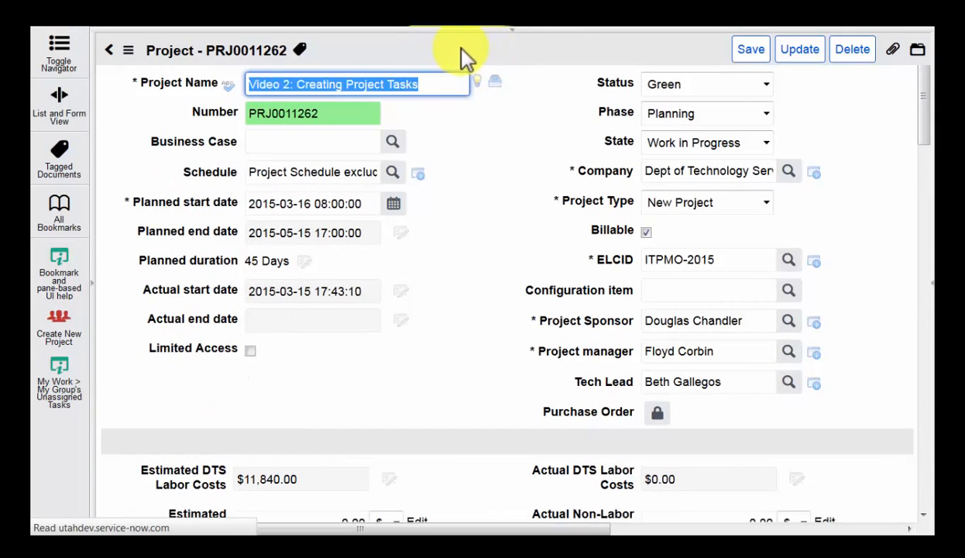
{"action": "right_click", "coordinate": [530, 53]}
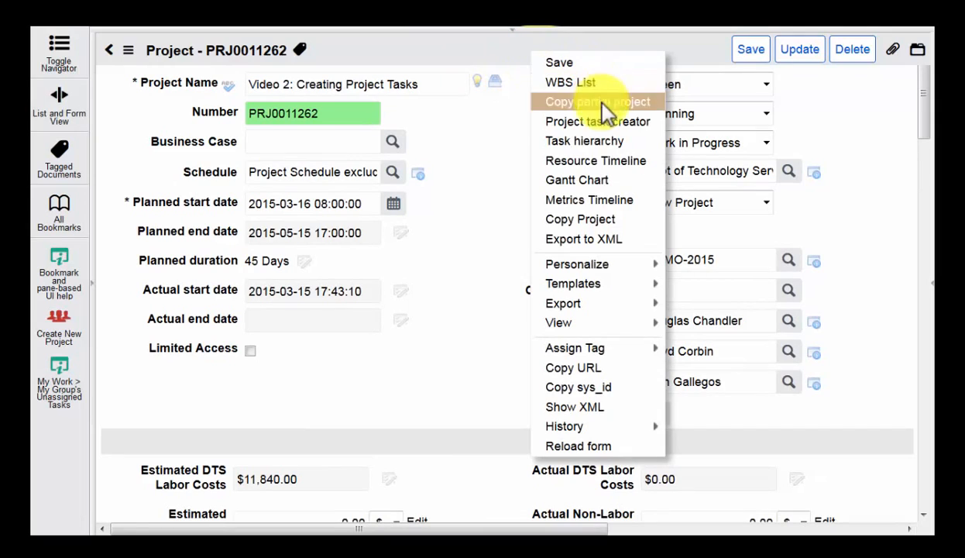
{"action": "right_click", "coordinate": [510, 48]}
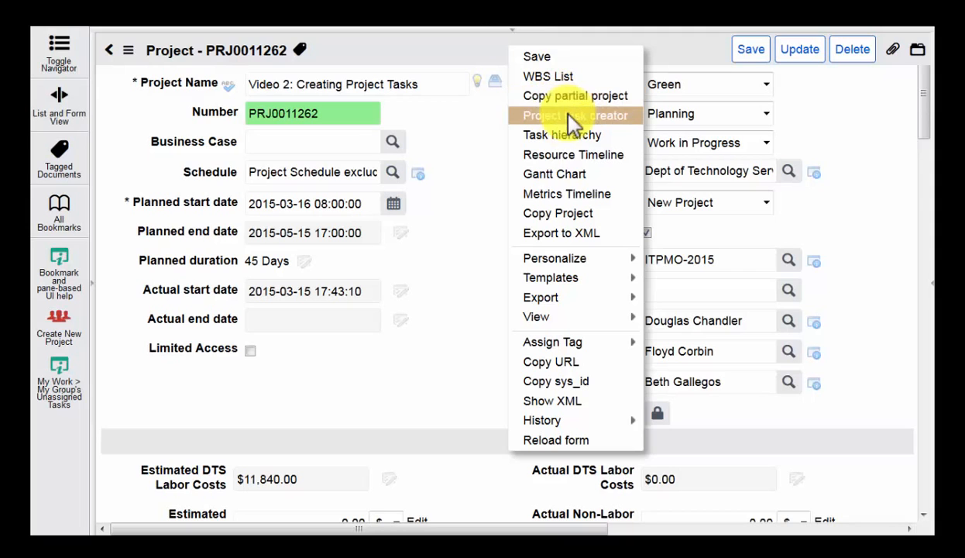
{"action": "left_click", "coordinate": [492, 159]}
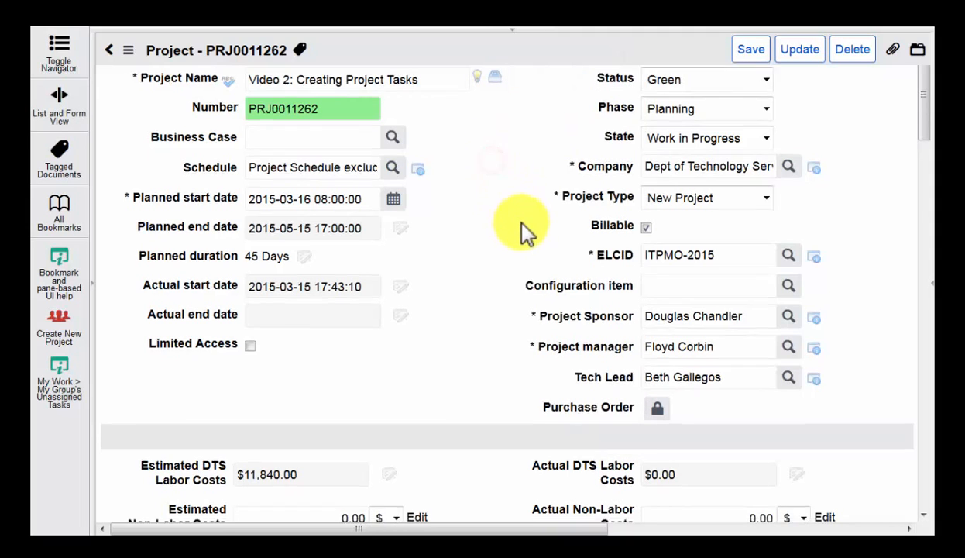
Rename Auto created task 2 in the project task list as Front End Dev, followed by a hyphen and the first developer's name.
{"action": "scroll", "coordinate": [522, 233], "scroll_direction": "down", "scroll_amount": 15}
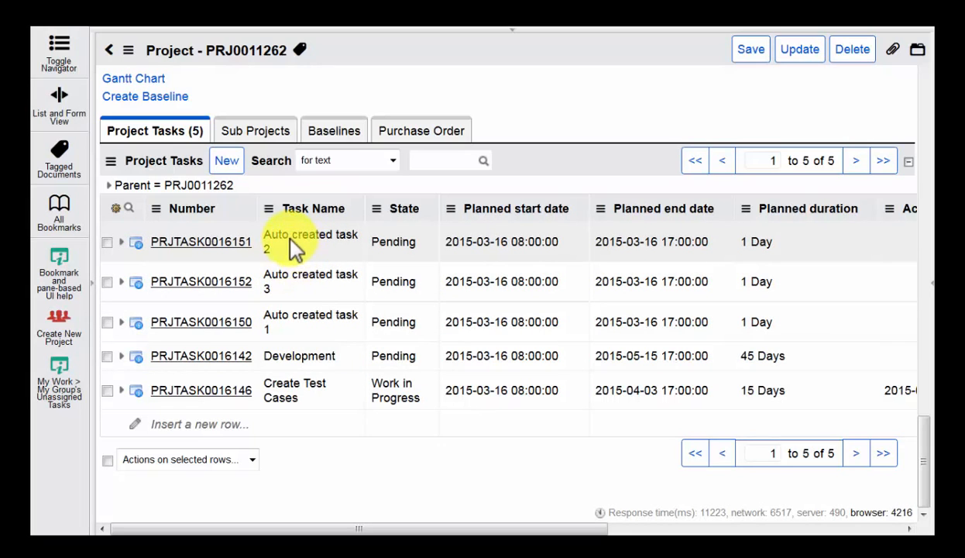
{"action": "left_click", "coordinate": [285, 246]}
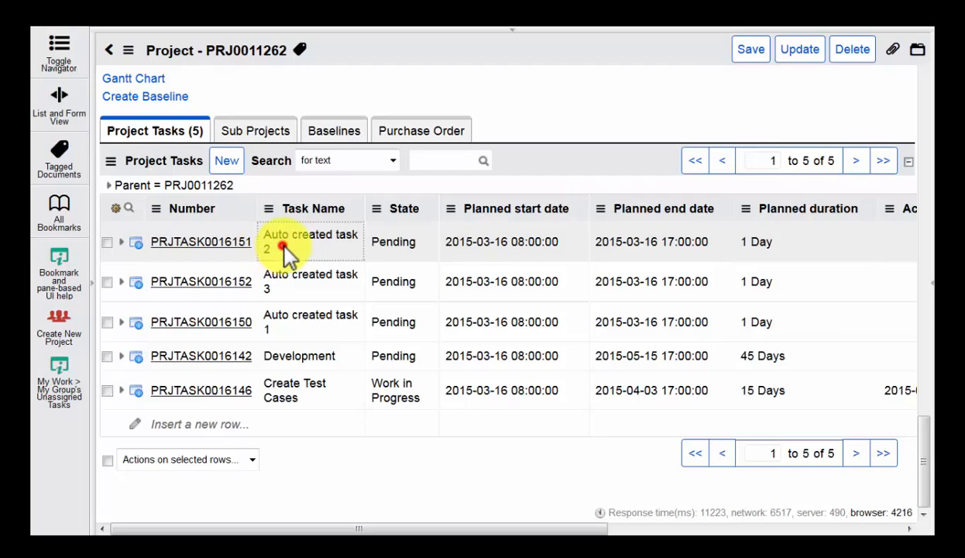
{"action": "double_click", "coordinate": [284, 246]}
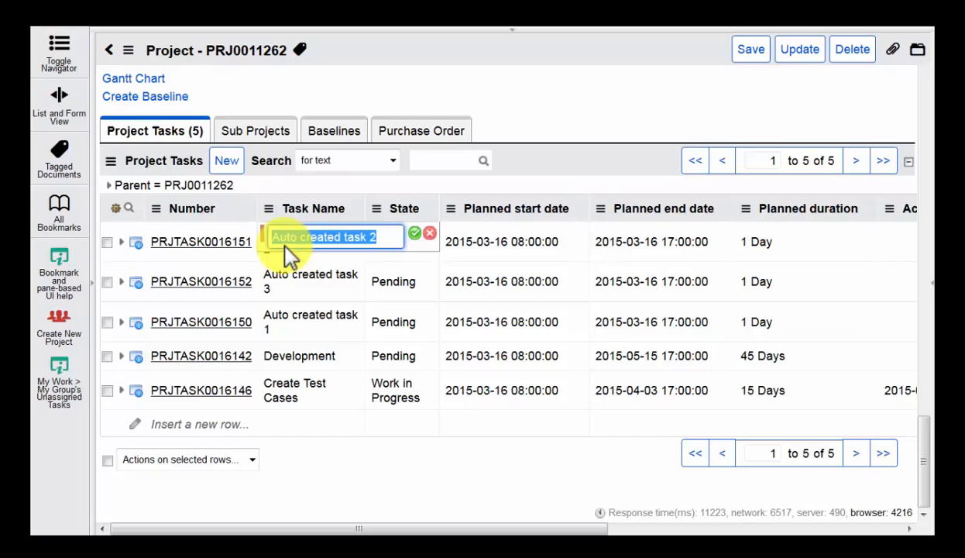
{"action": "type", "text": "F"}
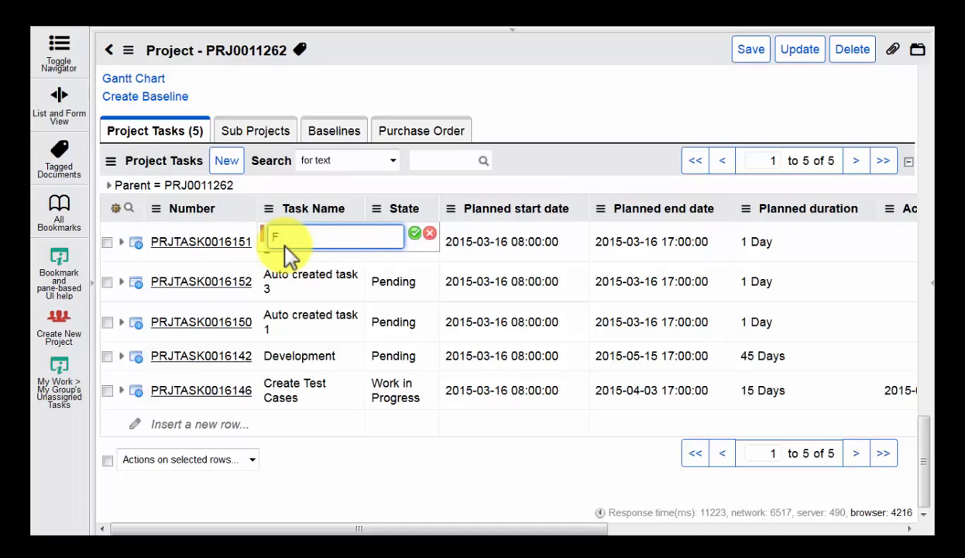
{"action": "type", "text": "ront End Dev - Matt"}
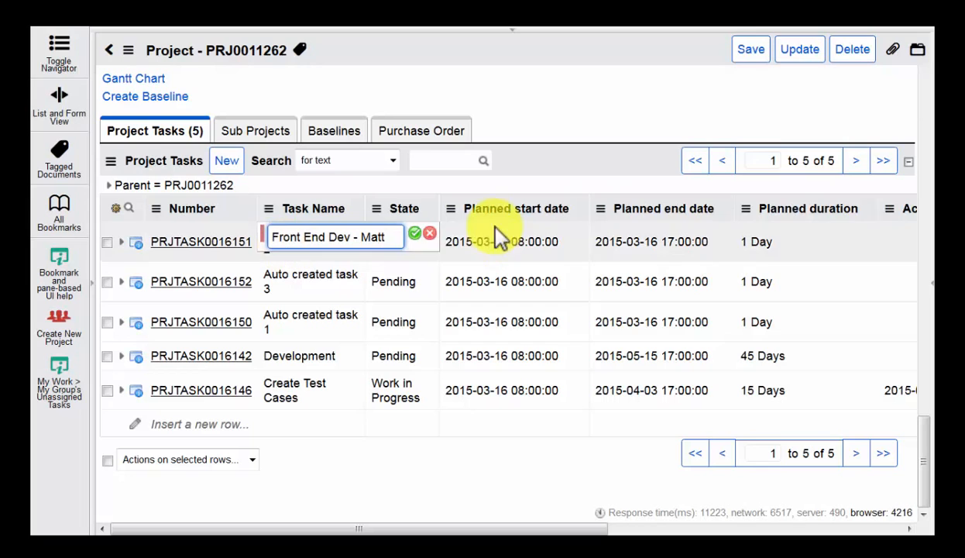
{"action": "left_click", "coordinate": [415, 233]}
Rename Auto created task 3 as Front End Dev, followed by a hyphen and the second developer's name.
{"action": "double_click", "coordinate": [326, 277]}
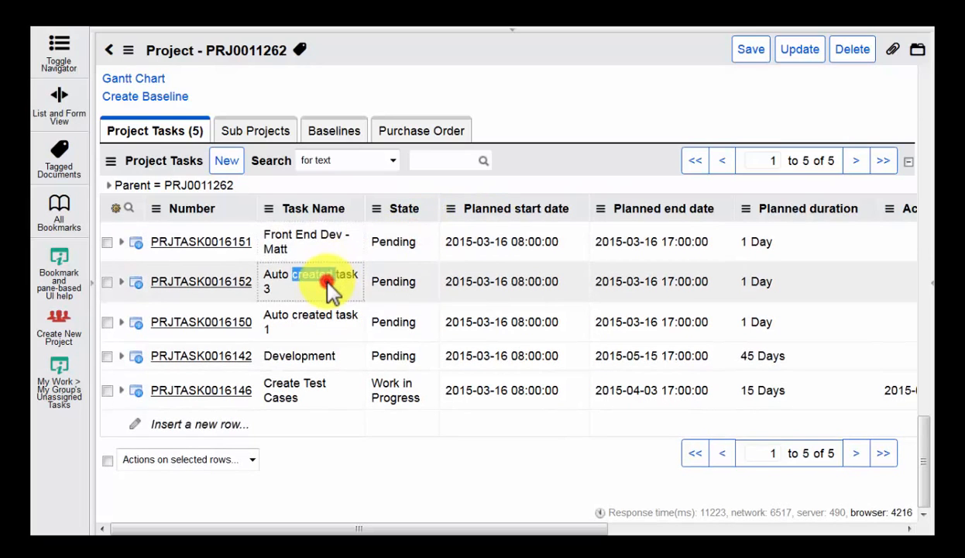
{"action": "type", "text": "Front E"}
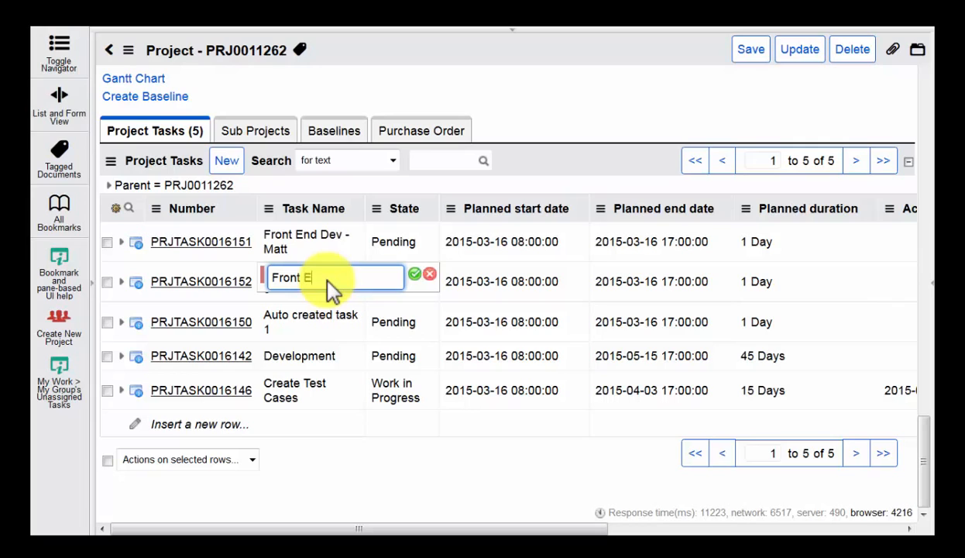
{"action": "type", "text": "nd Dev - Pa"}
{"action": "key", "text": "BackSpace"}
{"action": "key", "text": "BackSpace"}
{"action": "key", "text": "BackSpace"}
{"action": "key", "text": "BackSpace"}
{"action": "type", "text": "- Pa"}
{"action": "left_click", "coordinate": [415, 273]}
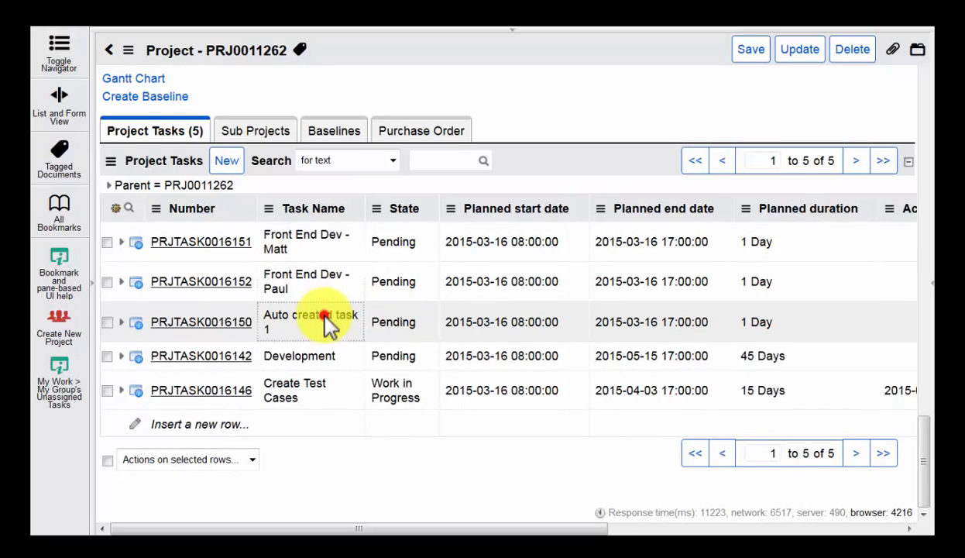
Rename Auto created task 1 as Front End Dev, followed by a hyphen and the third developer's name.
{"action": "double_click", "coordinate": [326, 311]}
{"action": "type", "text": "Pf"}
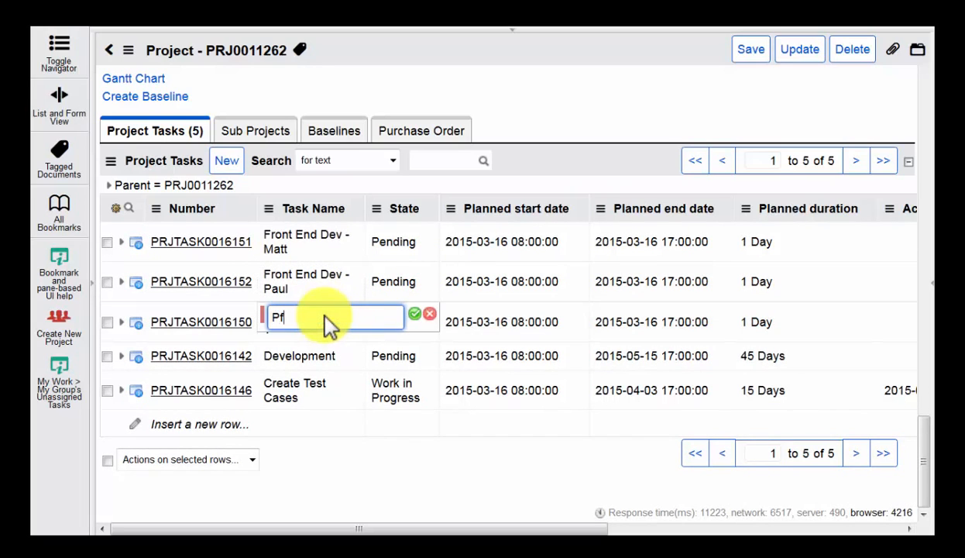
{"action": "key", "text": "BackSpace"}
{"action": "key", "text": "BackSpace"}
{"action": "type", "text": "Fron"}
{"action": "type", "text": "t End Dev "}
{"action": "type", "text": "_"}
{"action": "key", "text": "BackSpace"}
{"action": "type", "text": "- Jake"}
{"action": "left_click", "coordinate": [415, 315]}
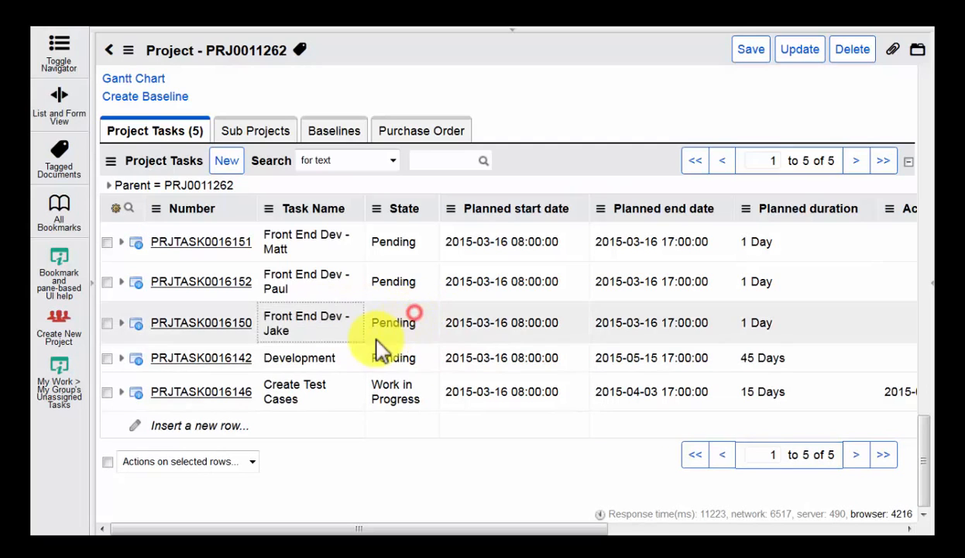
Rename the Development task in the project task list as Back End Development.
{"action": "left_click", "coordinate": [308, 395]}
{"action": "double_click", "coordinate": [308, 395]}
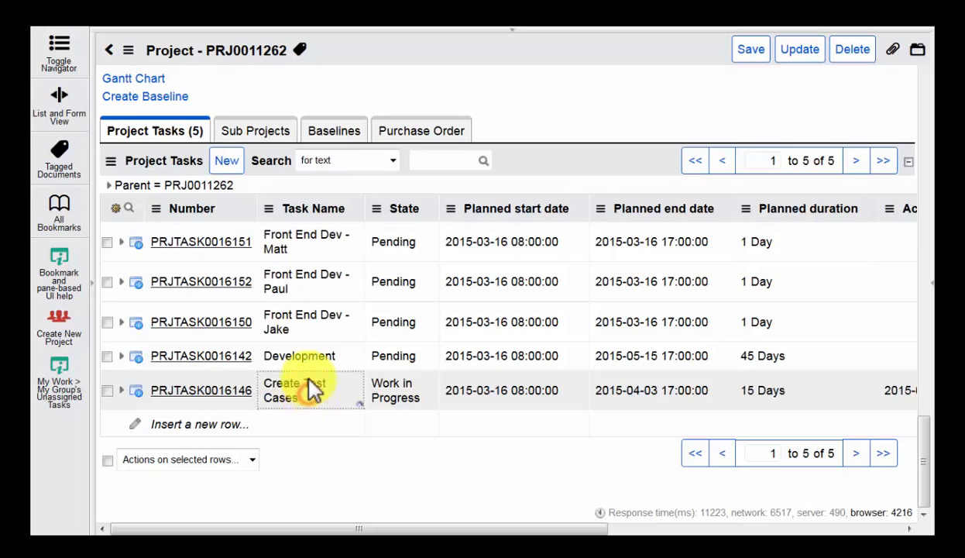
{"action": "double_click", "coordinate": [306, 358]}
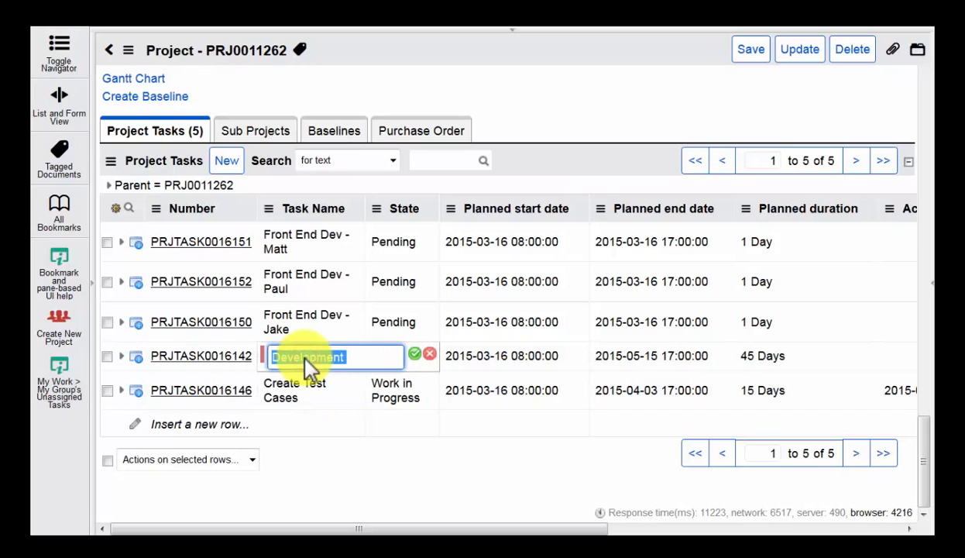
{"action": "key", "text": "Home"}
{"action": "type", "text": "Back"}
{"action": "type", "text": " End"}
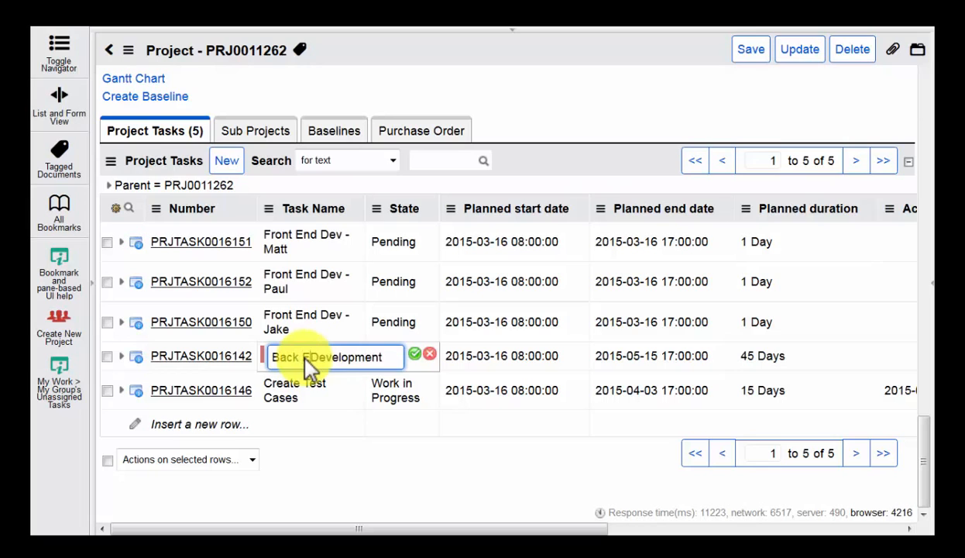
{"action": "left_click", "coordinate": [415, 355]}
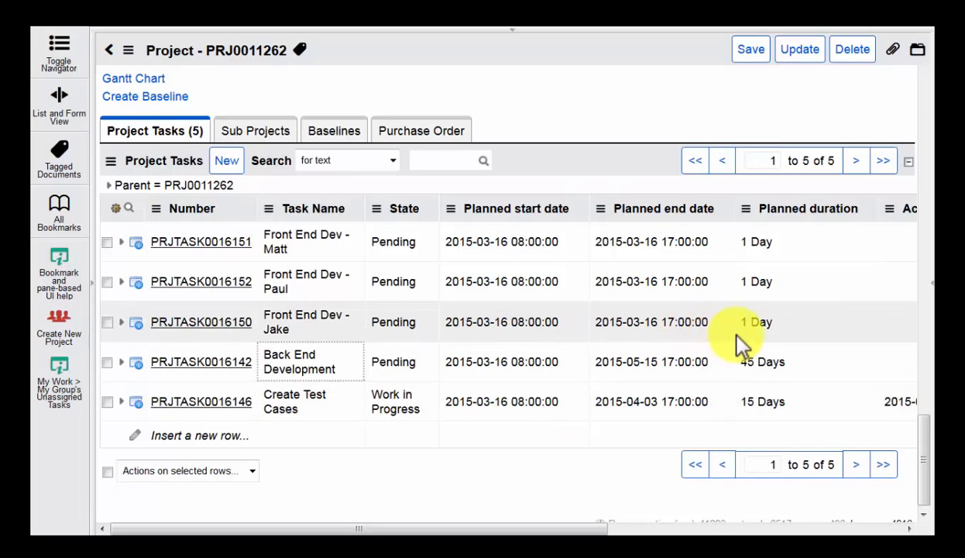
Set the planned duration of the first Front End Dev task in the list to 25 days.
{"action": "left_click", "coordinate": [744, 244]}
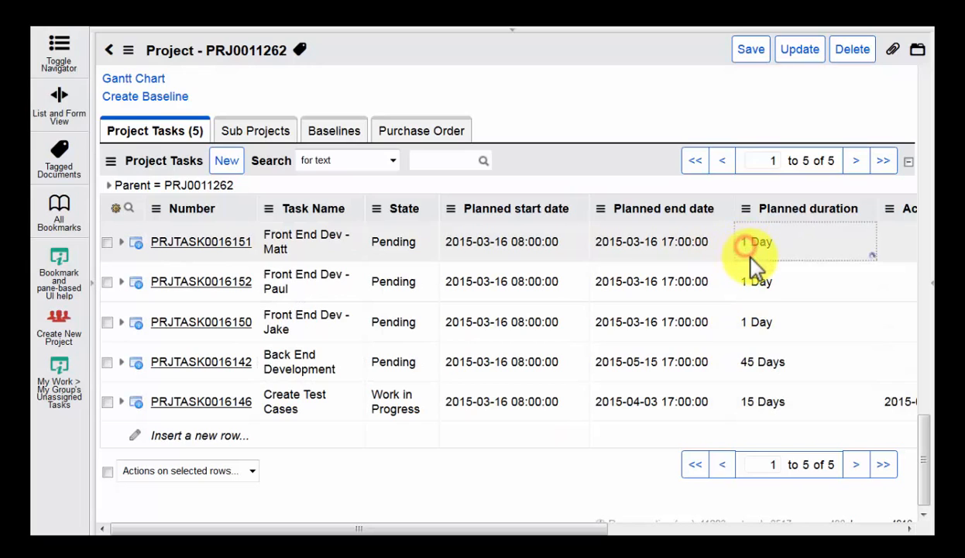
{"action": "left_click", "coordinate": [753, 259]}
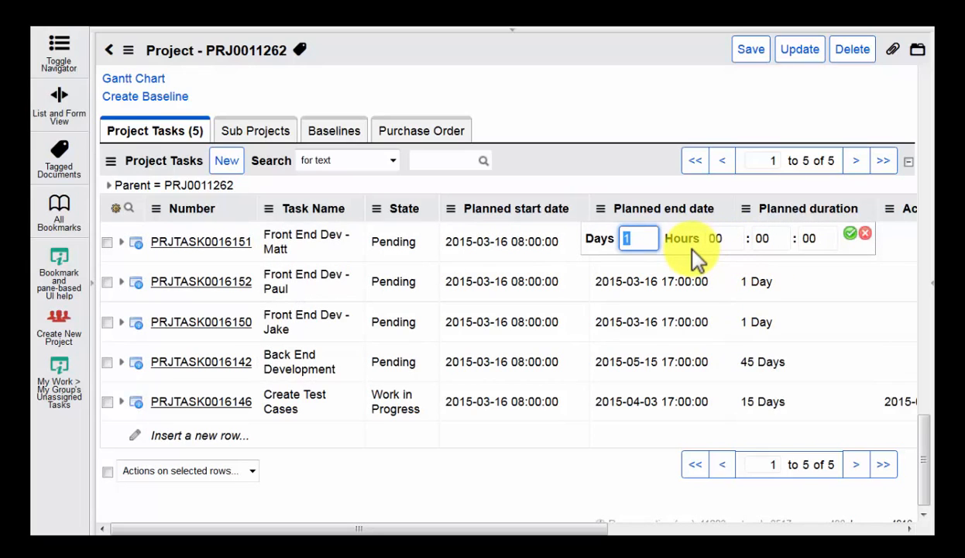
{"action": "type", "text": "25"}
{"action": "left_click", "coordinate": [853, 234]}
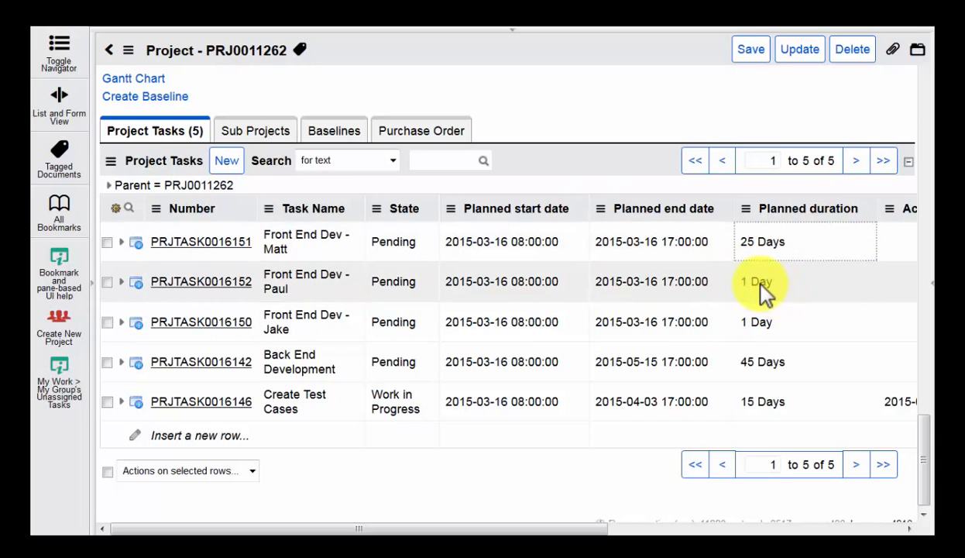
Set the planned duration of the second Front End Dev task in the list to 40 days.
{"action": "left_click", "coordinate": [756, 281]}
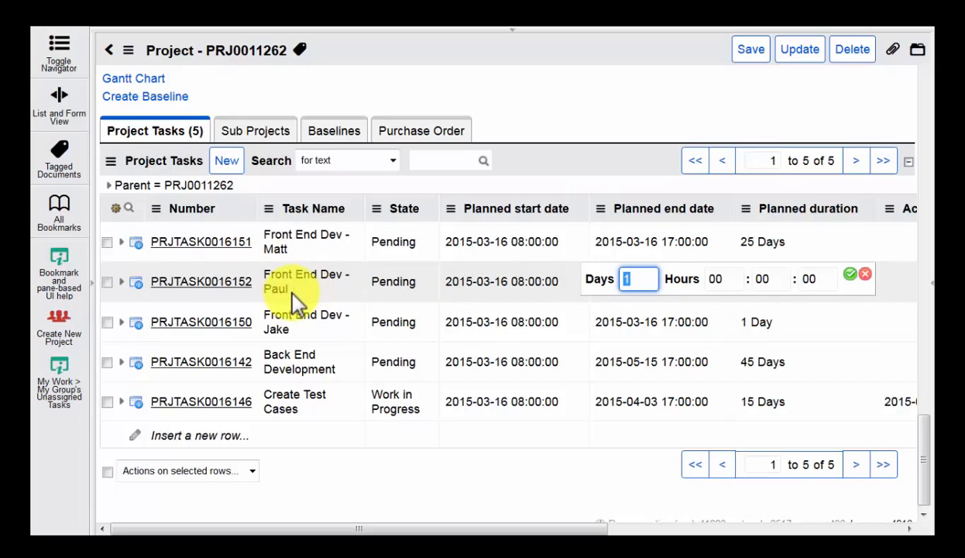
{"action": "type", "text": "40"}
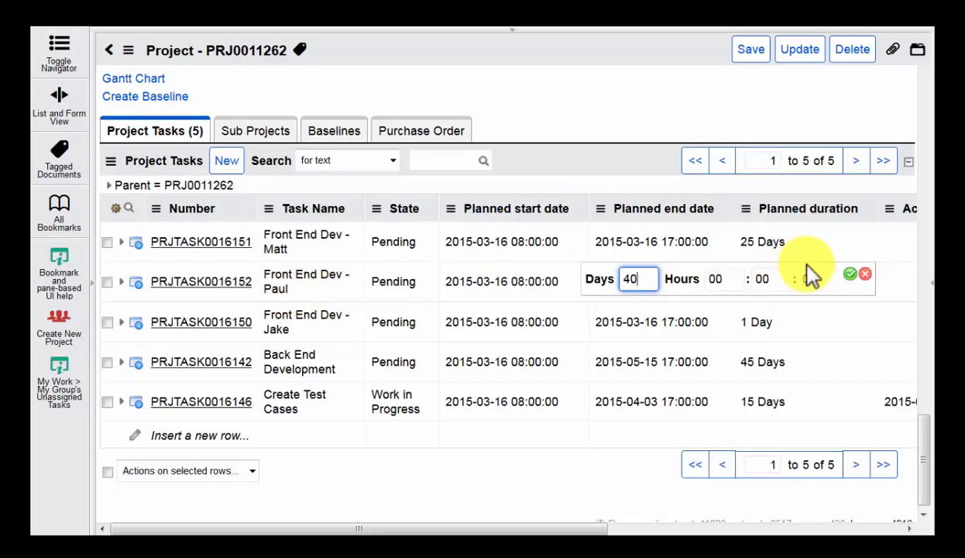
{"action": "left_click", "coordinate": [852, 277]}
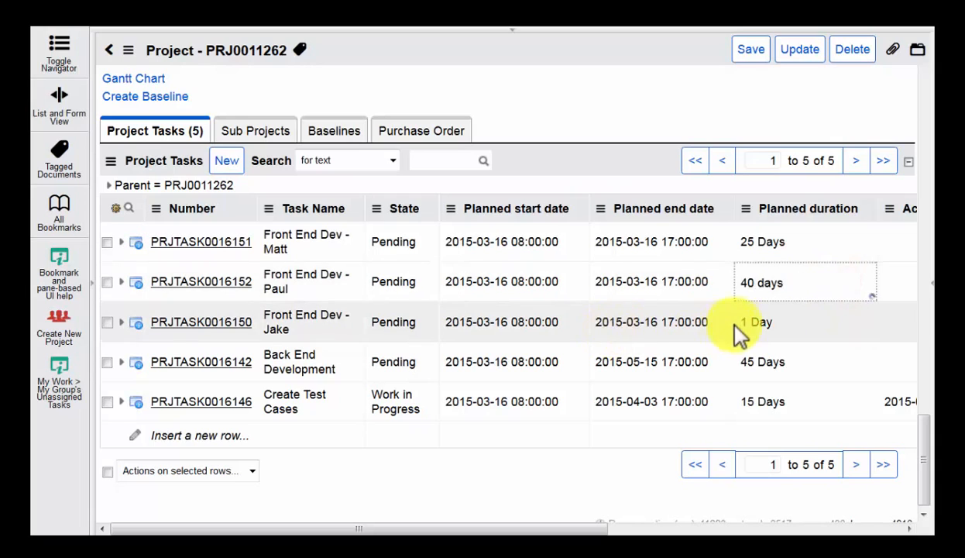
Set the planned duration of the third Front End Dev task in the list to 10 days.
{"action": "left_click", "coordinate": [743, 324]}
{"action": "double_click", "coordinate": [743, 324]}
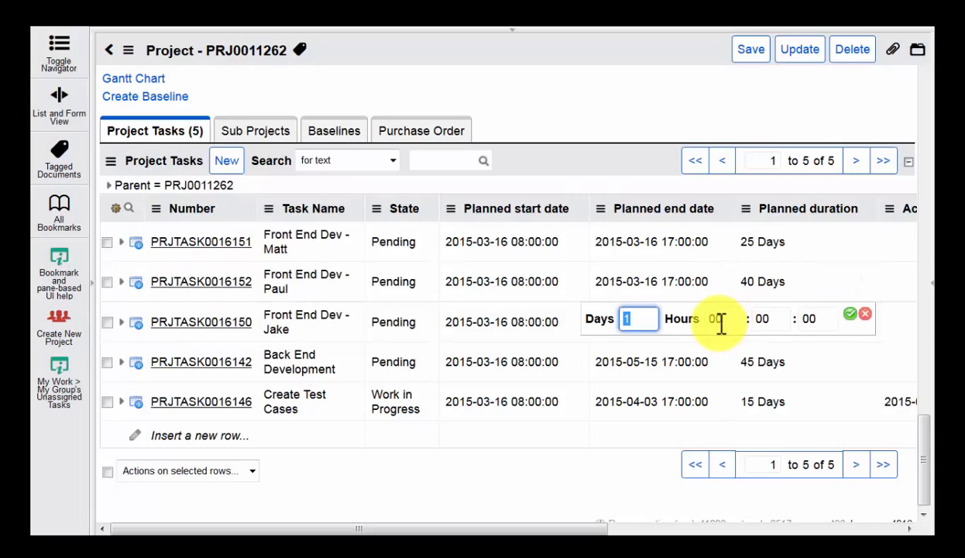
{"action": "type", "text": "10"}
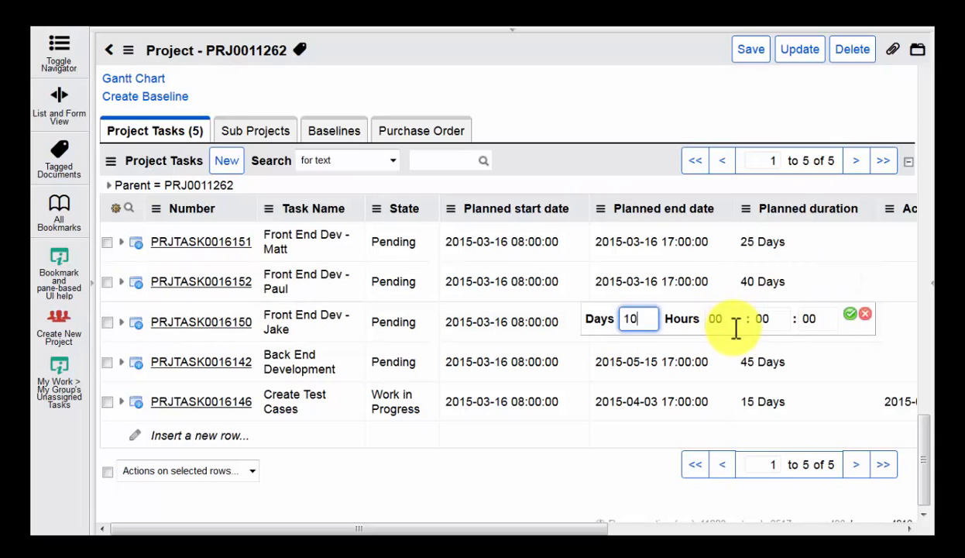
{"action": "left_click", "coordinate": [849, 314]}
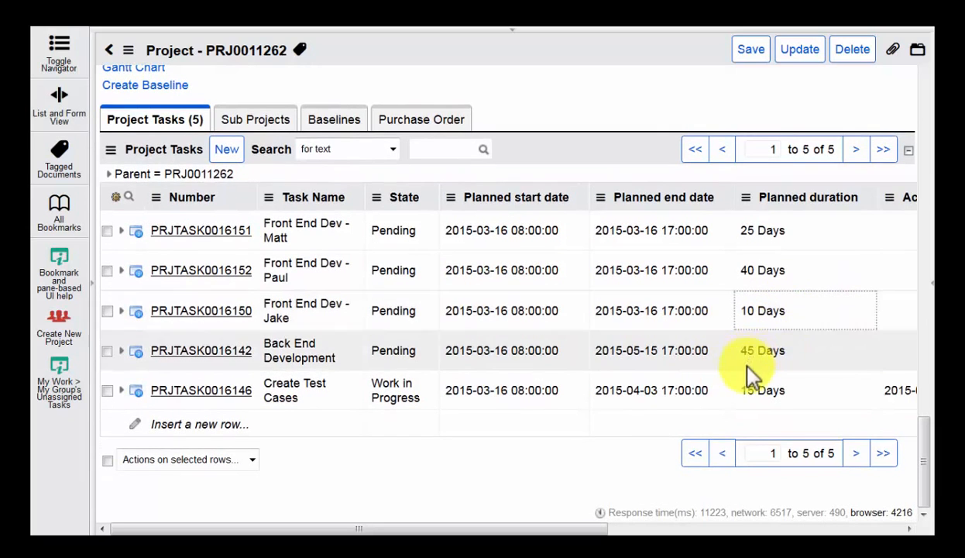
Open the first Front End Dev task, set its estimated labor hours to 90 and try to save it.
{"action": "scroll", "coordinate": [720, 372], "scroll_direction": "up", "scroll_amount": 1}
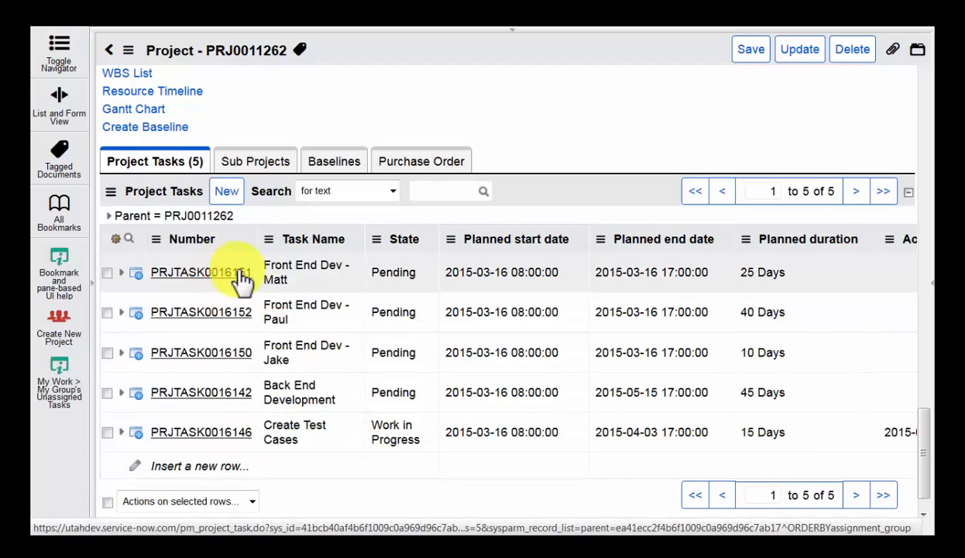
{"action": "left_click", "coordinate": [242, 275]}
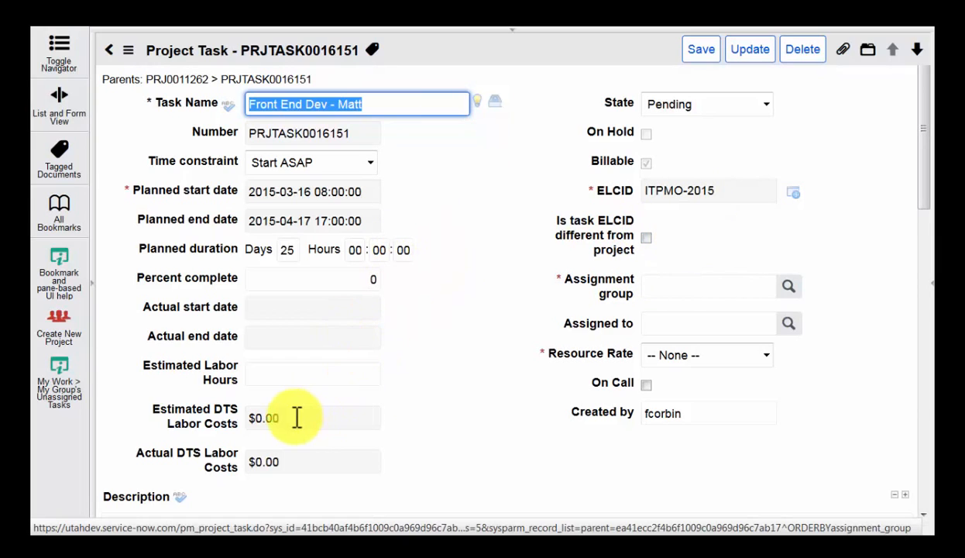
{"action": "left_click", "coordinate": [297, 372]}
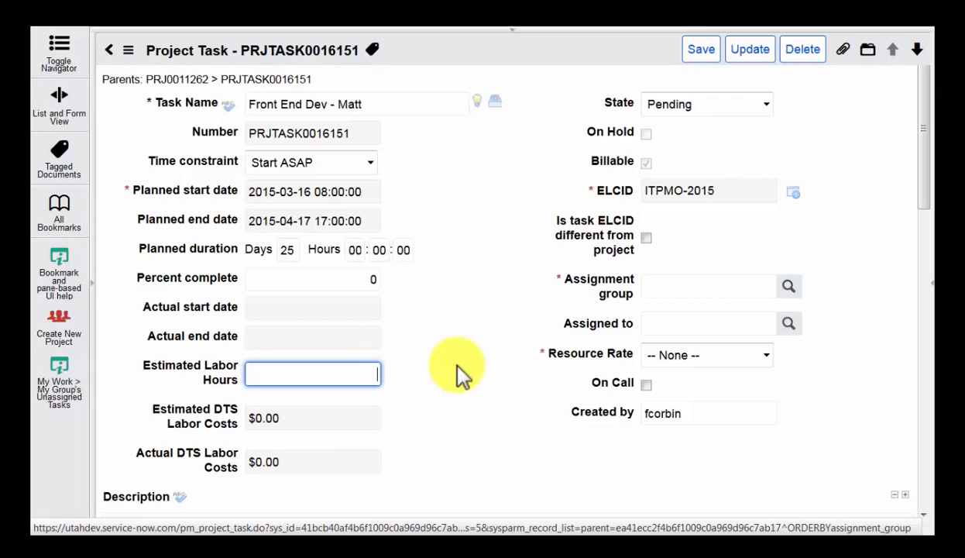
{"action": "type", "text": "90"}
{"action": "left_click", "coordinate": [515, 329]}
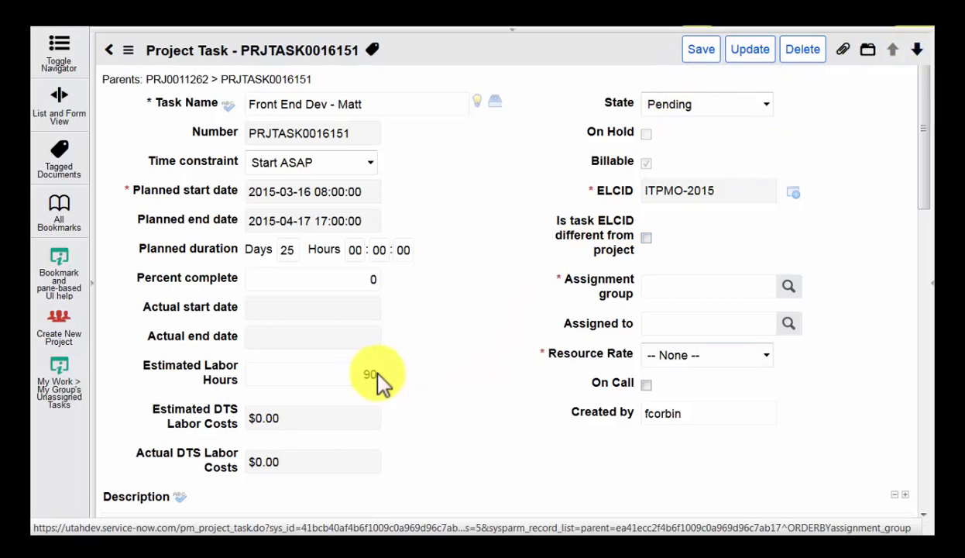
{"action": "left_click_drag", "start_coordinate": [353, 379], "coordinate": [397, 374]}
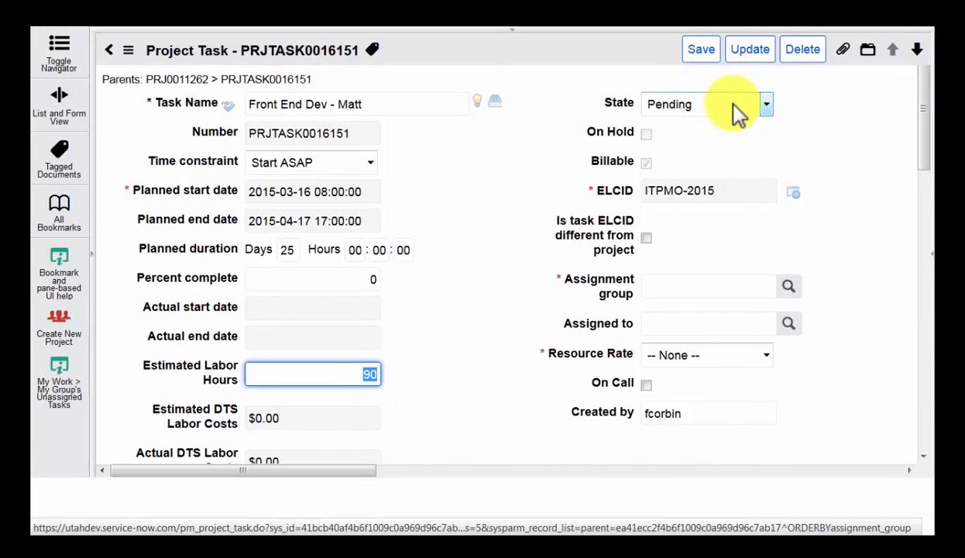
{"action": "key", "text": "Return"}
{"action": "left_click", "coordinate": [615, 250]}
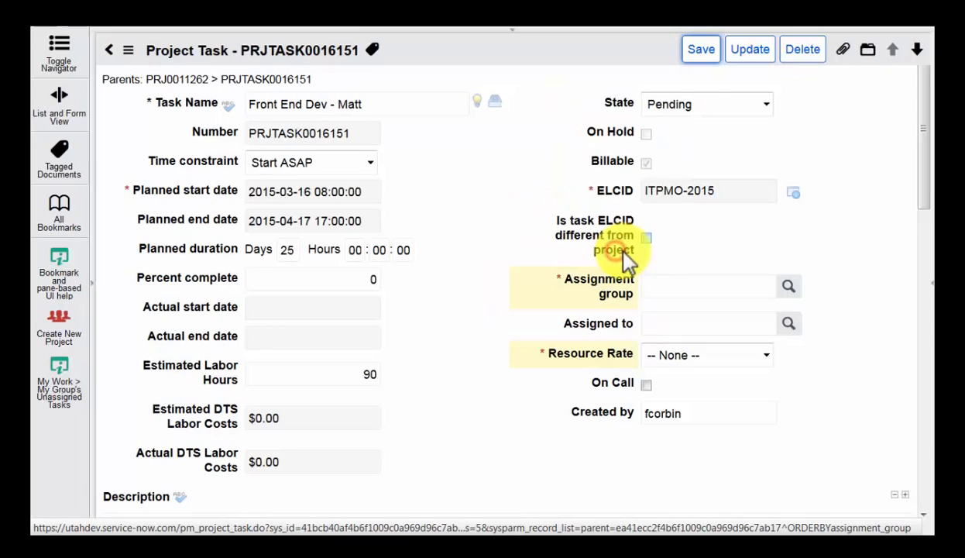
Set the first Front End Dev task's assignment group to DTS - App Support.
{"action": "left_click", "coordinate": [679, 286]}
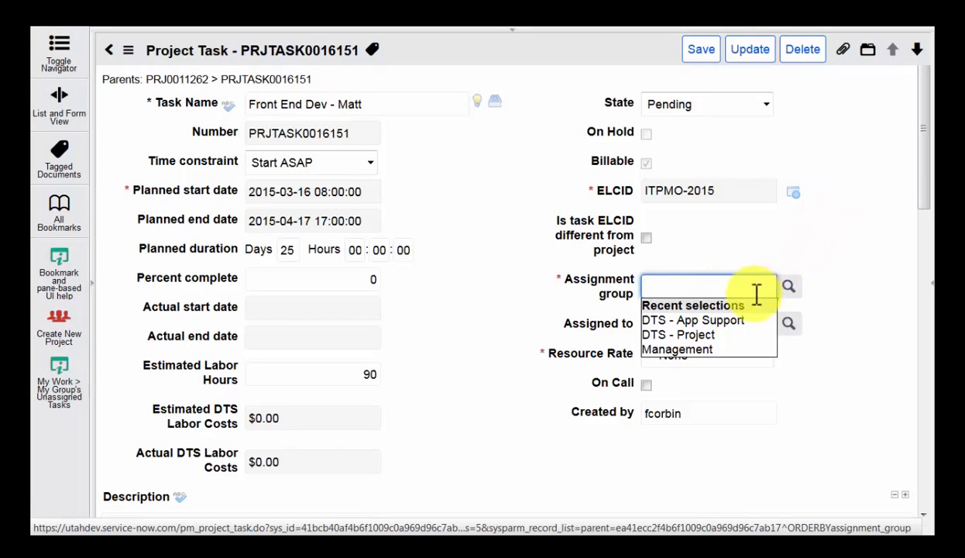
{"action": "left_click", "coordinate": [719, 333]}
{"action": "left_click", "coordinate": [721, 319]}
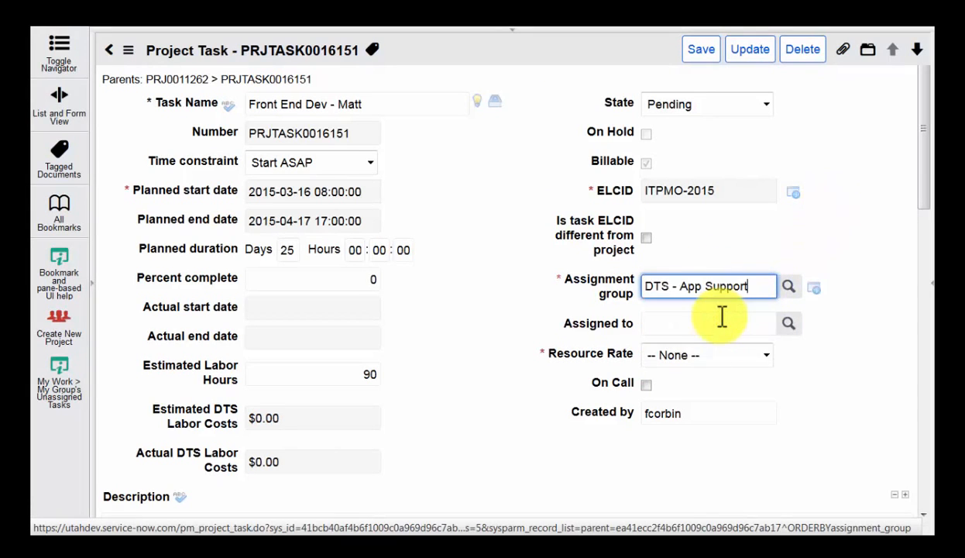
Set the task's resource rate to DTS - Development, save it and check the estimated DTS labor costs.
{"action": "left_click", "coordinate": [711, 364]}
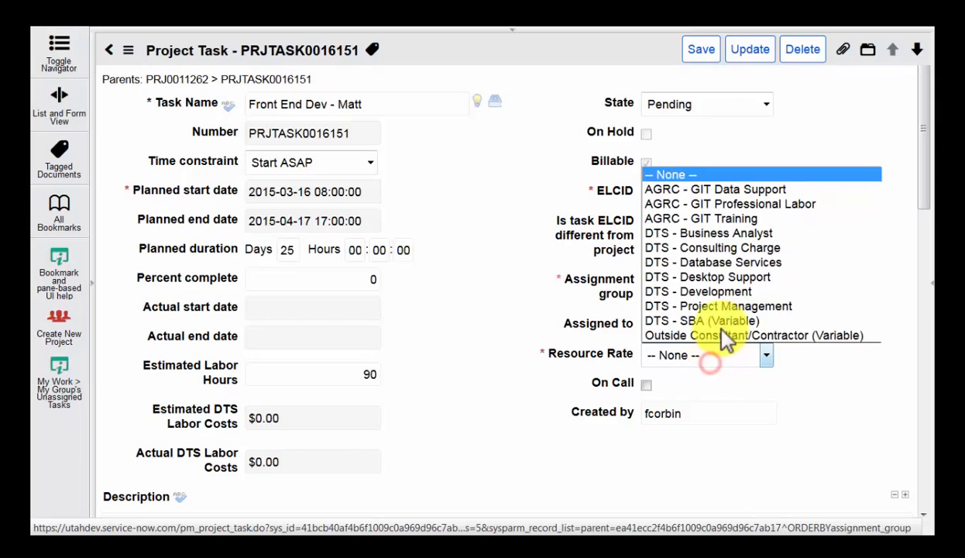
{"action": "left_click", "coordinate": [720, 289]}
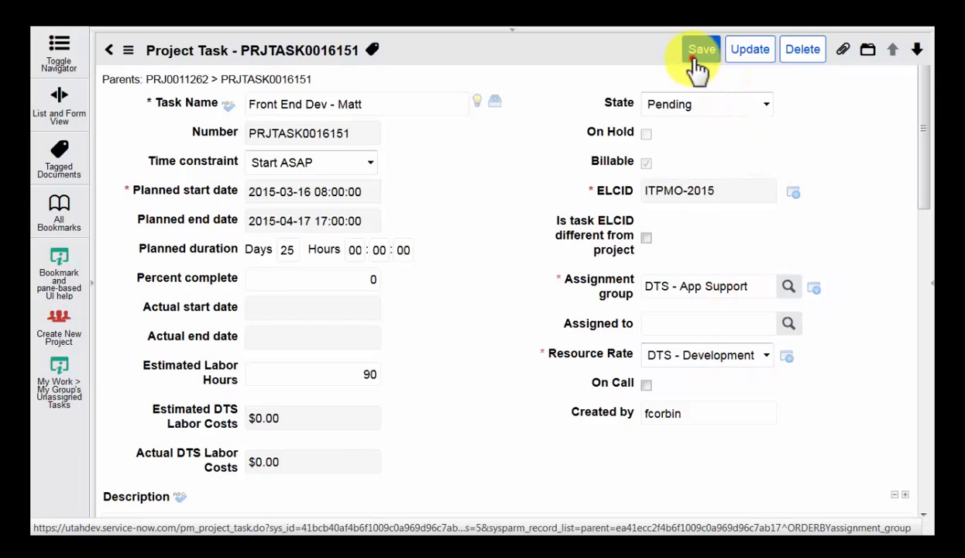
{"action": "left_click", "coordinate": [697, 53]}
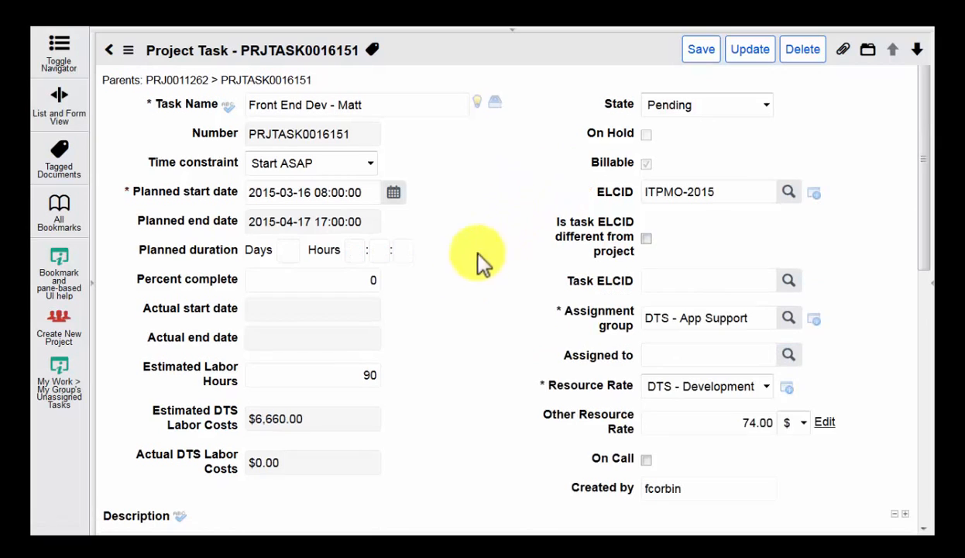
{"action": "left_click", "coordinate": [303, 419]}
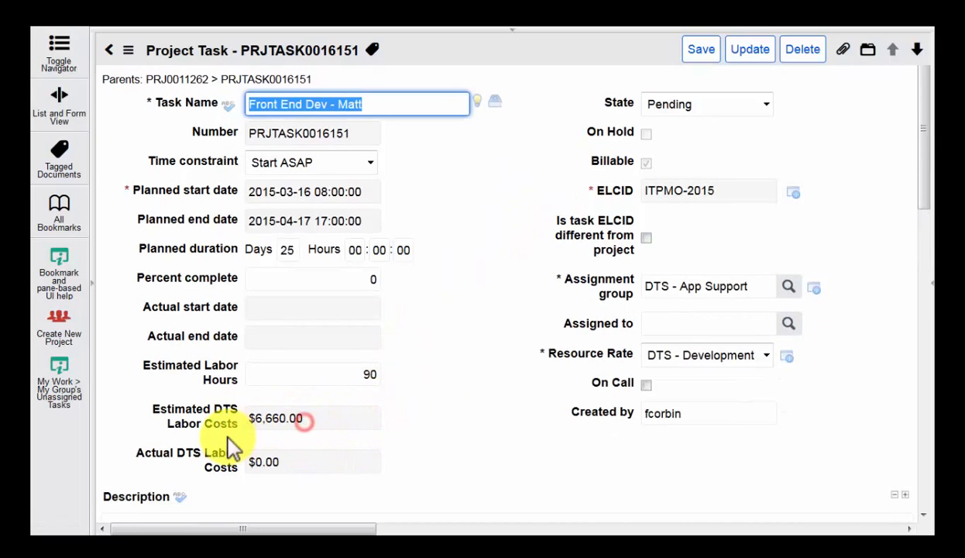
Go to Front End Dev task PRJTASK0016150, set its estimated labor hours to 120 and its state to Work in Progress.
{"action": "left_click", "coordinate": [314, 420]}
{"action": "left_click", "coordinate": [391, 387]}
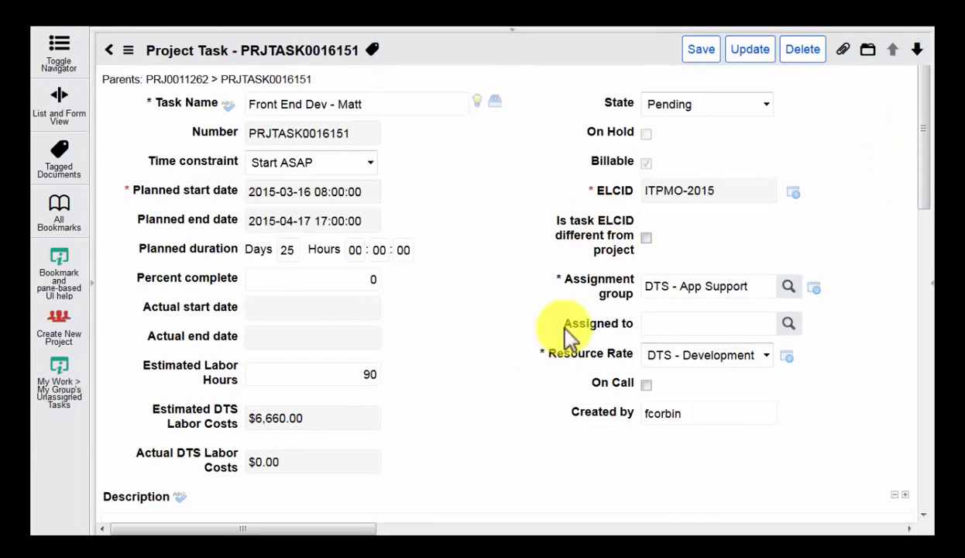
{"action": "left_click", "coordinate": [919, 51]}
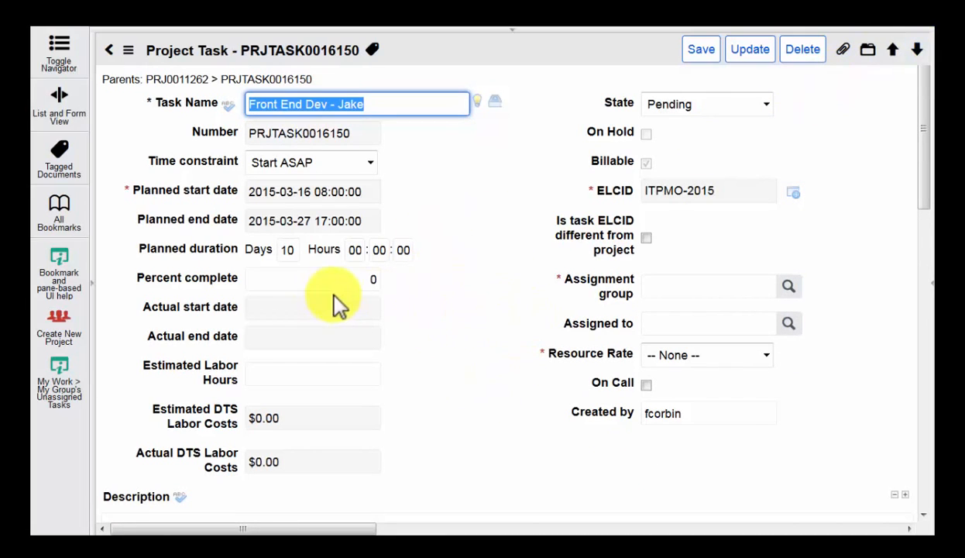
{"action": "left_click", "coordinate": [357, 281]}
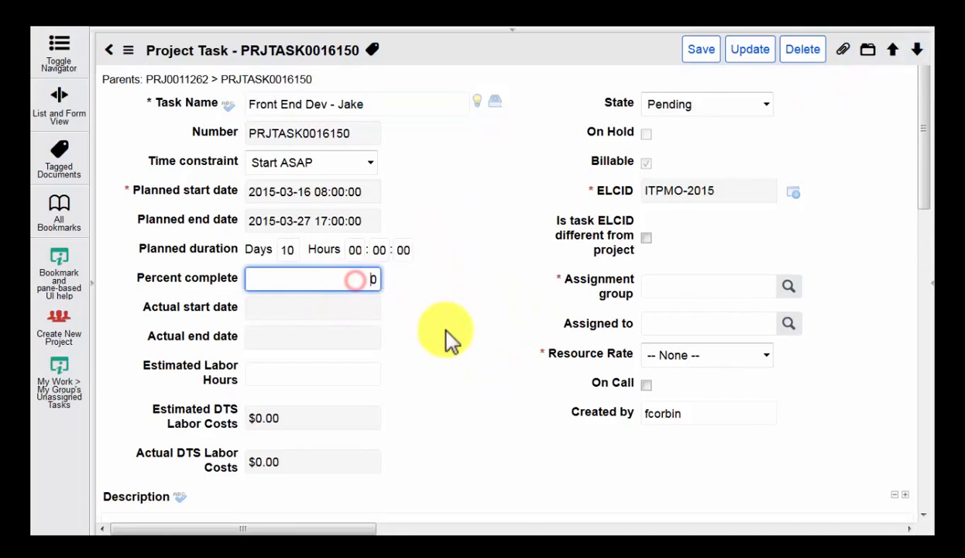
{"action": "left_click", "coordinate": [353, 373]}
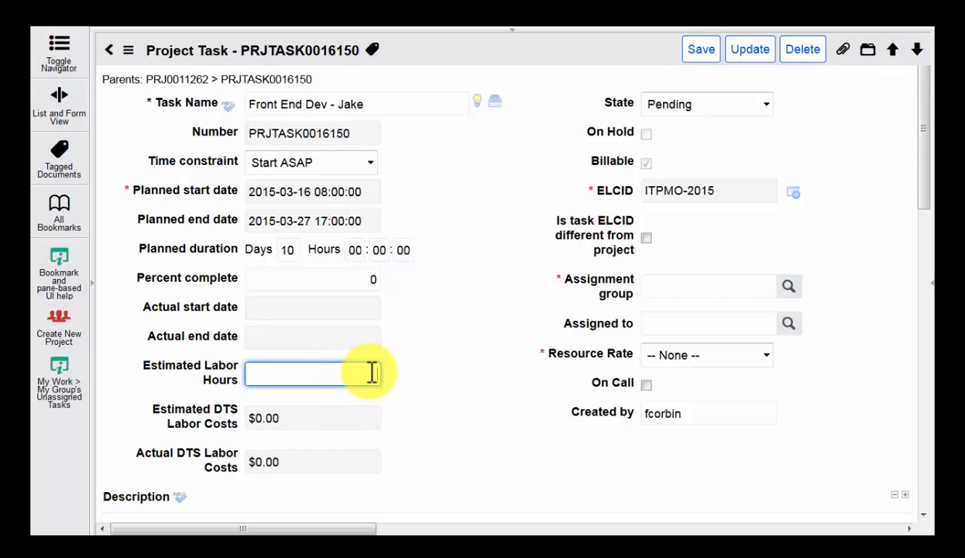
{"action": "type", "text": "120"}
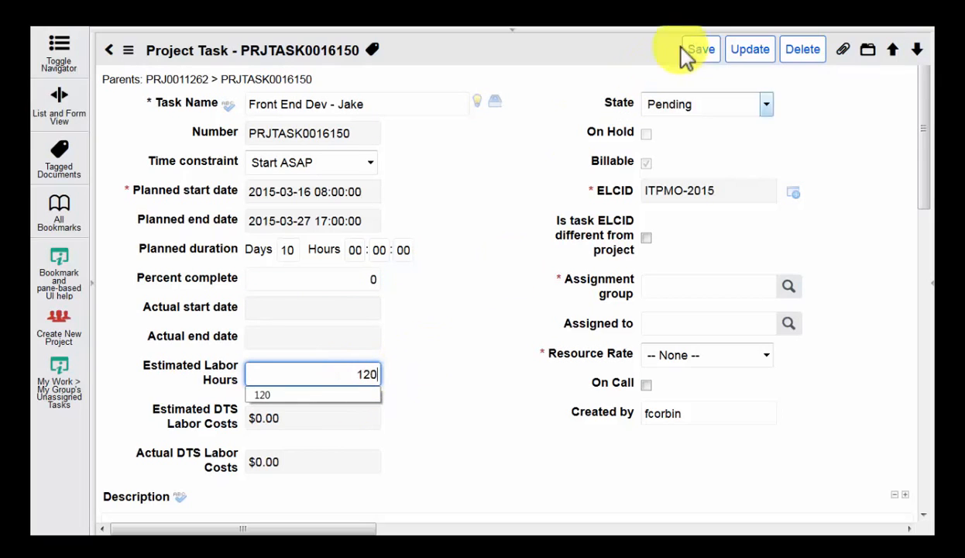
{"action": "left_click", "coordinate": [686, 105]}
{"action": "left_click", "coordinate": [690, 154]}
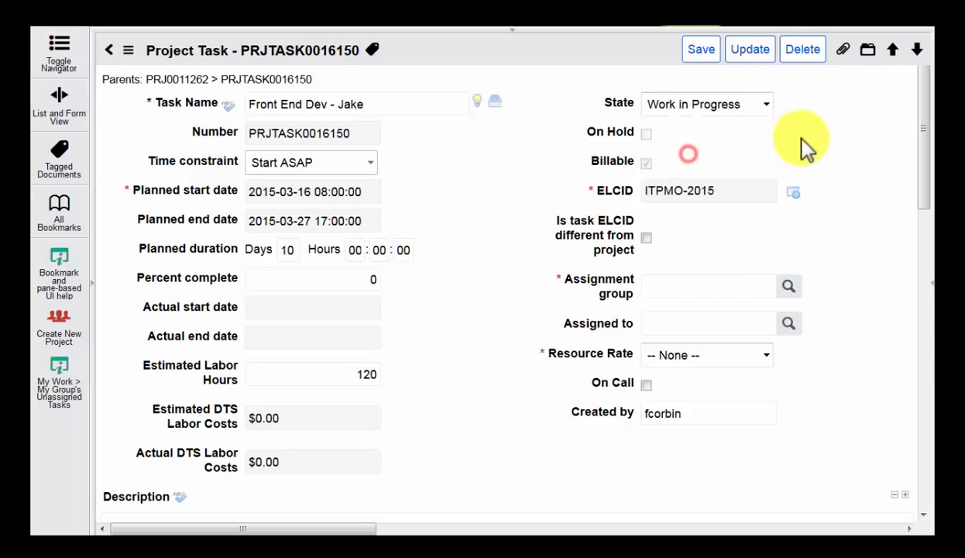
Set the assignment group of PRJTASK0016150 to DTS - App Support and its resource rate to DTS - Development, and save it.
{"action": "left_click", "coordinate": [653, 291]}
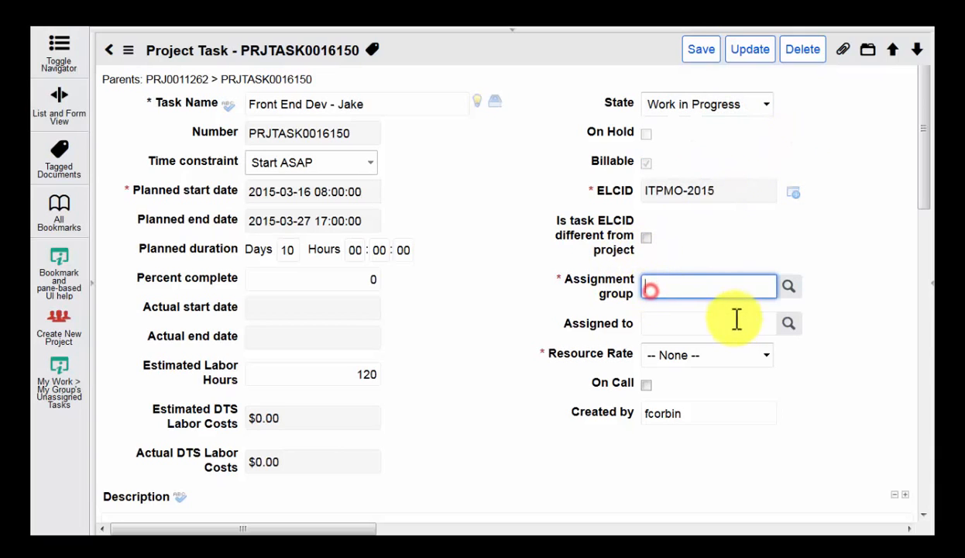
{"action": "left_click", "coordinate": [702, 327]}
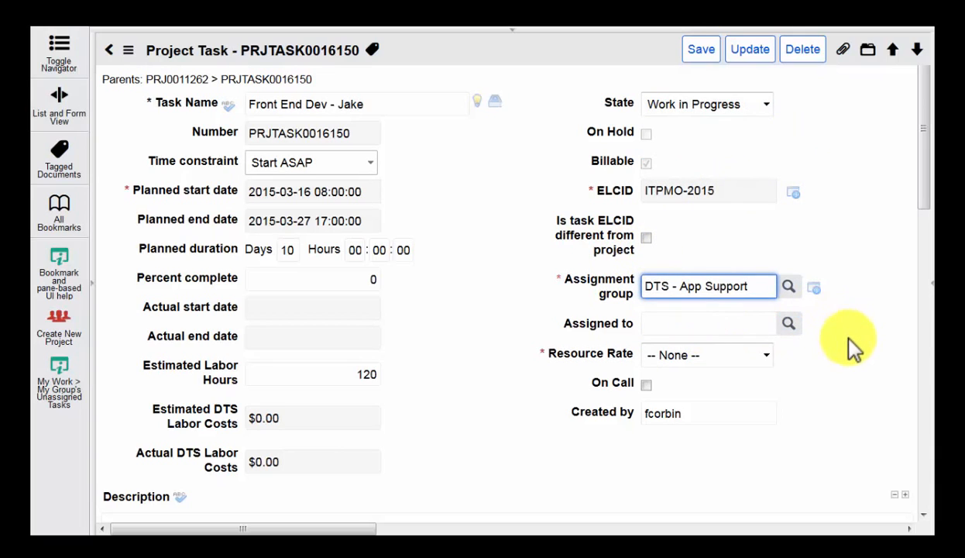
{"action": "left_click", "coordinate": [848, 341]}
{"action": "left_click", "coordinate": [746, 350]}
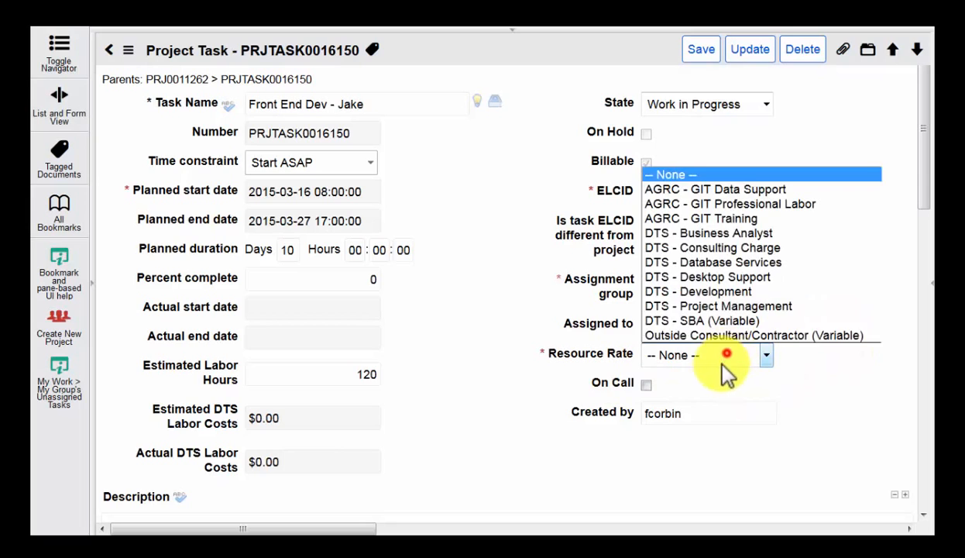
{"action": "left_click", "coordinate": [714, 292]}
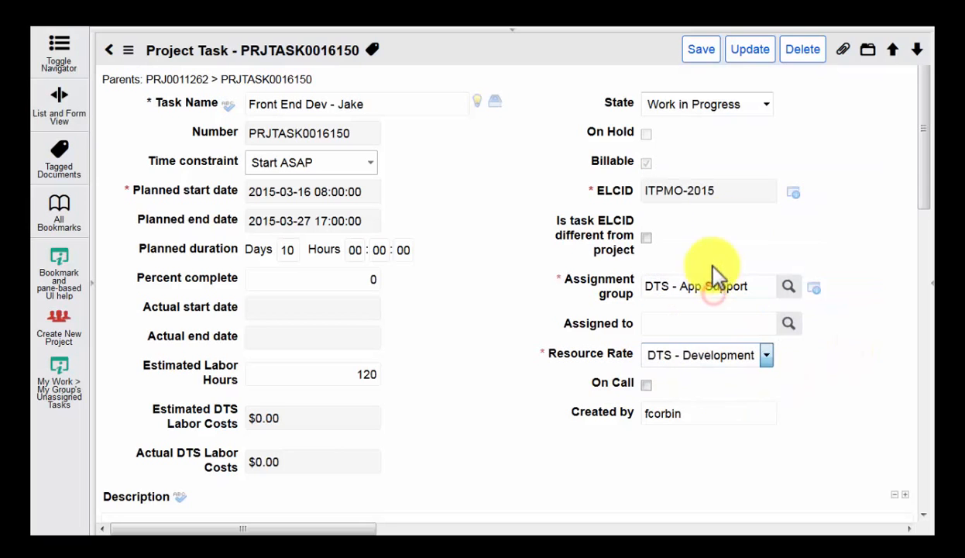
{"action": "right_click", "coordinate": [639, 54]}
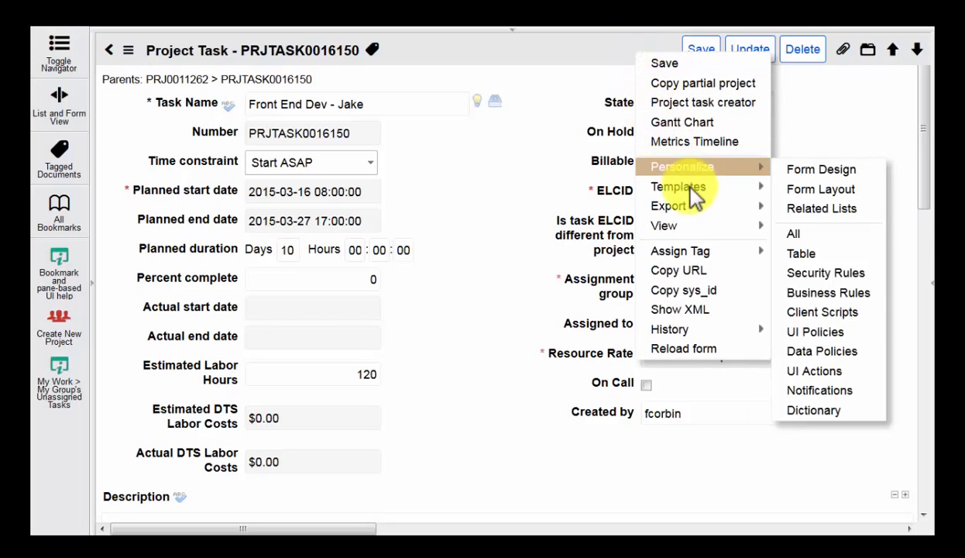
{"action": "mouse_move", "coordinate": [688, 208]}
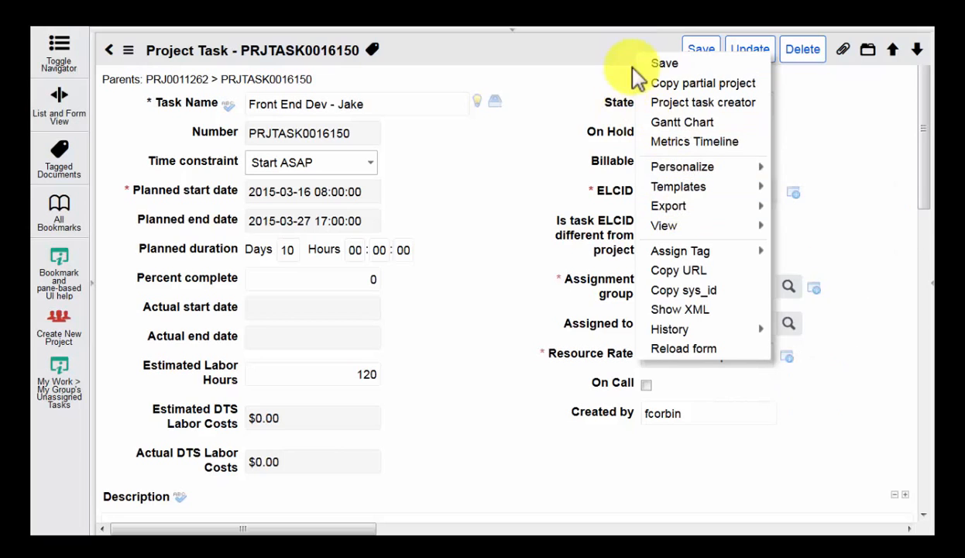
{"action": "left_click", "coordinate": [659, 65]}
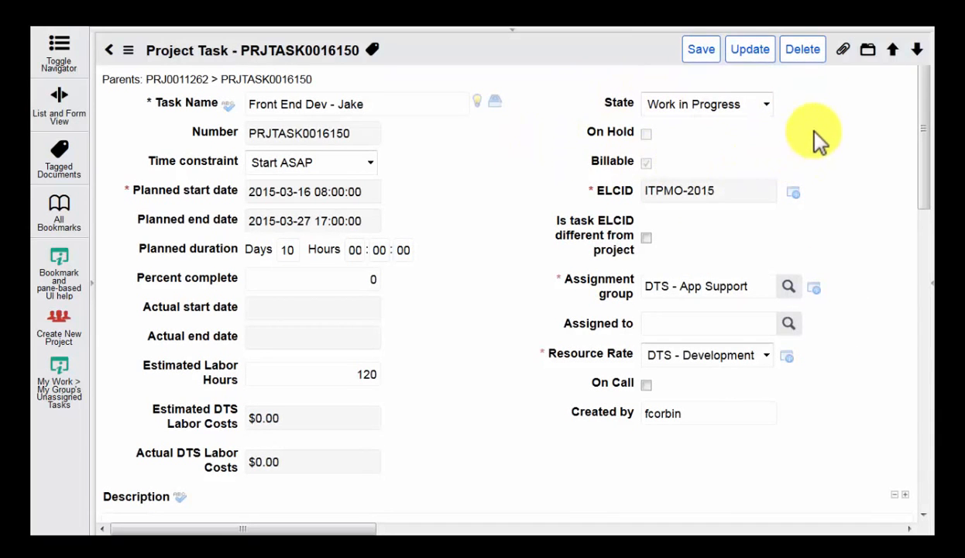
Step through the project's other task records as far as Create Test Cases, looking for the remaining Front End Dev task.
{"action": "left_click", "coordinate": [917, 52]}
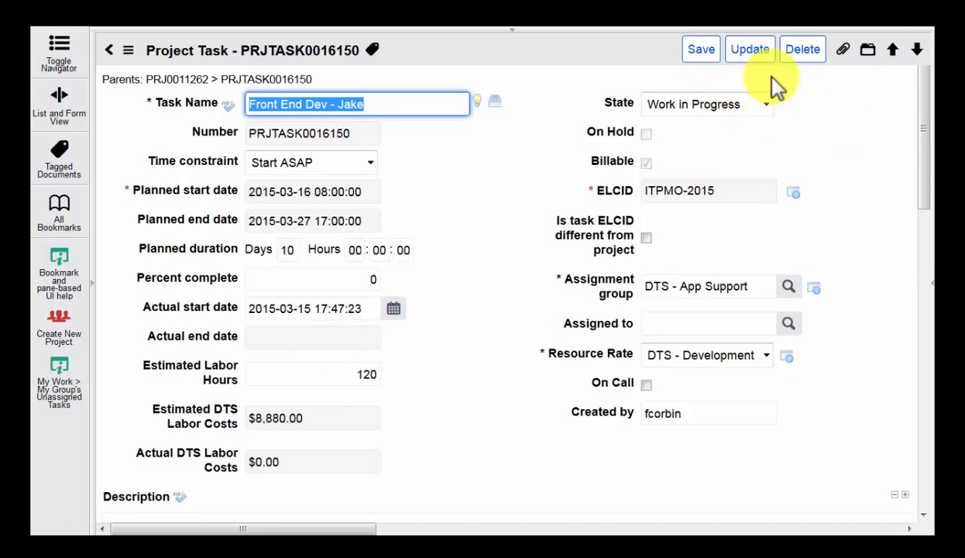
{"action": "left_click", "coordinate": [915, 54]}
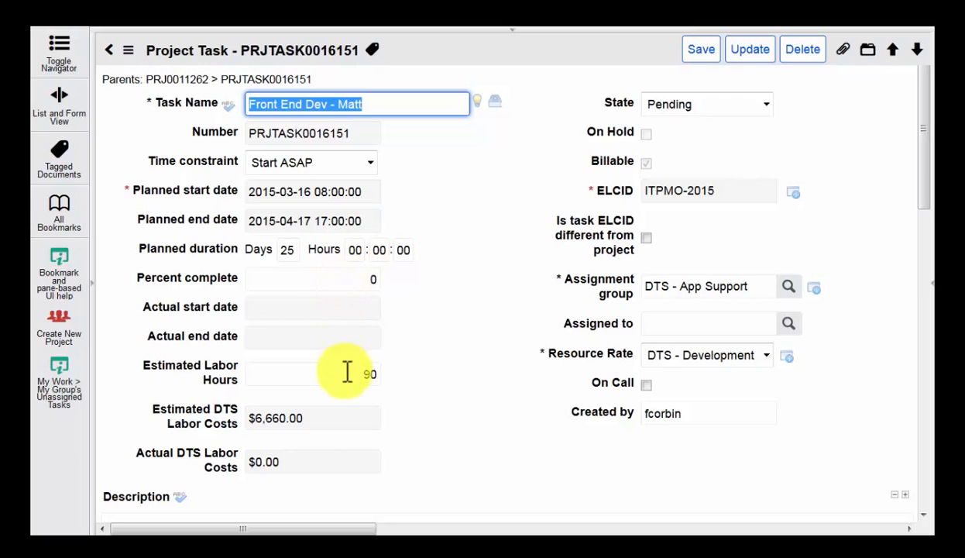
{"action": "mouse_move", "coordinate": [884, 54]}
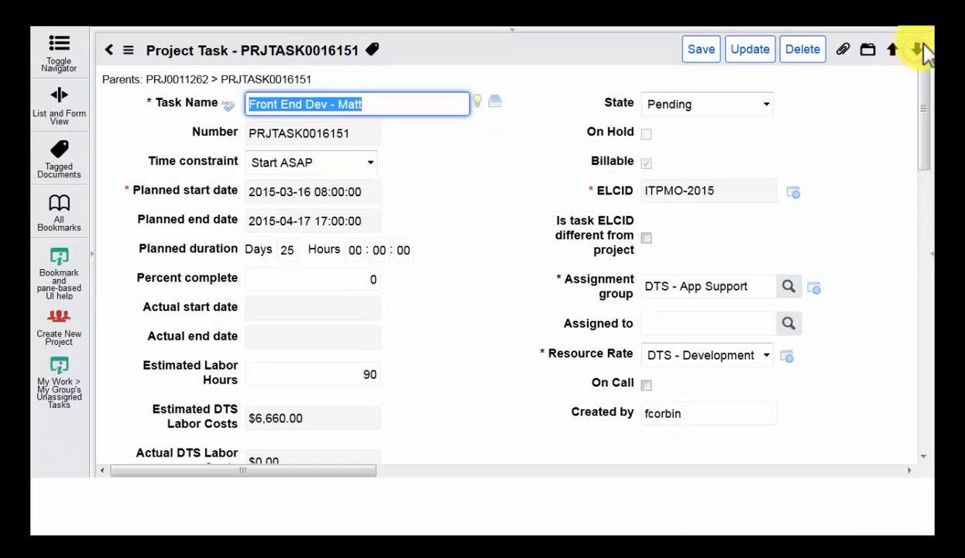
{"action": "left_click", "coordinate": [922, 46]}
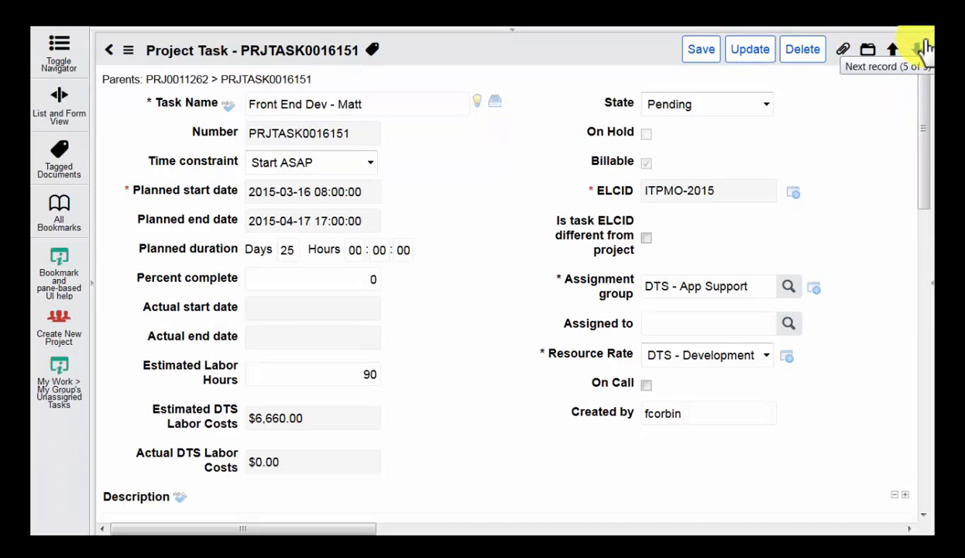
{"action": "left_click", "coordinate": [924, 48]}
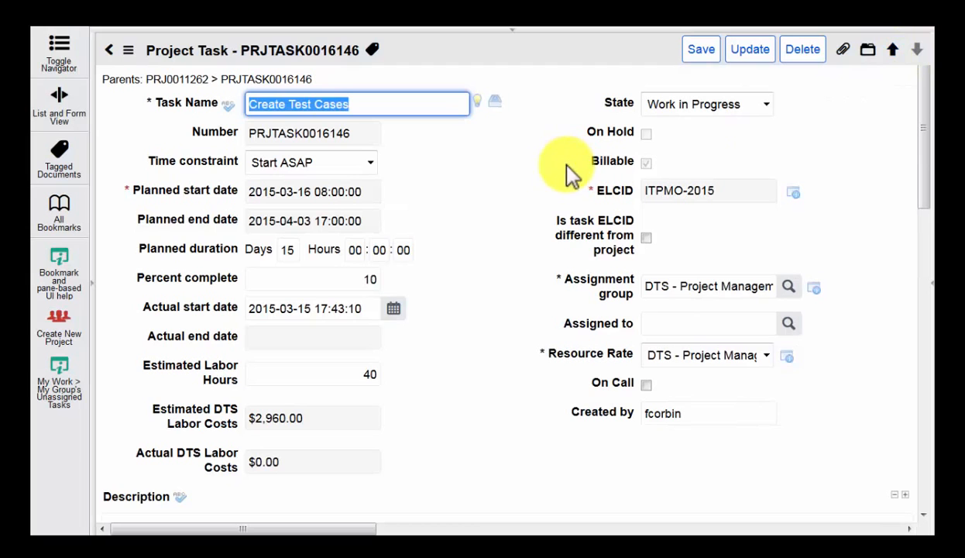
Return to the project and open Front End Dev task PRJTASK0016152 from its project task list.
{"action": "left_click", "coordinate": [109, 50]}
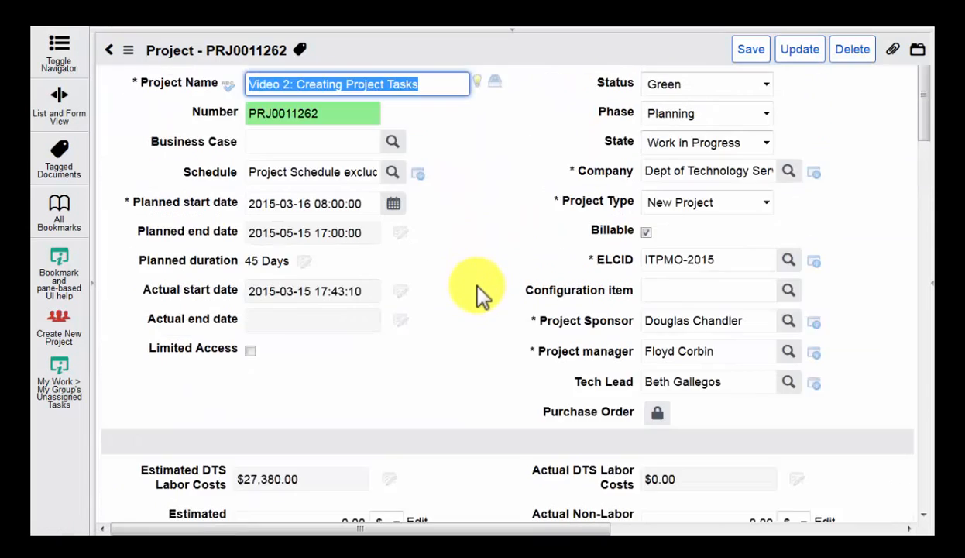
{"action": "scroll", "coordinate": [477, 287], "scroll_direction": "down", "scroll_amount": 15}
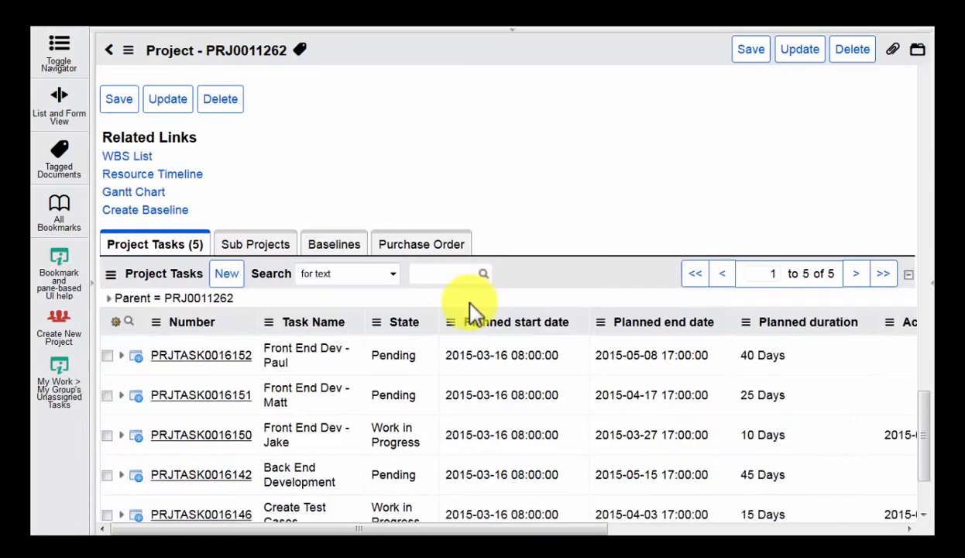
{"action": "scroll", "coordinate": [433, 310], "scroll_direction": "down", "scroll_amount": 3}
{"action": "left_click", "coordinate": [200, 232]}
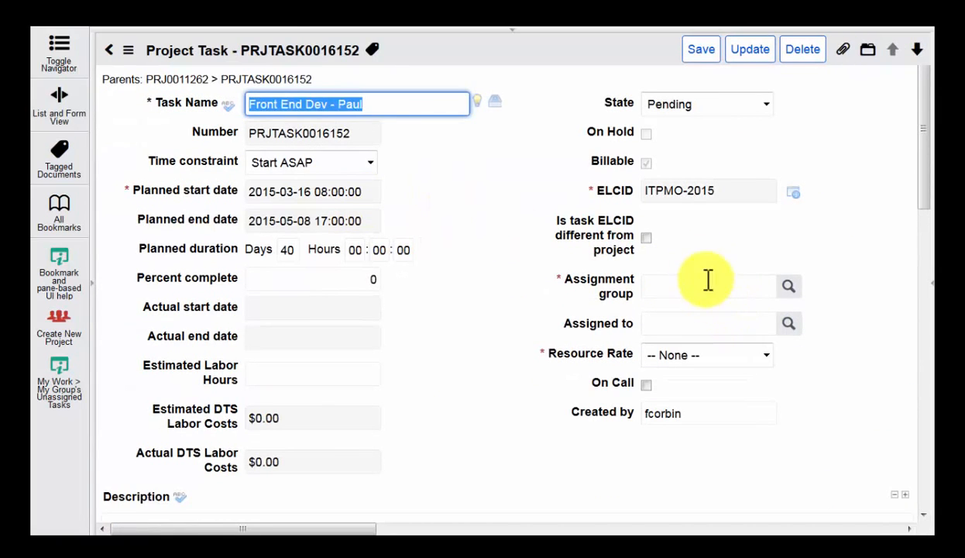
Set the assignment group of PRJTASK0016152 to DTS - App Support and its resource rate to DTS - Development, and save it.
{"action": "left_click", "coordinate": [787, 288]}
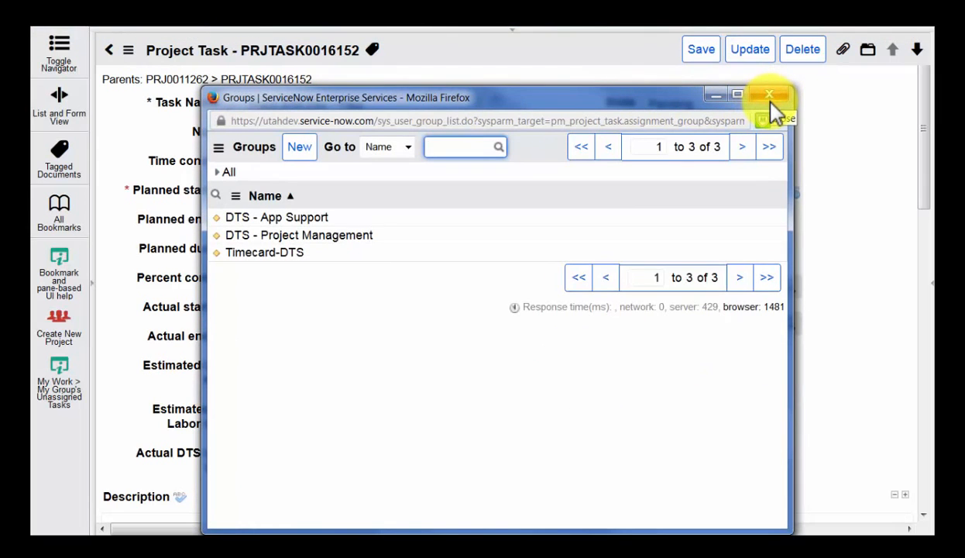
{"action": "left_click", "coordinate": [769, 95]}
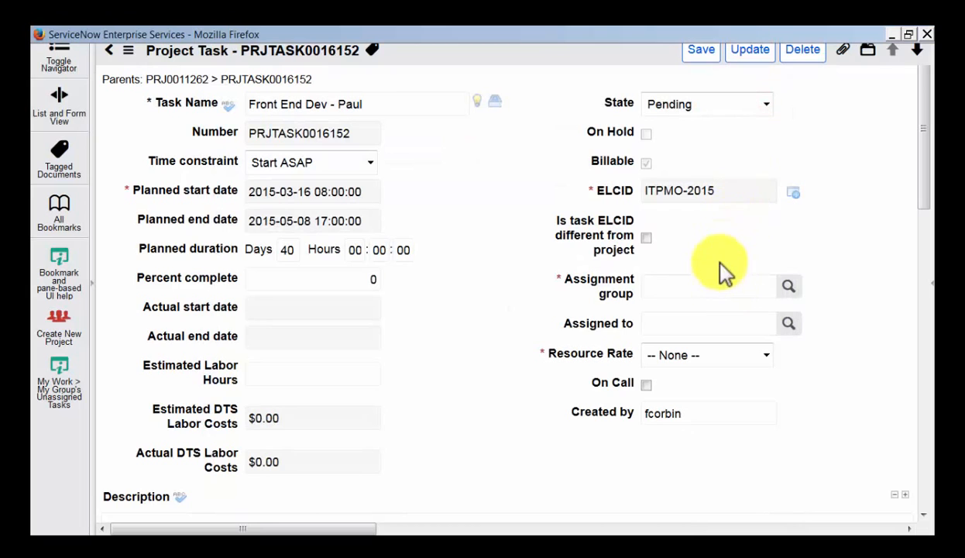
{"action": "left_click", "coordinate": [663, 285]}
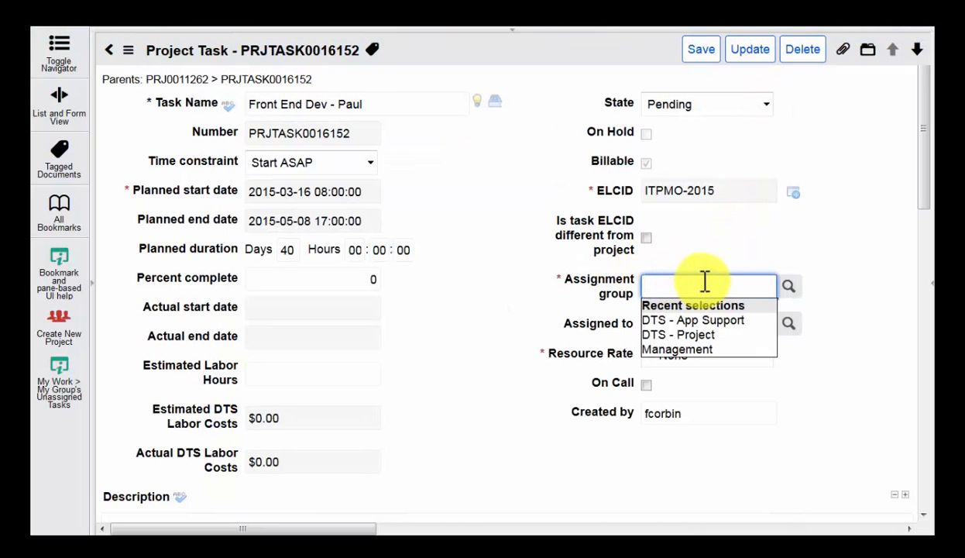
{"action": "left_click", "coordinate": [693, 319]}
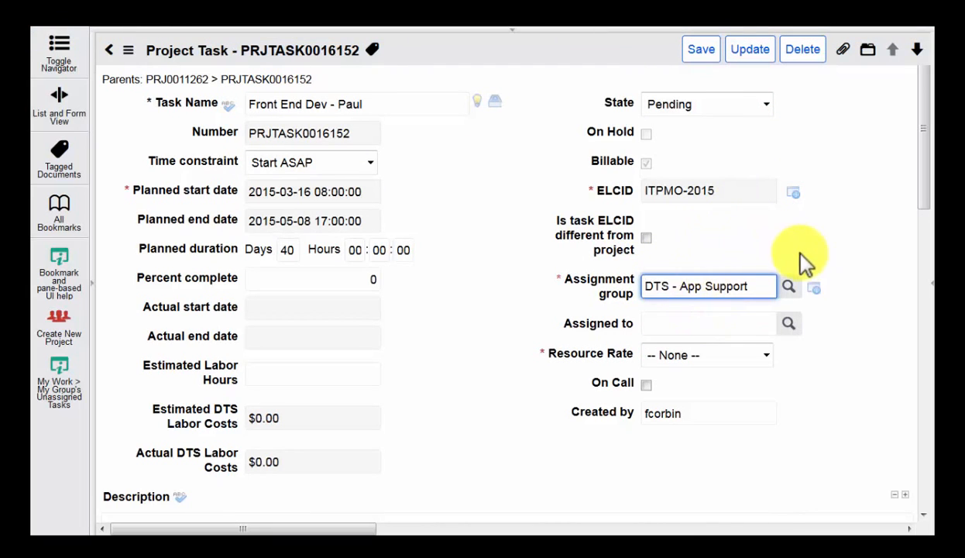
{"action": "left_click", "coordinate": [720, 355]}
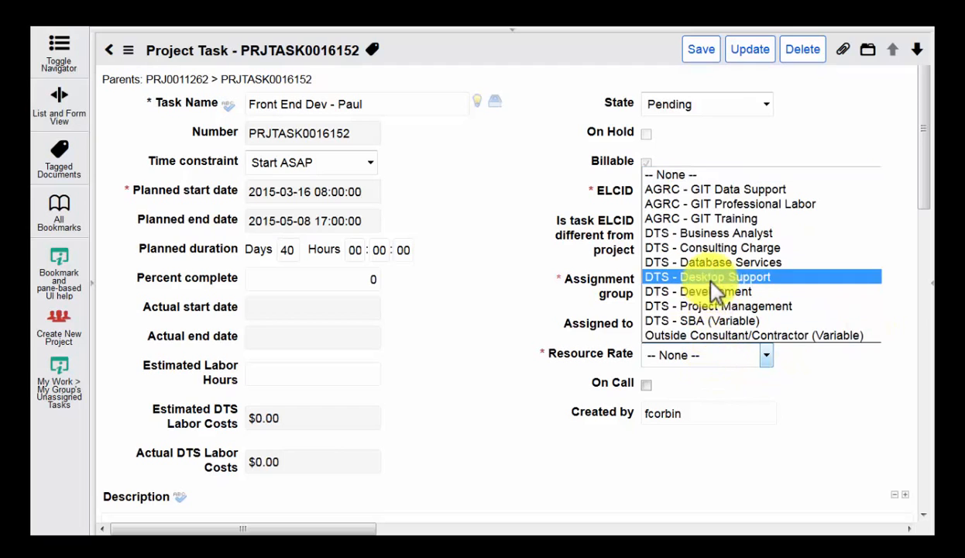
{"action": "left_click", "coordinate": [714, 292]}
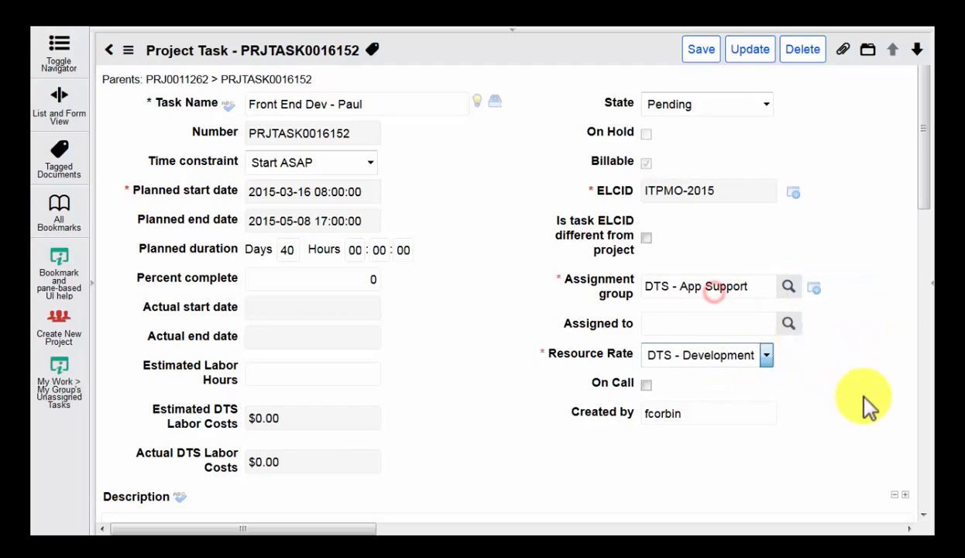
{"action": "left_click", "coordinate": [702, 50]}
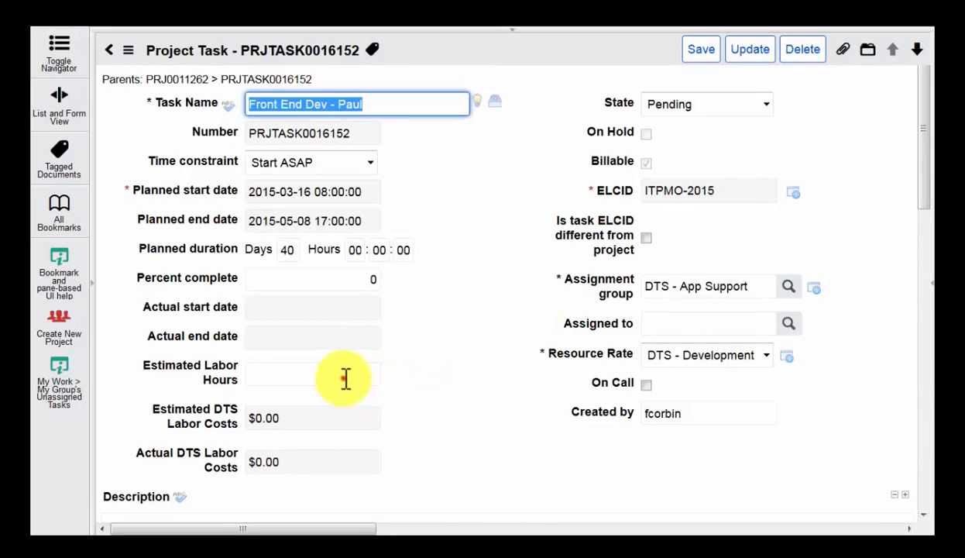
Set the estimated labor hours of PRJTASK0016152 to 150 and update the record to return to the project.
{"action": "left_click", "coordinate": [341, 375]}
{"action": "type", "text": "1"}
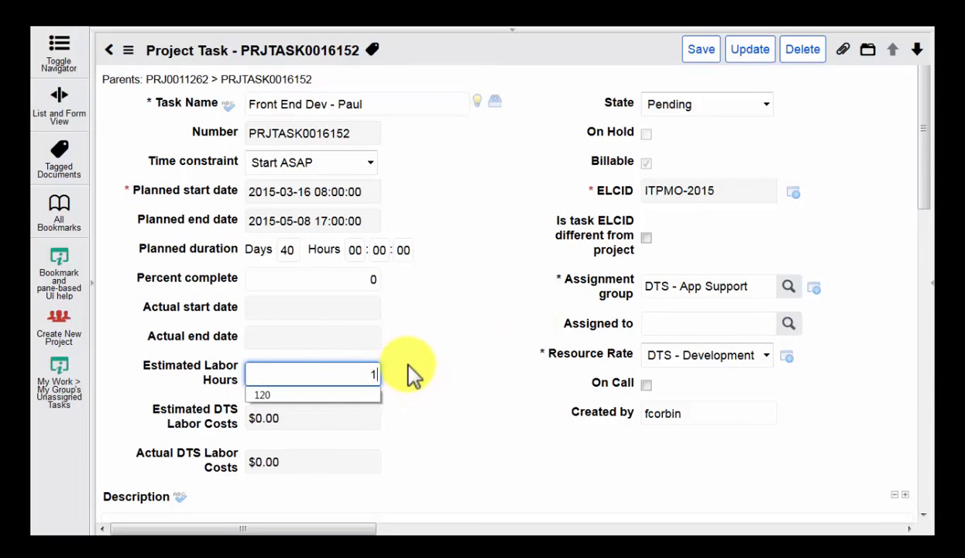
{"action": "type", "text": "50"}
{"action": "left_click", "coordinate": [416, 362]}
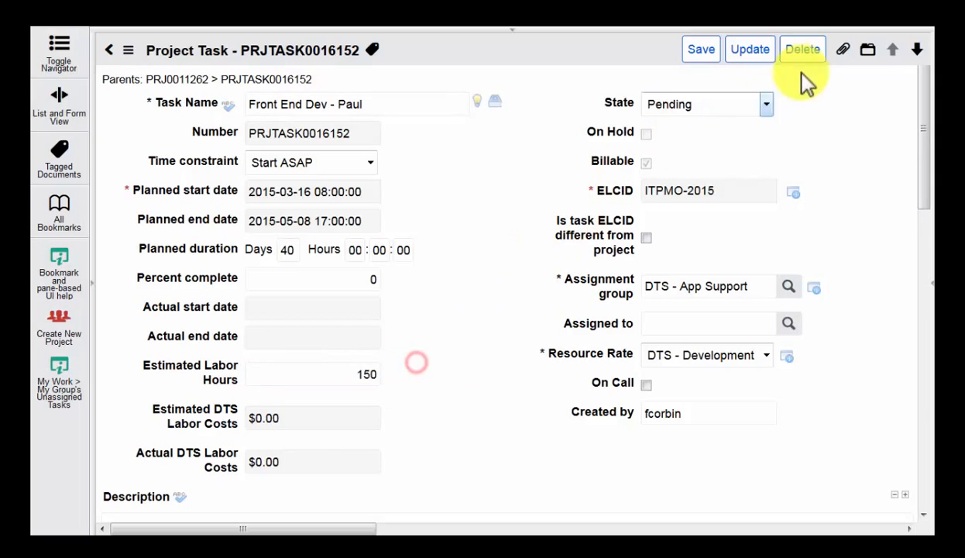
{"action": "left_click", "coordinate": [765, 52]}
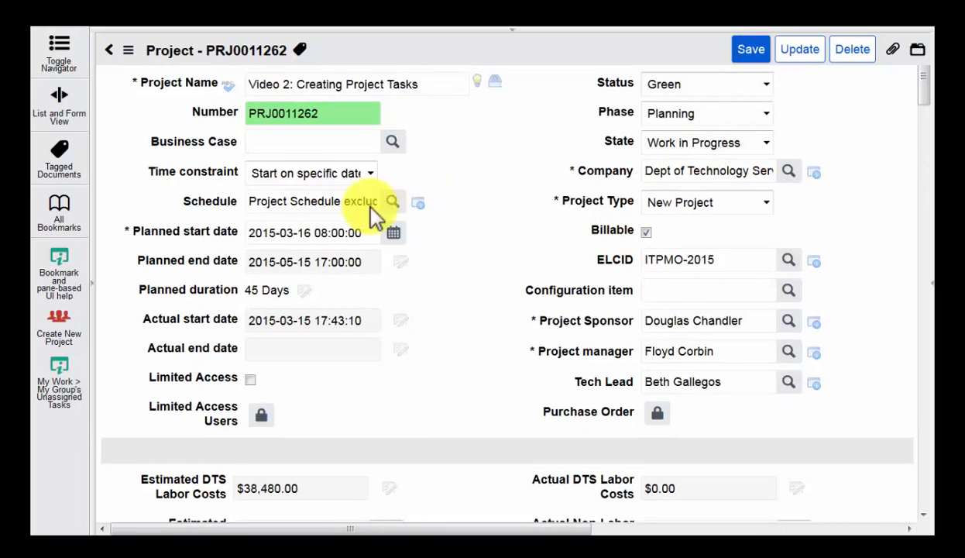
Review the project's planned dates and its estimated DTS labor costs.
{"action": "scroll", "coordinate": [581, 120], "scroll_direction": "down", "scroll_amount": 1}
{"action": "scroll", "coordinate": [496, 141], "scroll_direction": "up", "scroll_amount": 1}
{"action": "scroll", "coordinate": [449, 189], "scroll_direction": "down", "scroll_amount": 2}
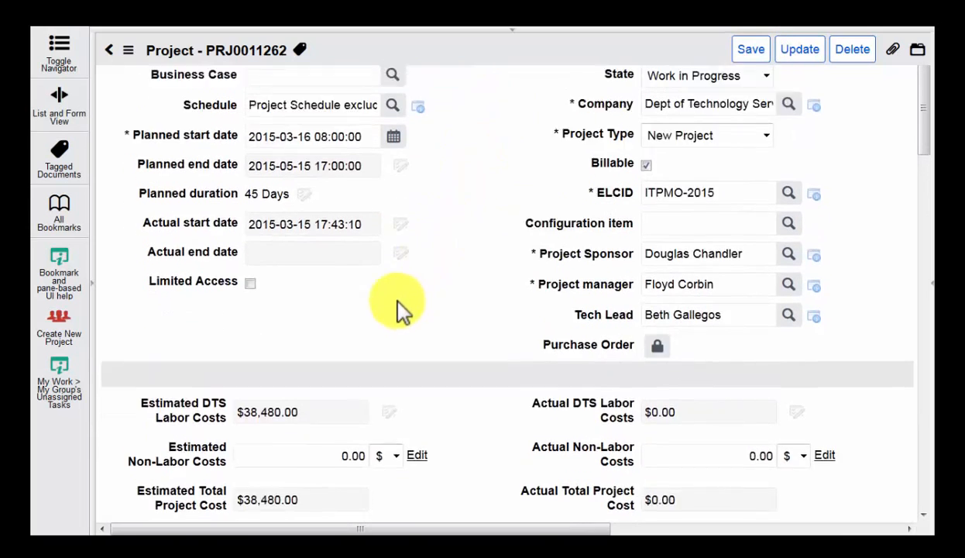
{"action": "scroll", "coordinate": [395, 305], "scroll_direction": "up", "scroll_amount": 2}
{"action": "scroll", "coordinate": [434, 325], "scroll_direction": "down", "scroll_amount": 3}
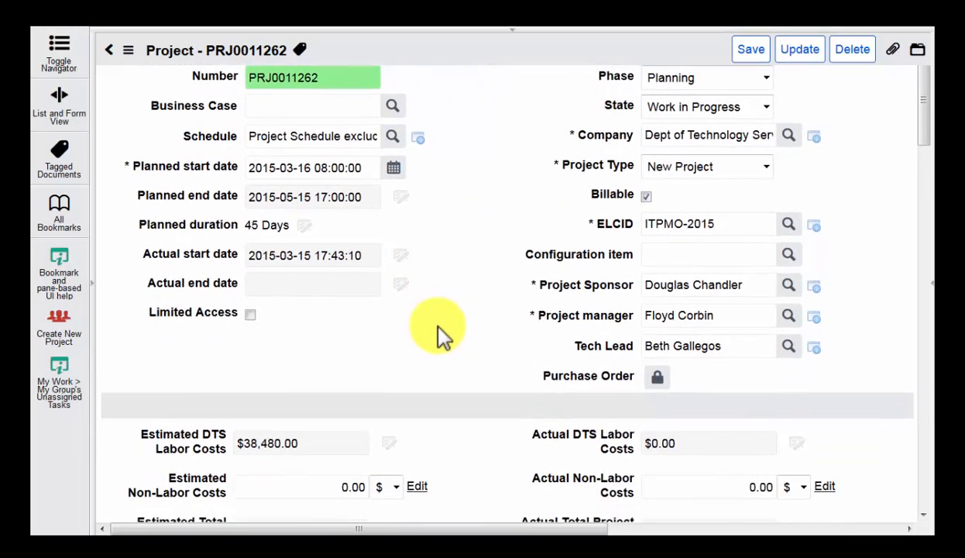
{"action": "scroll", "coordinate": [439, 335], "scroll_direction": "down", "scroll_amount": 6}
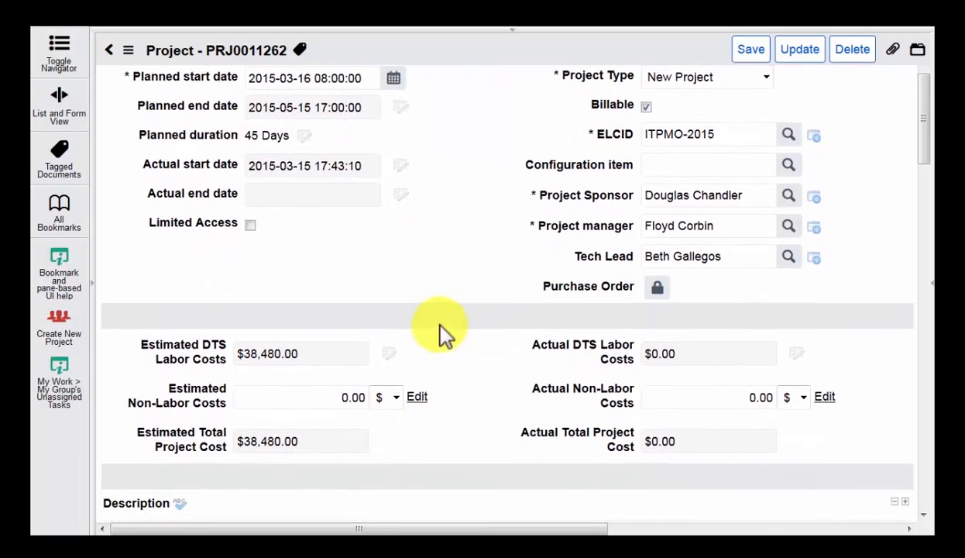
{"action": "left_click", "coordinate": [308, 194]}
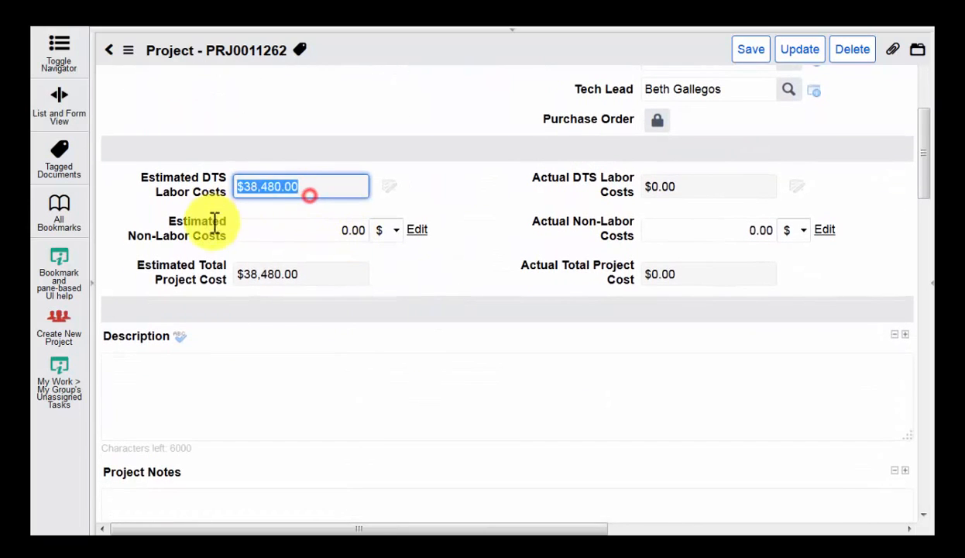
Review the project's estimated total cost and the tasks in its Project Tasks list.
{"action": "left_click", "coordinate": [304, 277]}
{"action": "left_click_drag", "start_coordinate": [290, 281], "coordinate": [236, 287]}
{"action": "scroll", "coordinate": [312, 287], "scroll_direction": "down", "scroll_amount": 8}
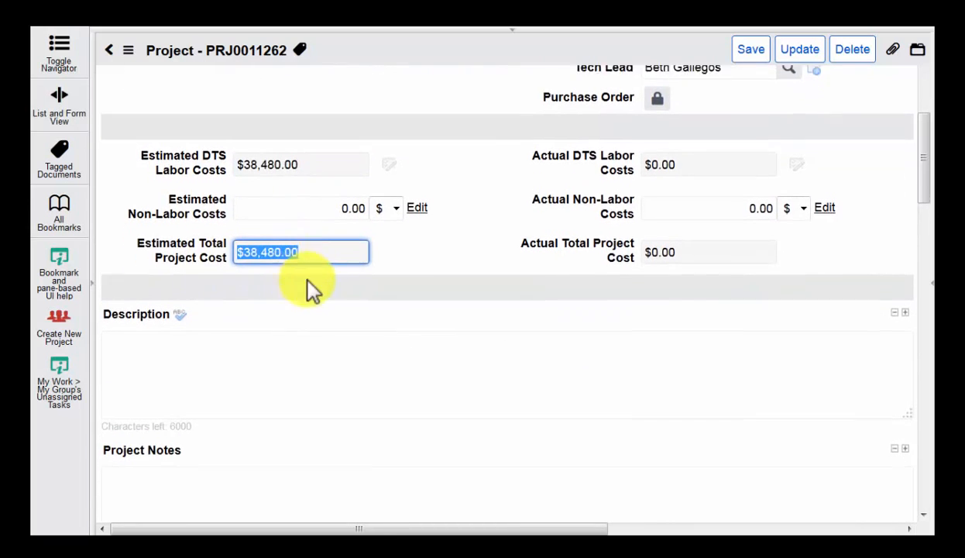
{"action": "scroll", "coordinate": [395, 283], "scroll_direction": "down", "scroll_amount": 20}
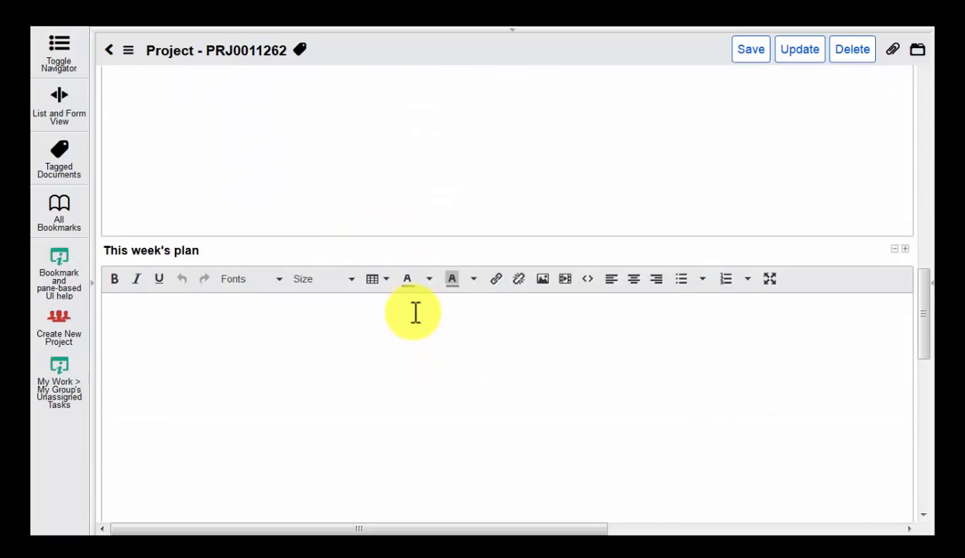
{"action": "scroll", "coordinate": [415, 327], "scroll_direction": "down", "scroll_amount": 5}
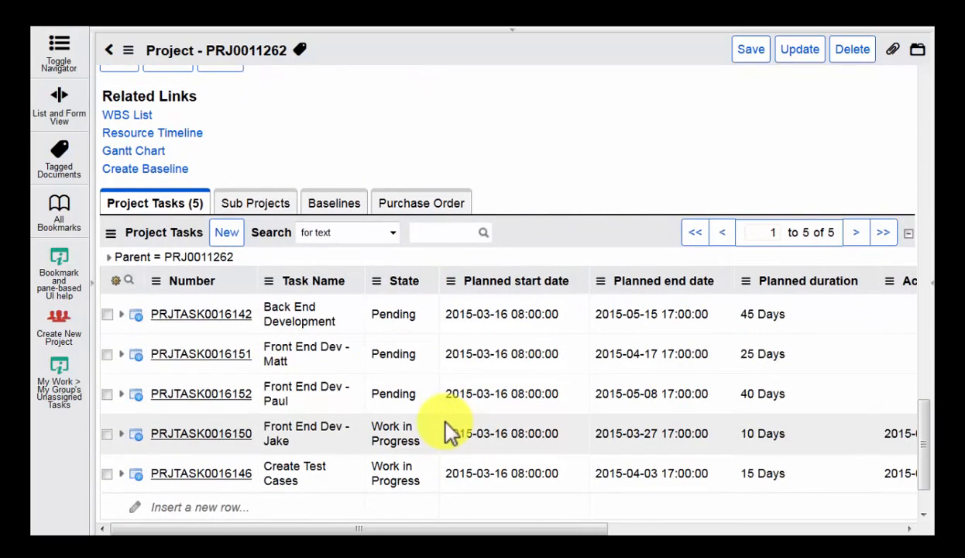
{"action": "scroll", "coordinate": [546, 344], "scroll_direction": "up", "scroll_amount": 1}
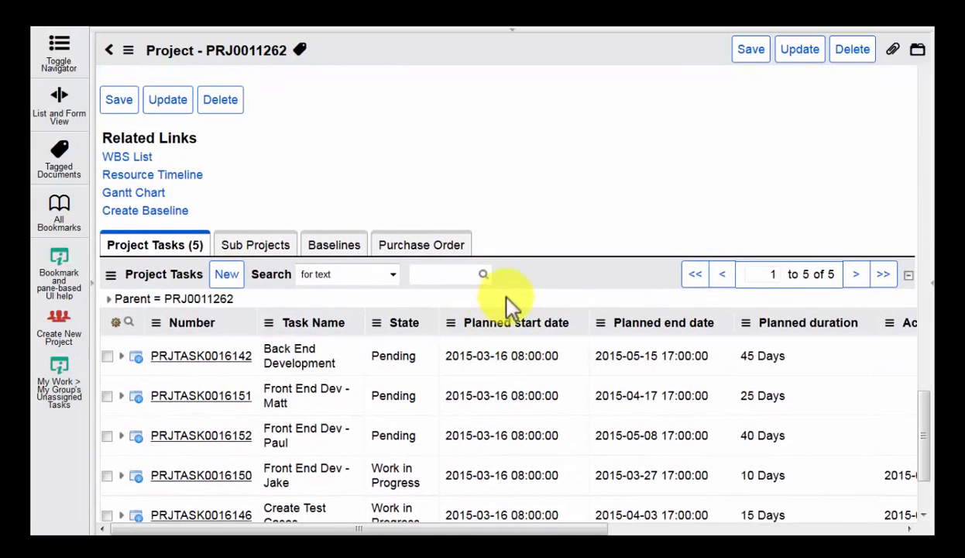
{"action": "scroll", "coordinate": [503, 288], "scroll_direction": "up", "scroll_amount": 10}
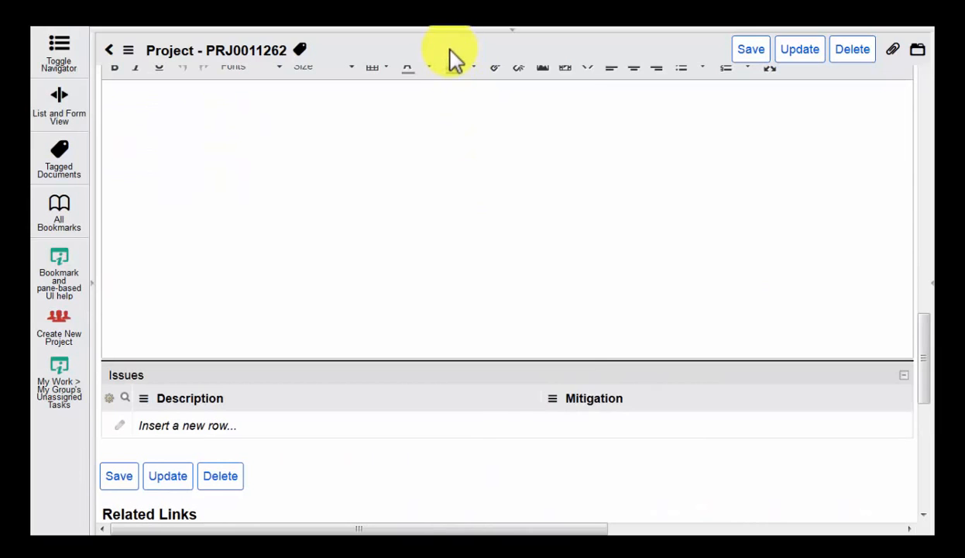
Open the Copy Partial Project dialog from the project record, examine its Task and Name fields, and cancel it.
{"action": "right_click", "coordinate": [455, 58]}
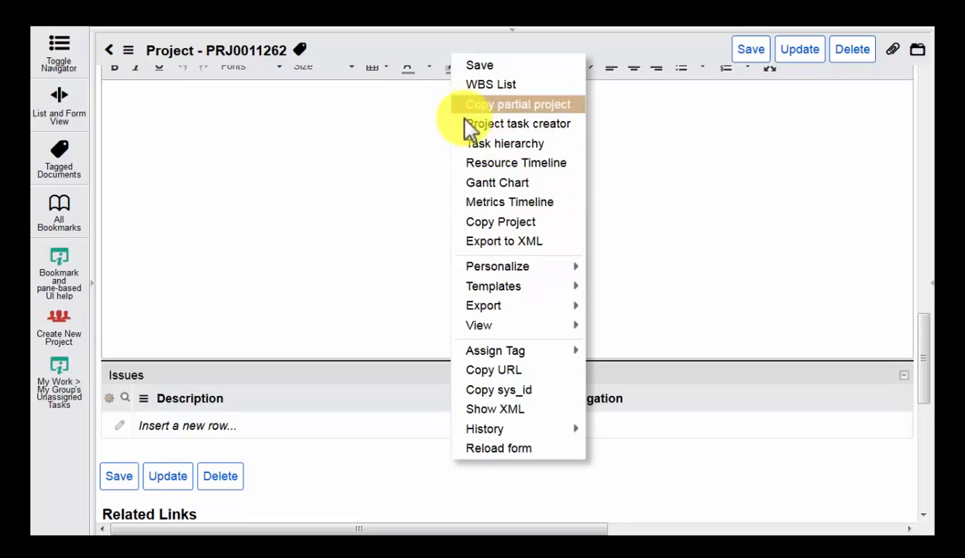
{"action": "left_click", "coordinate": [517, 105]}
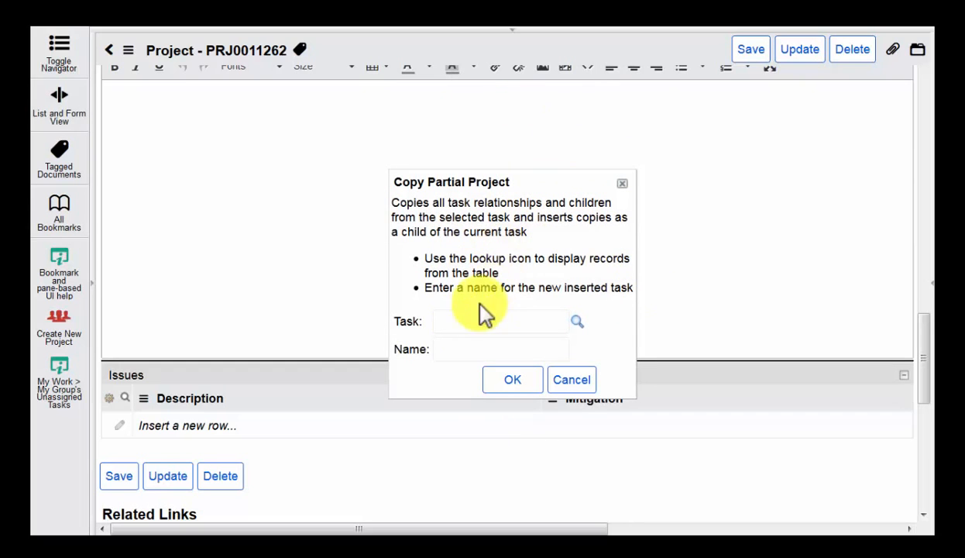
{"action": "left_click", "coordinate": [447, 321]}
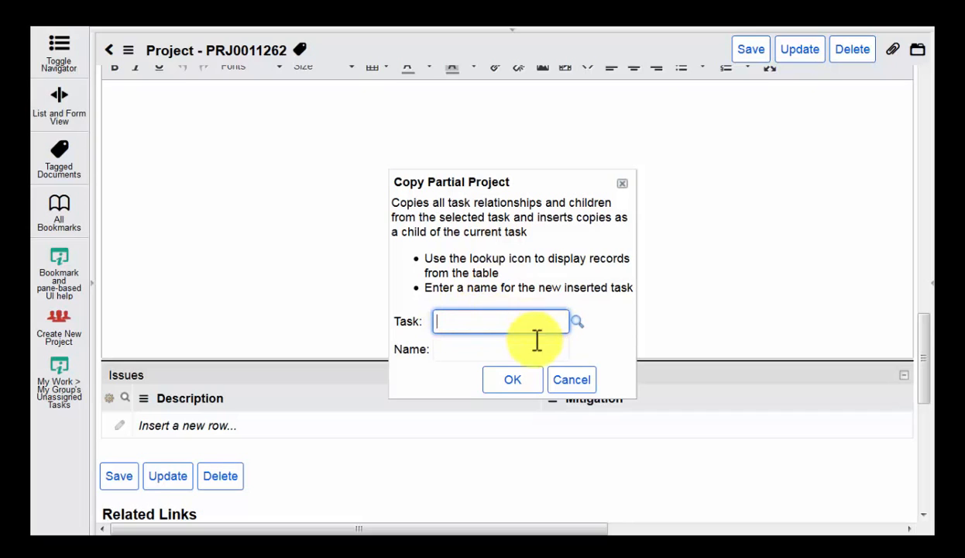
{"action": "left_click", "coordinate": [491, 348]}
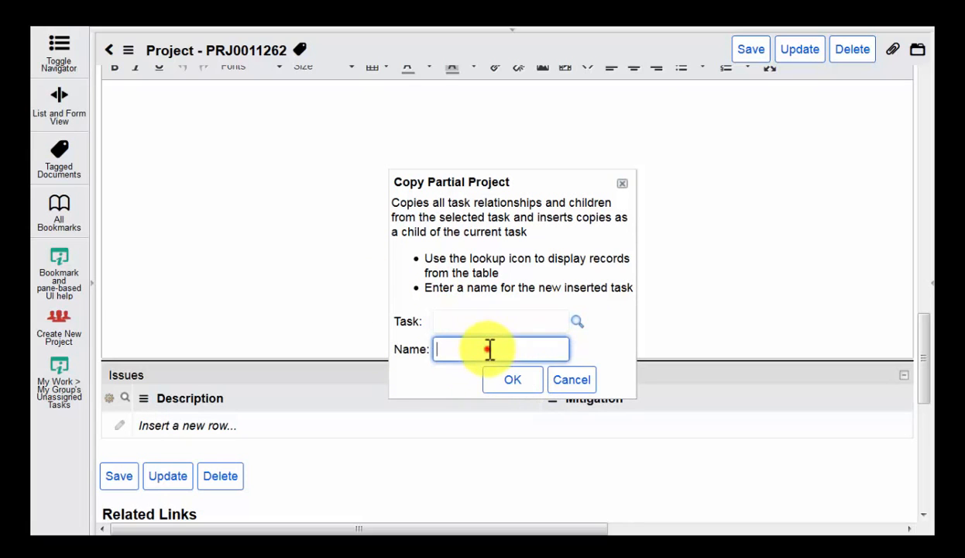
{"action": "left_click", "coordinate": [571, 387]}
Save the project record PRJ0011262.
{"action": "scroll", "coordinate": [457, 237], "scroll_direction": "down", "scroll_amount": 5}
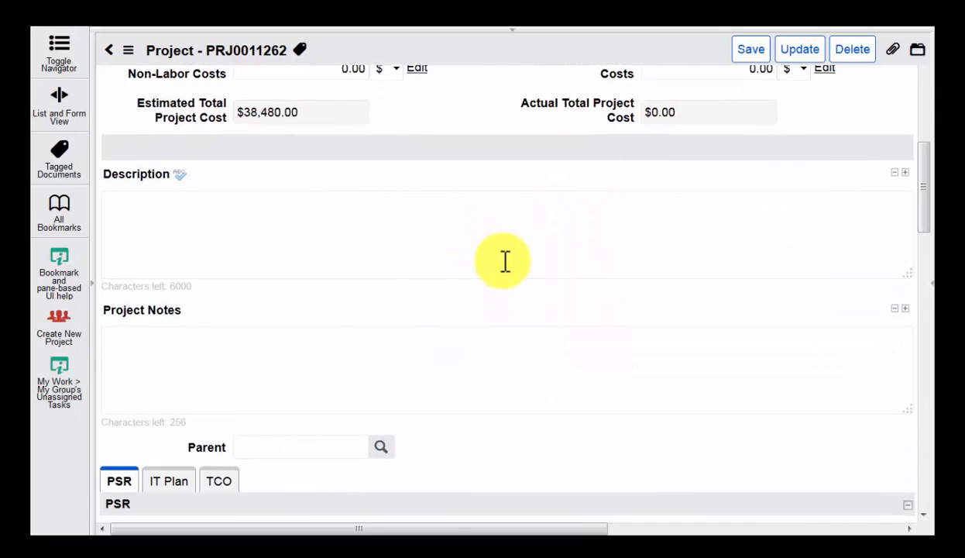
{"action": "scroll", "coordinate": [503, 260], "scroll_direction": "down", "scroll_amount": 4}
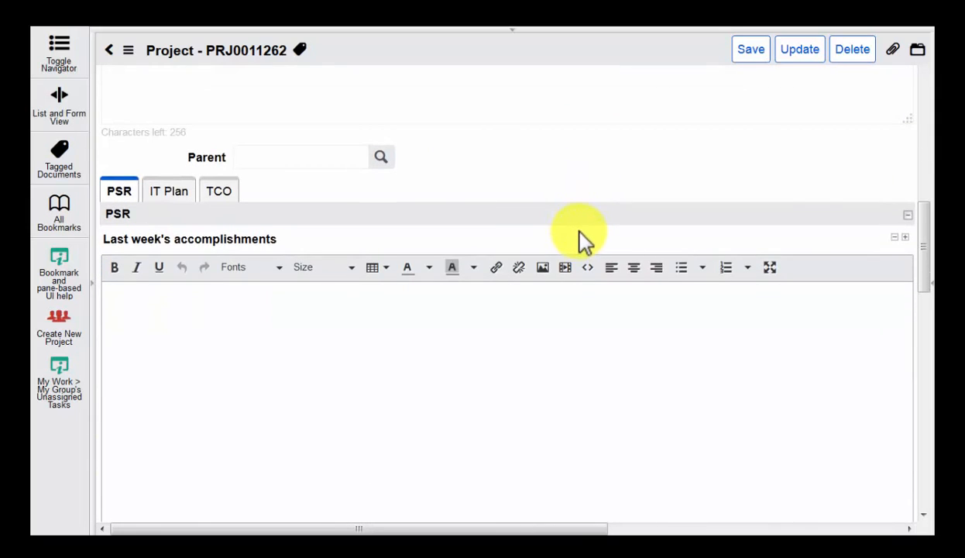
{"action": "scroll", "coordinate": [579, 232], "scroll_direction": "up", "scroll_amount": 10}
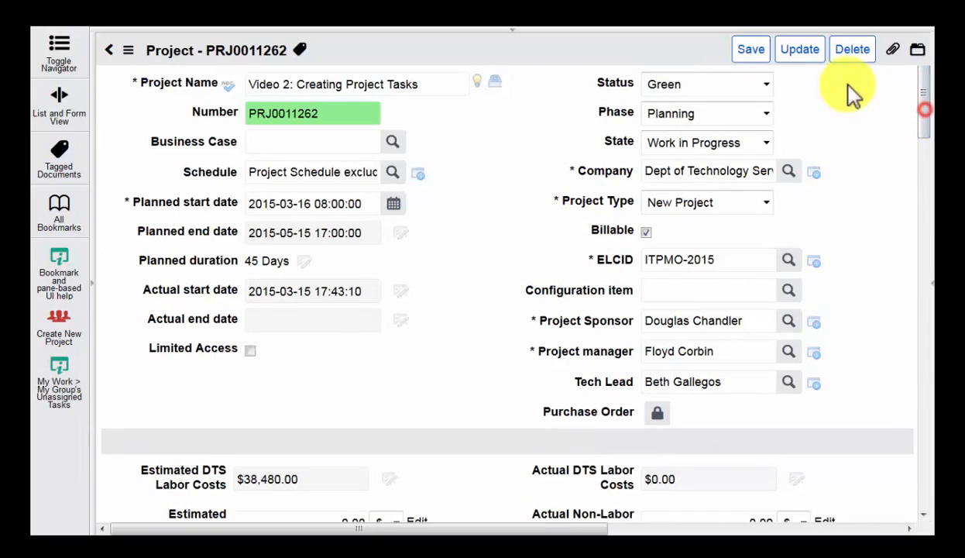
{"action": "left_click", "coordinate": [758, 62]}
{"action": "left_click", "coordinate": [798, 54]}
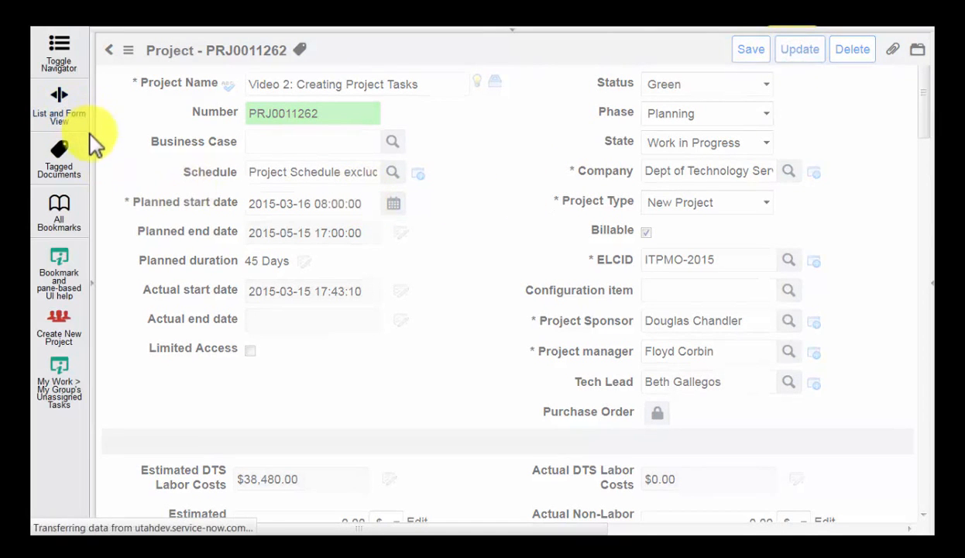
Show the application navigator beside the project and look through its Project section.
{"action": "left_click", "coordinate": [93, 172]}
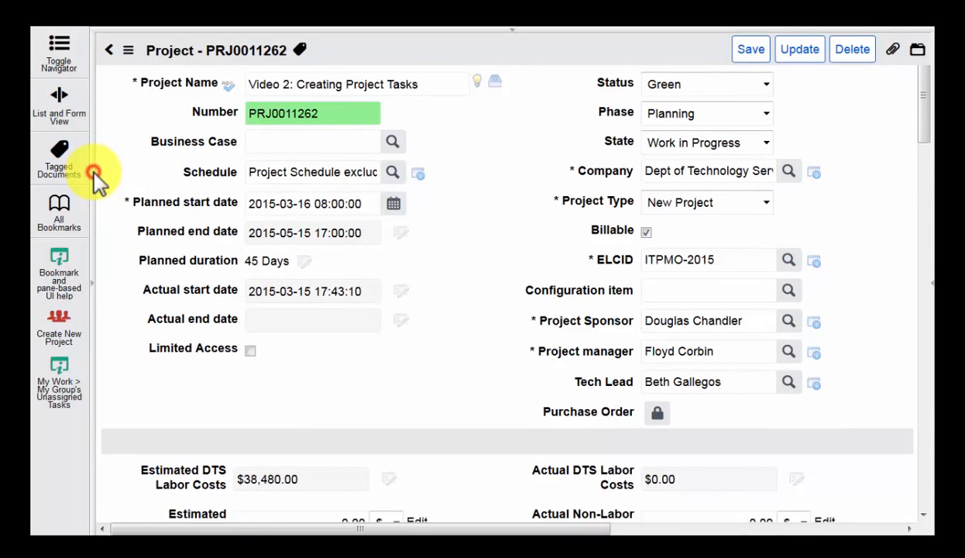
{"action": "left_click", "coordinate": [91, 205]}
{"action": "left_click", "coordinate": [91, 197]}
{"action": "scroll", "coordinate": [147, 233], "scroll_direction": "down", "scroll_amount": 5}
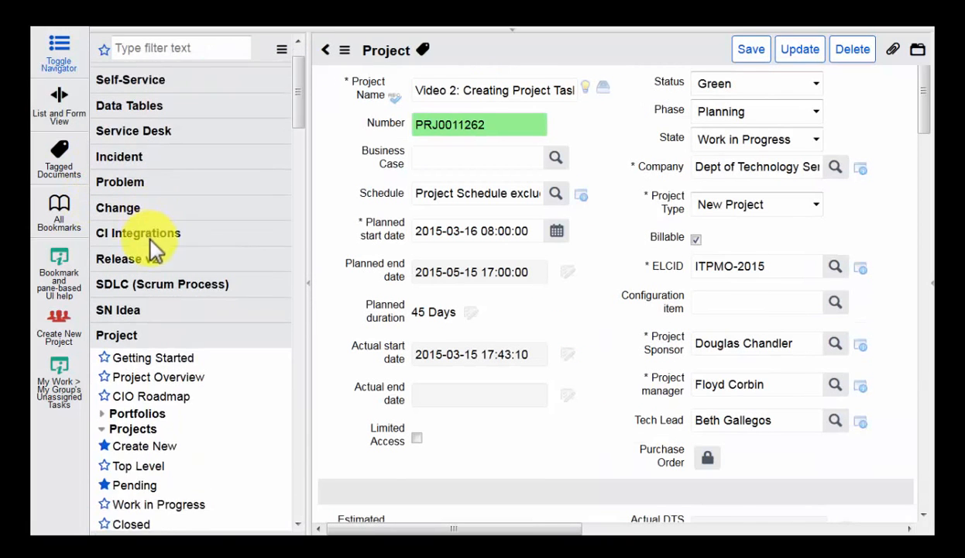
{"action": "scroll", "coordinate": [167, 257], "scroll_direction": "down", "scroll_amount": 2}
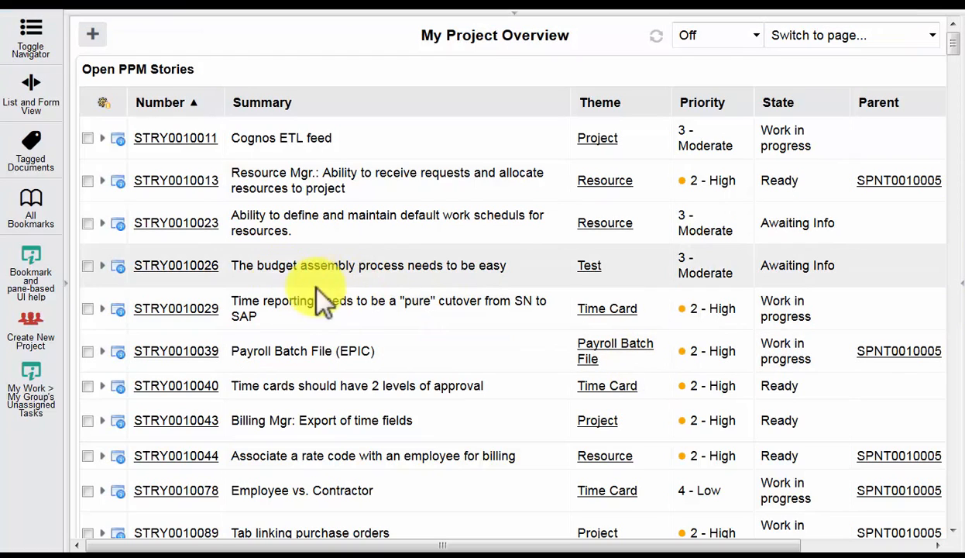
Filter the application navigator for "my work", open My Tasks and look through the listed tasks.
{"action": "left_click", "coordinate": [65, 286]}
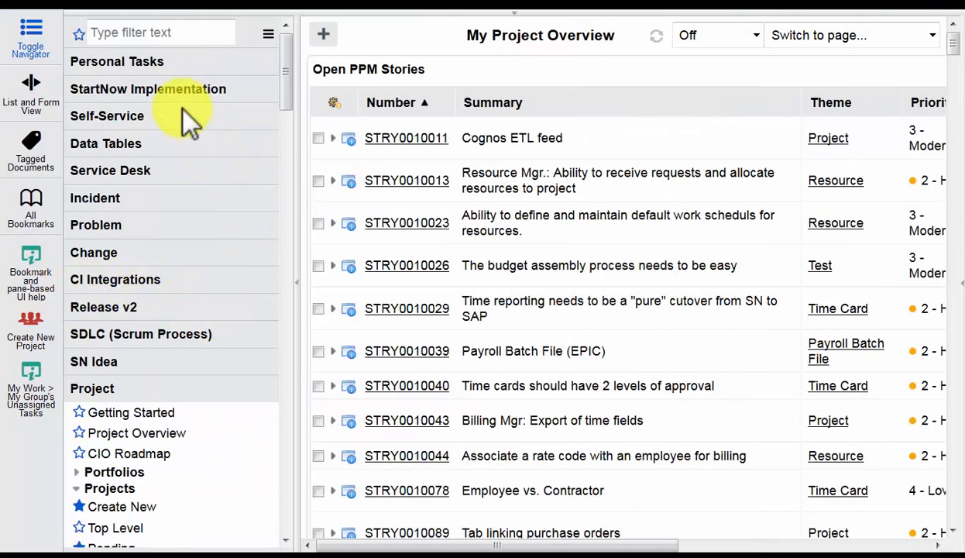
{"action": "left_click", "coordinate": [188, 33]}
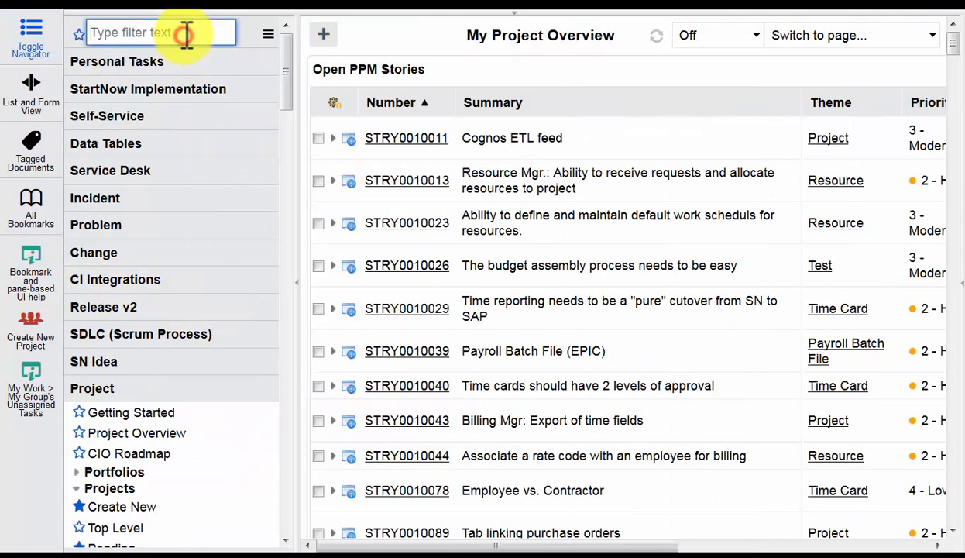
{"action": "type", "text": "my"}
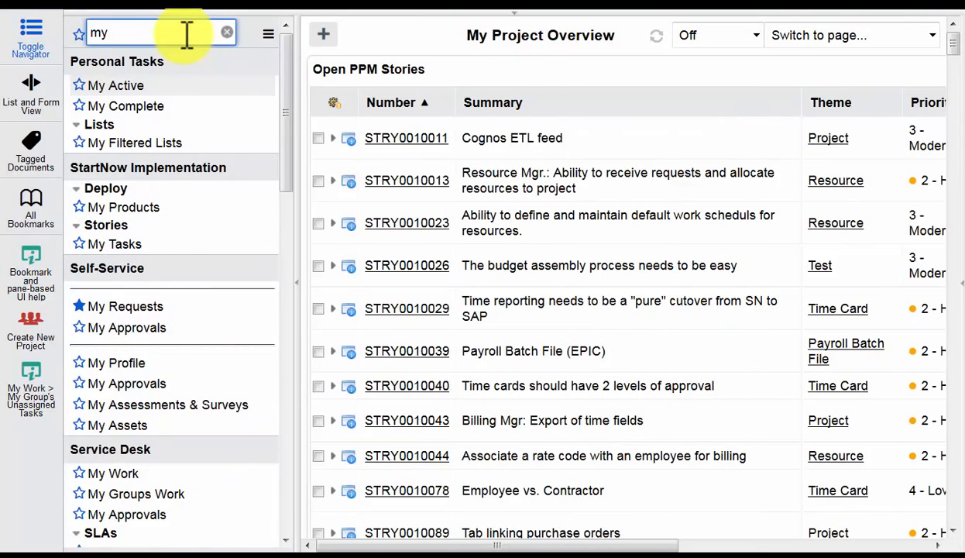
{"action": "type", "text": " wokr"}
{"action": "key", "text": "BackSpace"}
{"action": "key", "text": "BackSpace"}
{"action": "type", "text": "rk"}
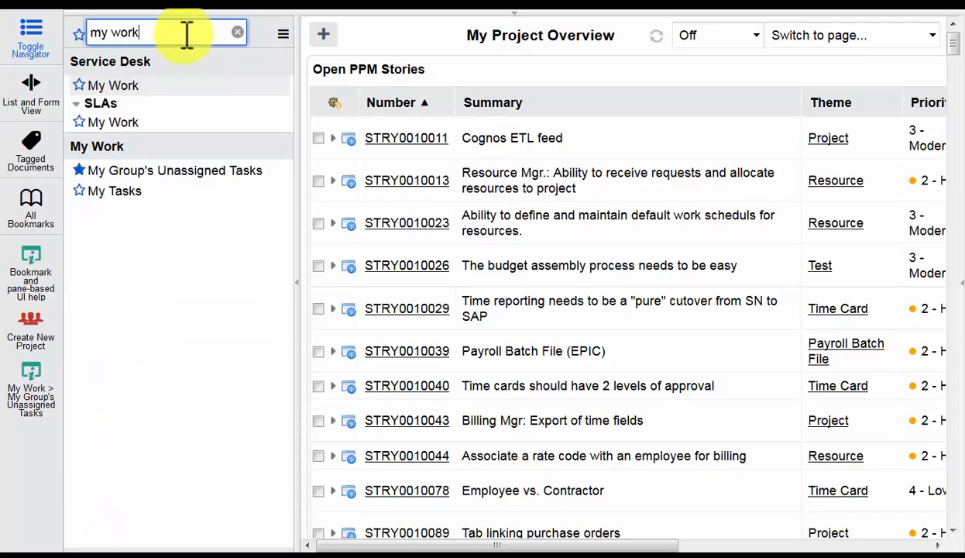
{"action": "left_click", "coordinate": [117, 194]}
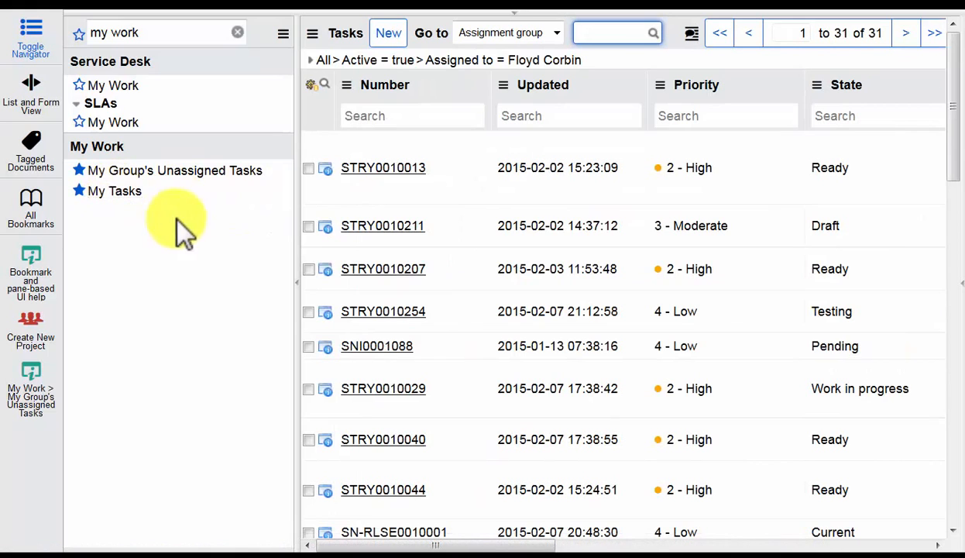
{"action": "scroll", "coordinate": [440, 387], "scroll_direction": "down", "scroll_amount": 3}
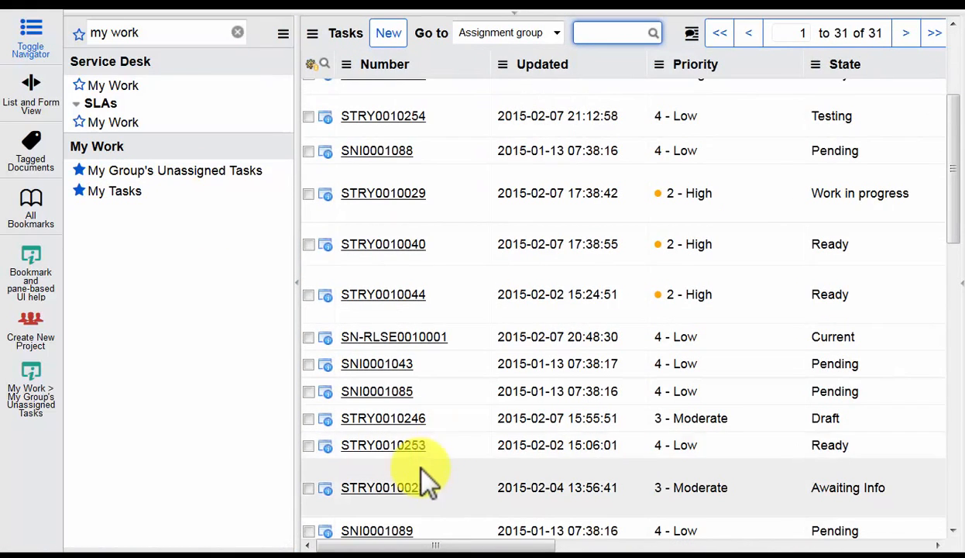
{"action": "scroll", "coordinate": [430, 461], "scroll_direction": "up", "scroll_amount": 2}
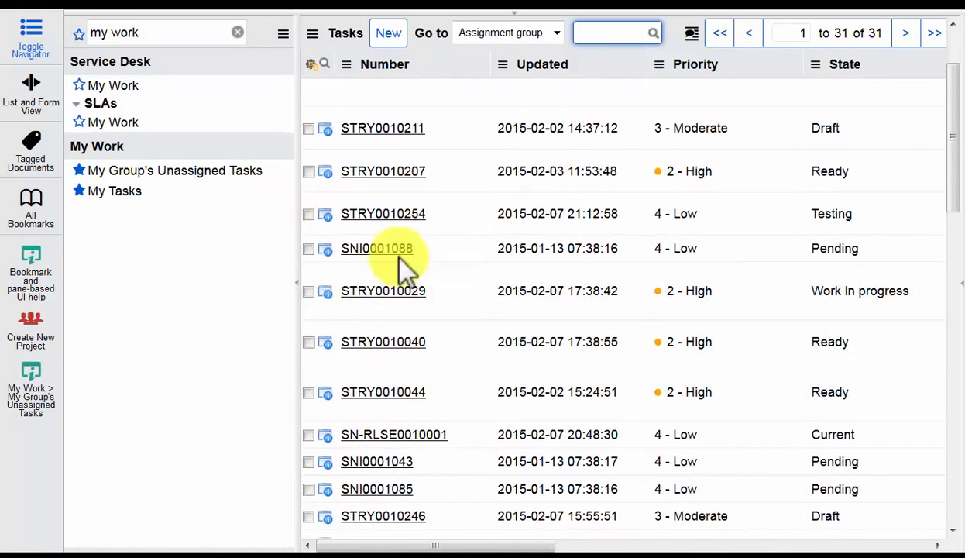
{"action": "scroll", "coordinate": [398, 274], "scroll_direction": "up", "scroll_amount": 2}
{"action": "scroll", "coordinate": [446, 297], "scroll_direction": "up", "scroll_amount": 1}
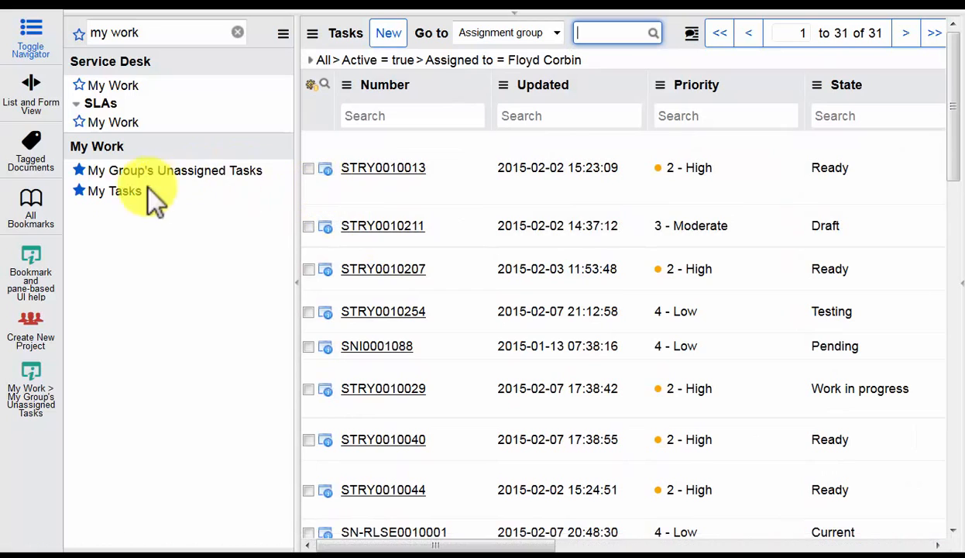
Open project task PRJTASK0014990 from the My Group's Unassigned Tasks list.
{"action": "left_click", "coordinate": [122, 172]}
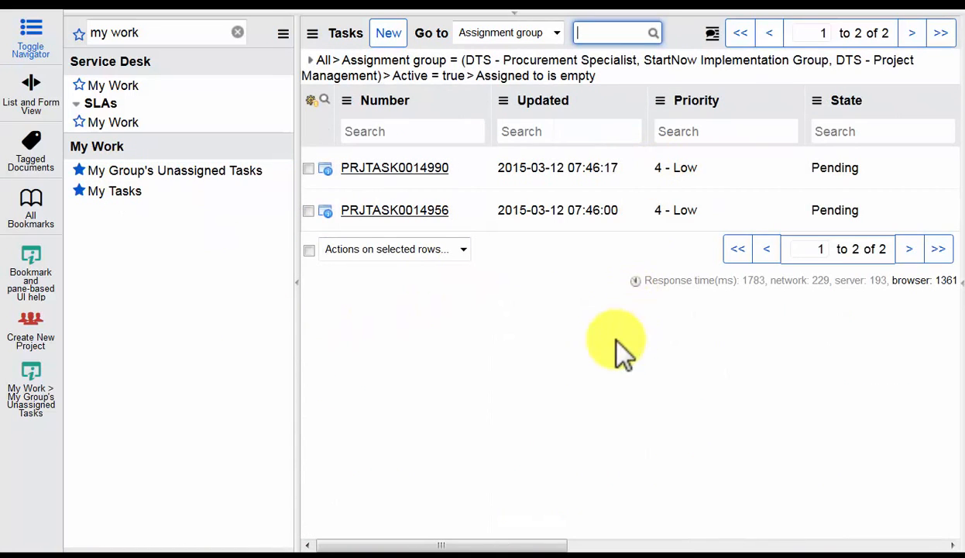
{"action": "left_click_drag", "start_coordinate": [487, 542], "coordinate": [420, 523]}
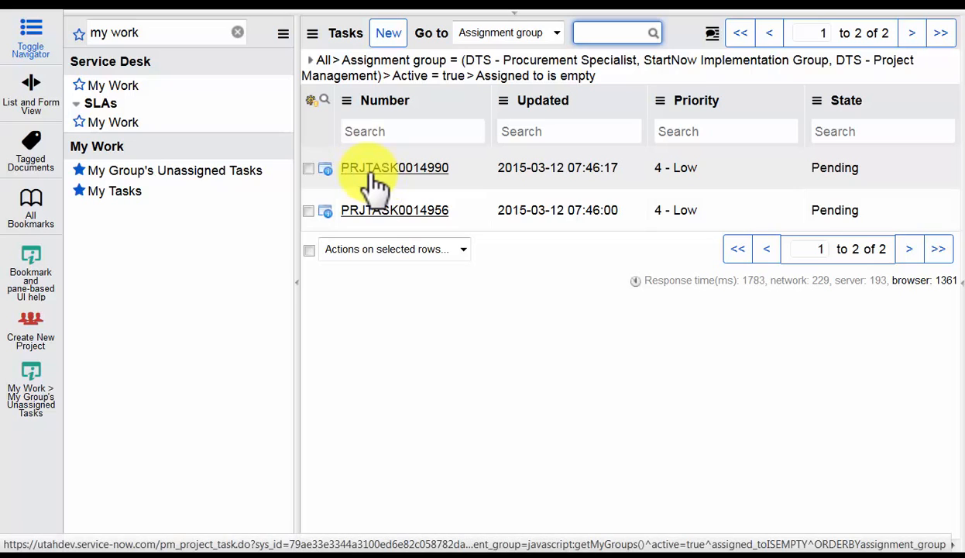
{"action": "left_click", "coordinate": [370, 168]}
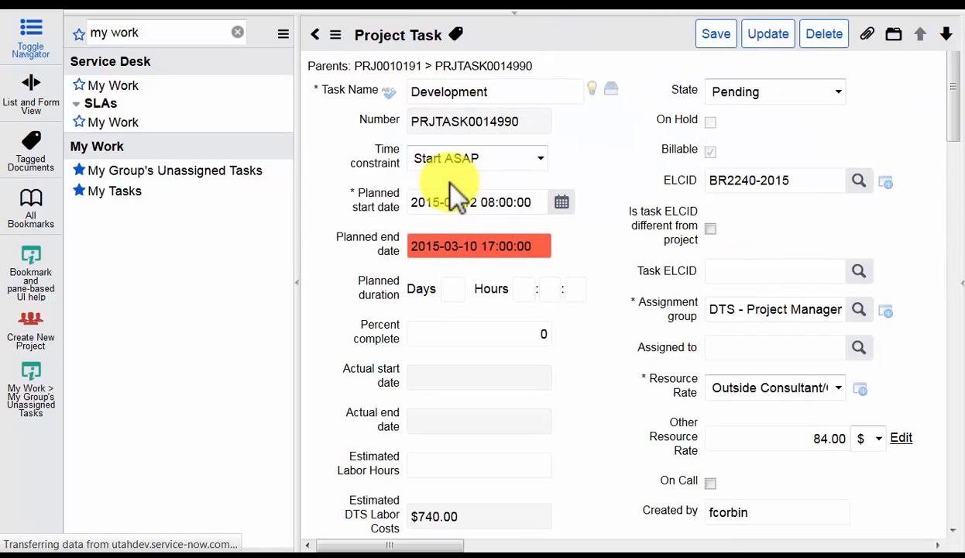
Enter the work note "Worked 2 hours Wednesday." on the Development task.
{"action": "scroll", "coordinate": [642, 279], "scroll_direction": "down", "scroll_amount": 1}
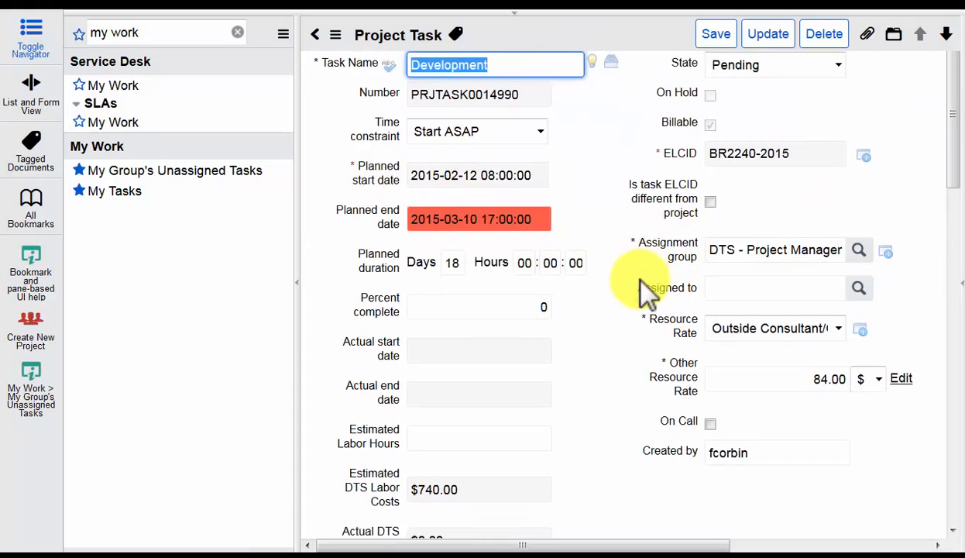
{"action": "scroll", "coordinate": [636, 283], "scroll_direction": "down", "scroll_amount": 6}
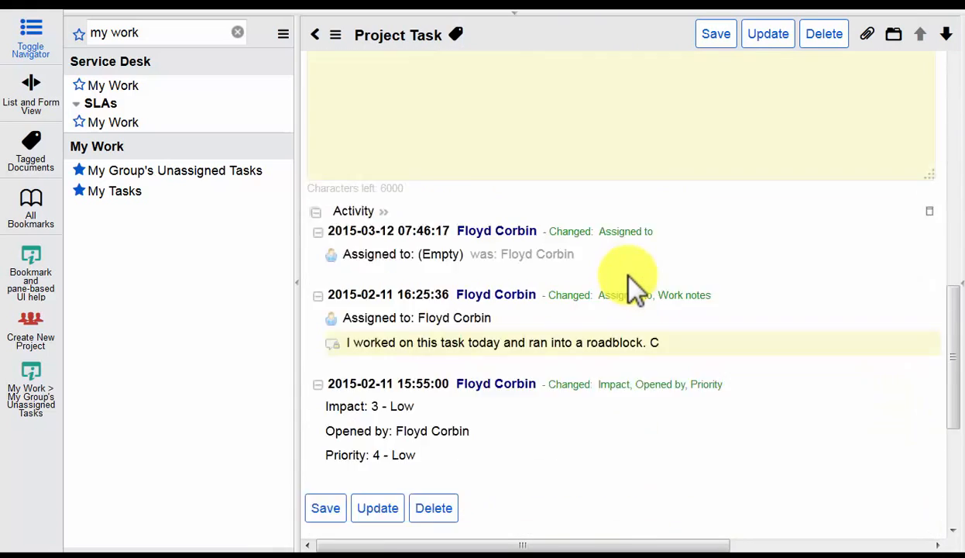
{"action": "scroll", "coordinate": [625, 272], "scroll_direction": "up", "scroll_amount": 2}
{"action": "left_click", "coordinate": [521, 219]}
{"action": "type", "text": "Worked 2 hours Wednesday."}
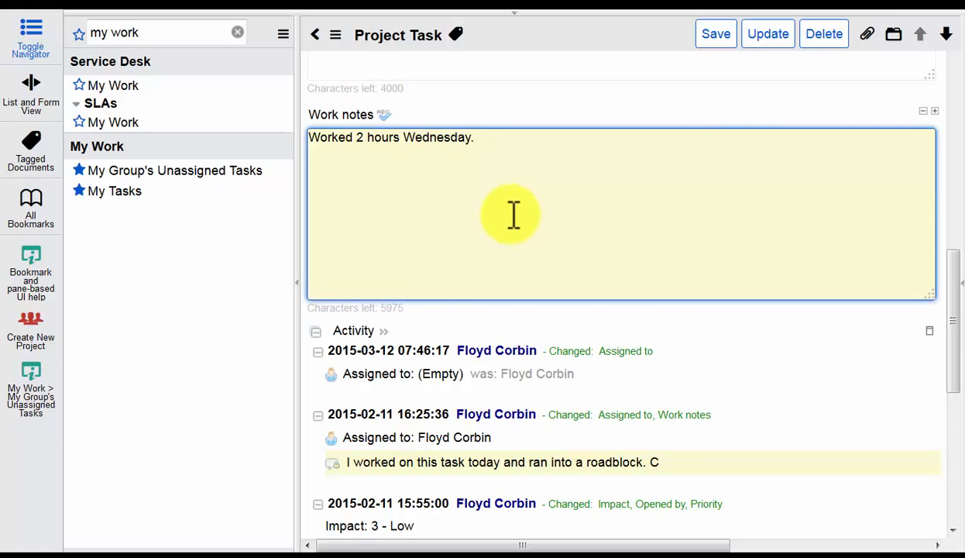
Start a new time card for the Development task, leaving the task page without saving, and set Wednesday's hours to 5.
{"action": "scroll", "coordinate": [513, 215], "scroll_direction": "down", "scroll_amount": 5}
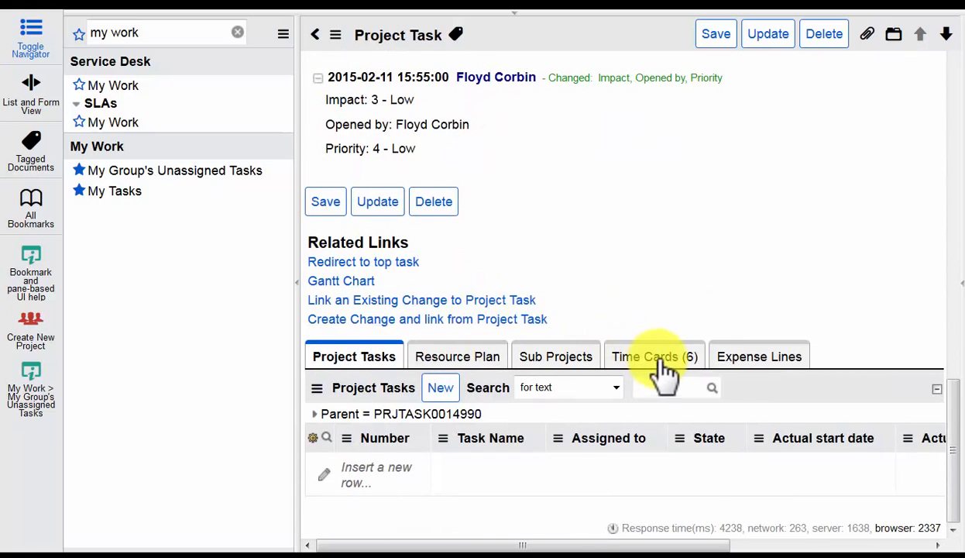
{"action": "left_click", "coordinate": [659, 359]}
{"action": "left_click", "coordinate": [428, 387]}
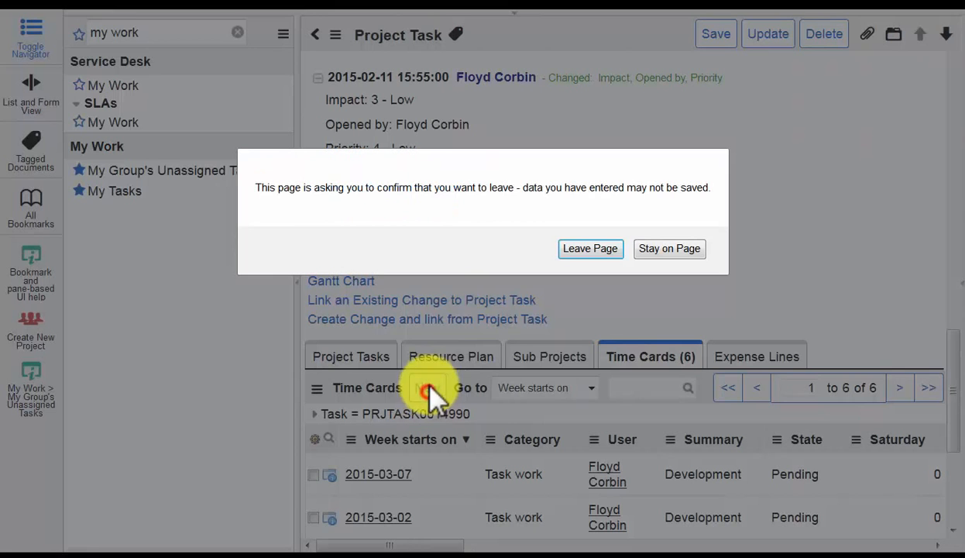
{"action": "left_click", "coordinate": [589, 247]}
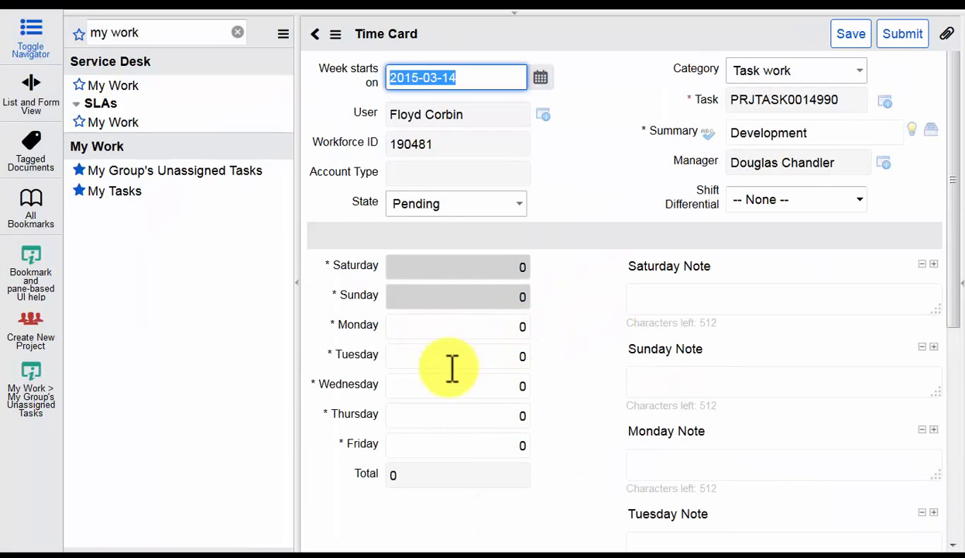
{"action": "left_click", "coordinate": [480, 380]}
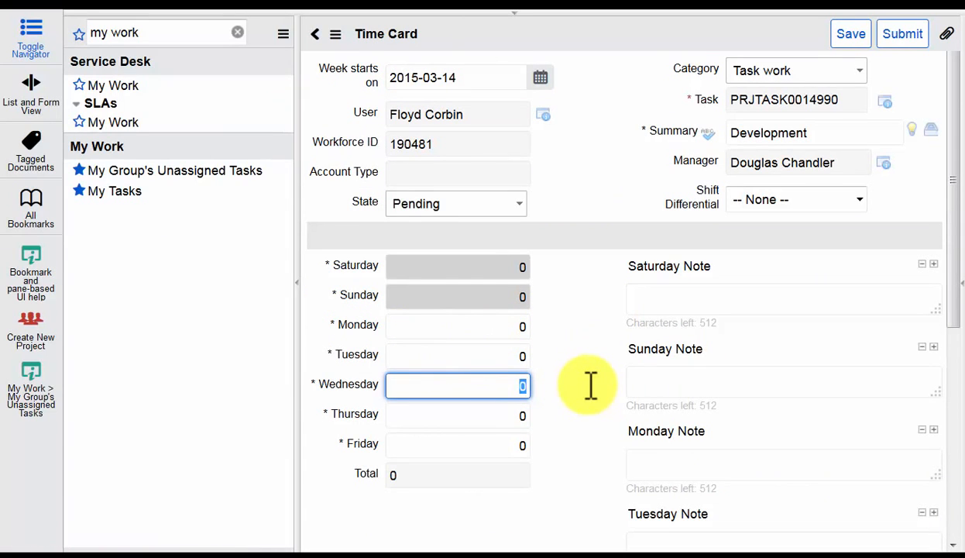
{"action": "type", "text": "5"}
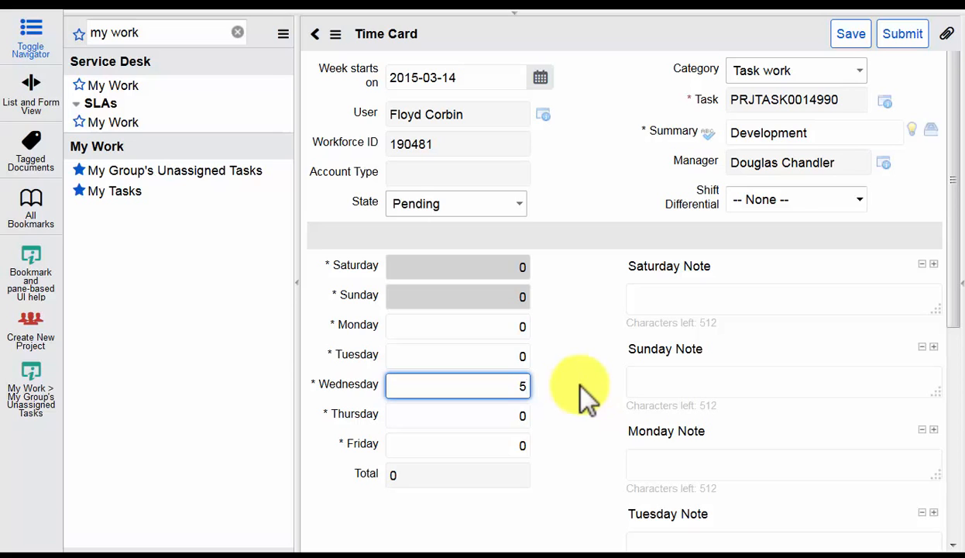
Set Wednesday's hours to 2 on the Development task's time card and submit the card.
{"action": "key", "text": "BackSpace"}
{"action": "type", "text": "2"}
{"action": "left_click", "coordinate": [587, 389]}
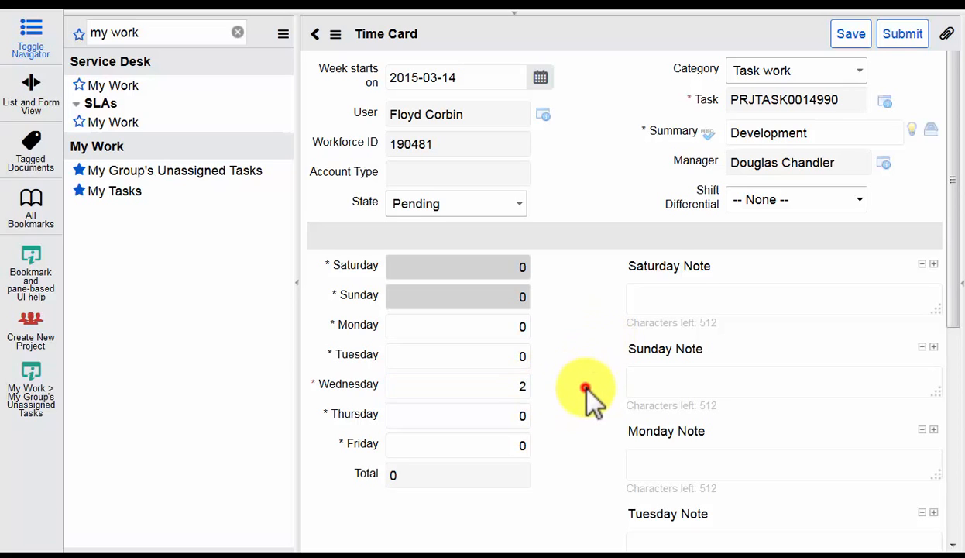
{"action": "scroll", "coordinate": [586, 388], "scroll_direction": "down", "scroll_amount": 1}
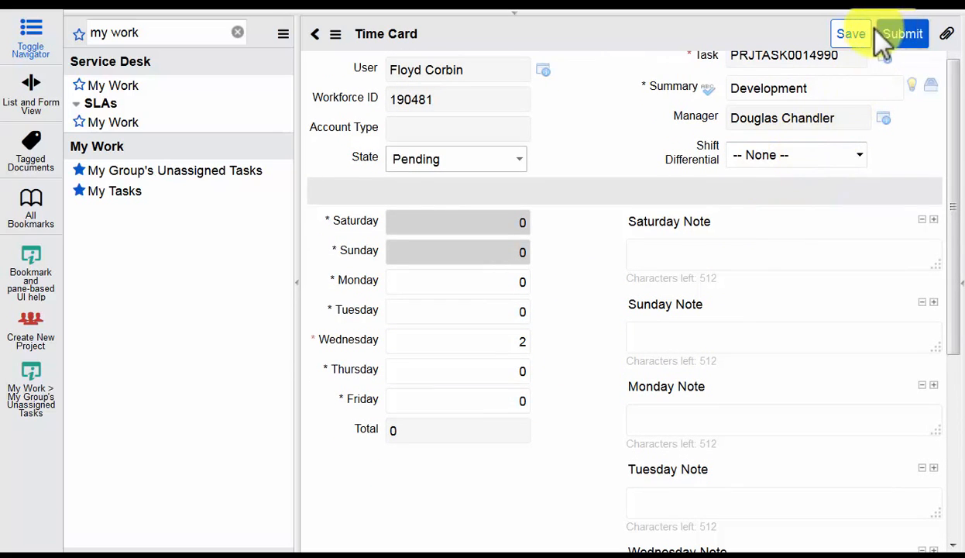
{"action": "left_click", "coordinate": [906, 40]}
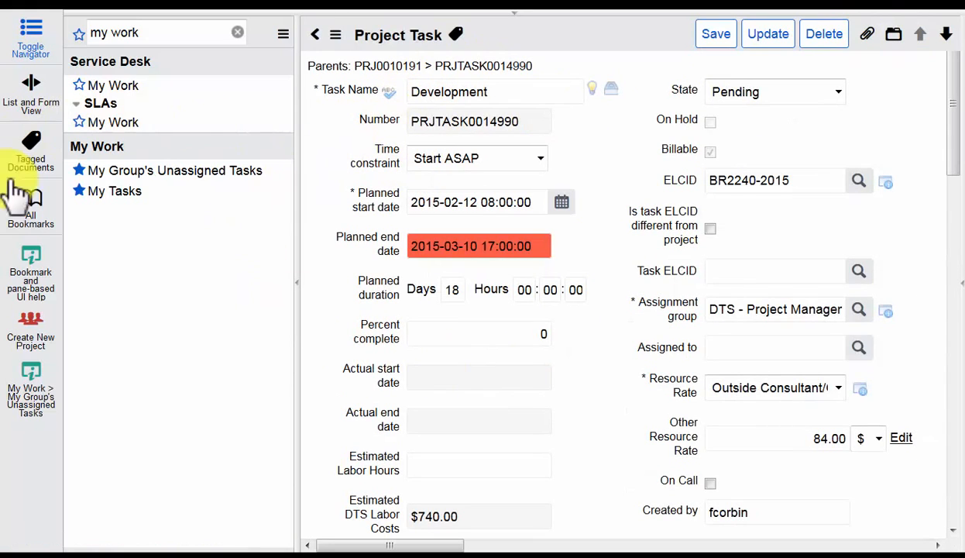
Review the Development task's cost fields, work notes and activity history.
{"action": "scroll", "coordinate": [573, 371], "scroll_direction": "down", "scroll_amount": 5}
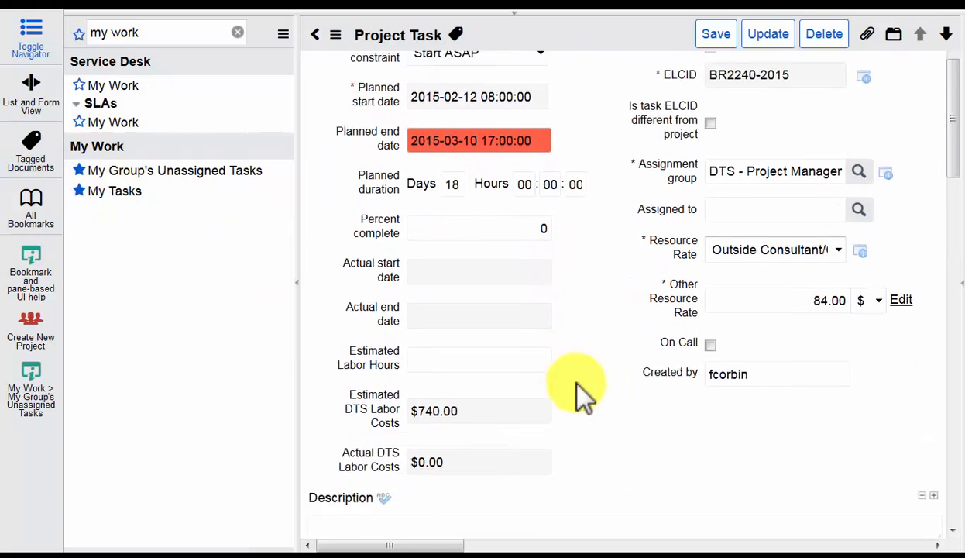
{"action": "scroll", "coordinate": [629, 403], "scroll_direction": "down", "scroll_amount": 5}
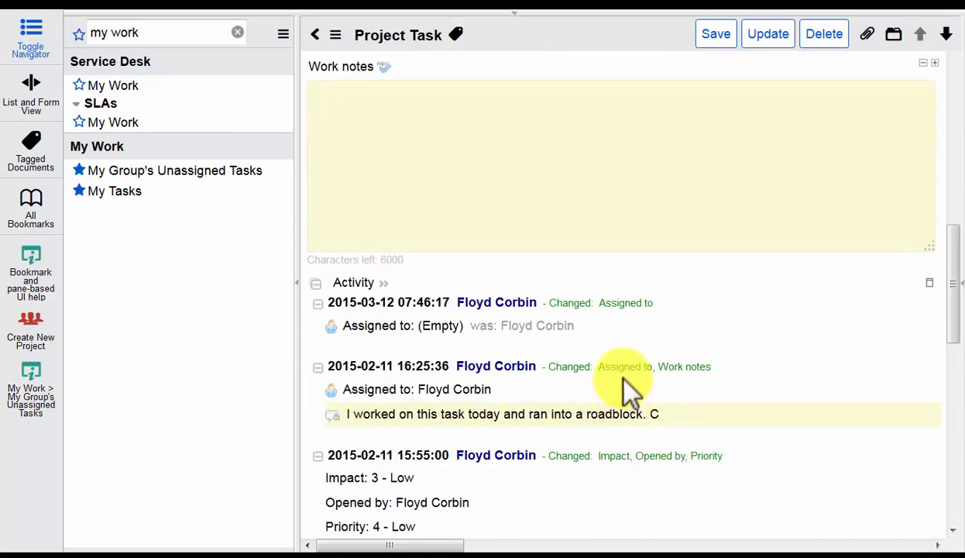
{"action": "scroll", "coordinate": [629, 405], "scroll_direction": "up", "scroll_amount": 5}
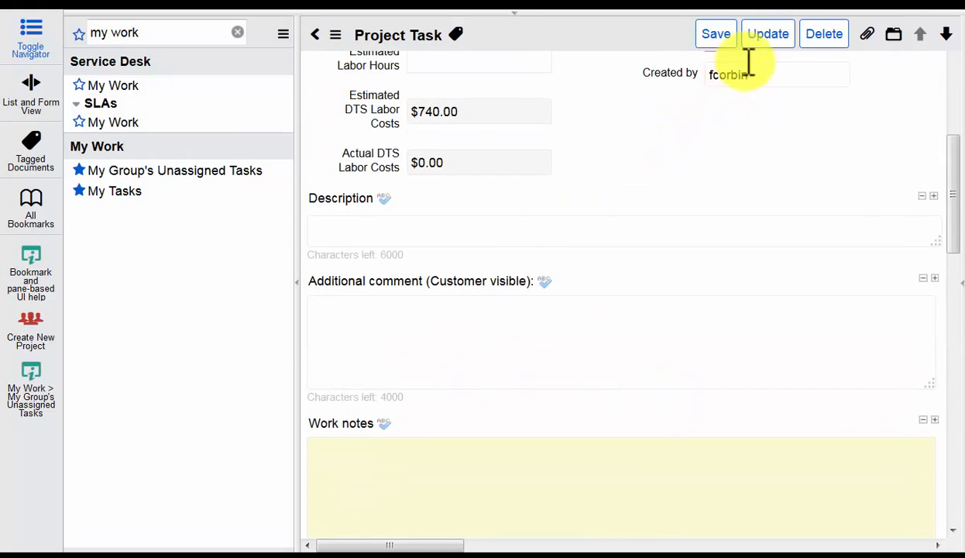